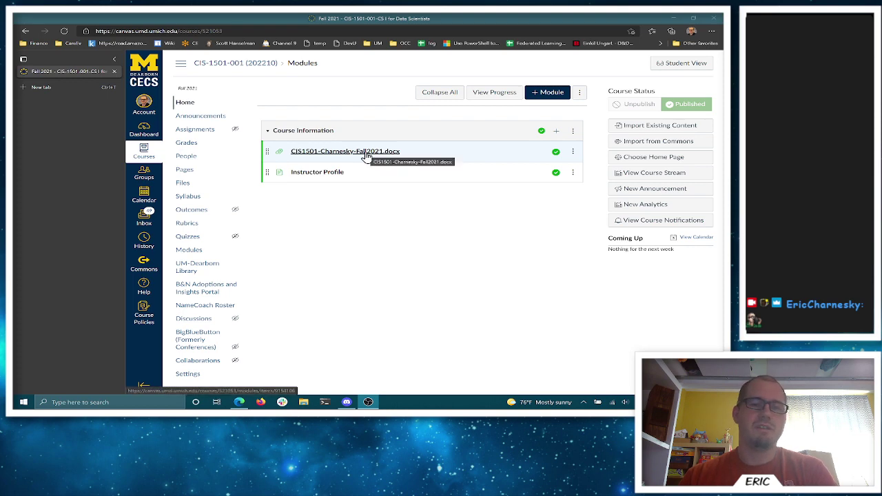
# Open the Fall 2021 CIS 1501 syllabus document and read from the course information through the required materials on page 2
pyautogui.click(365, 152)
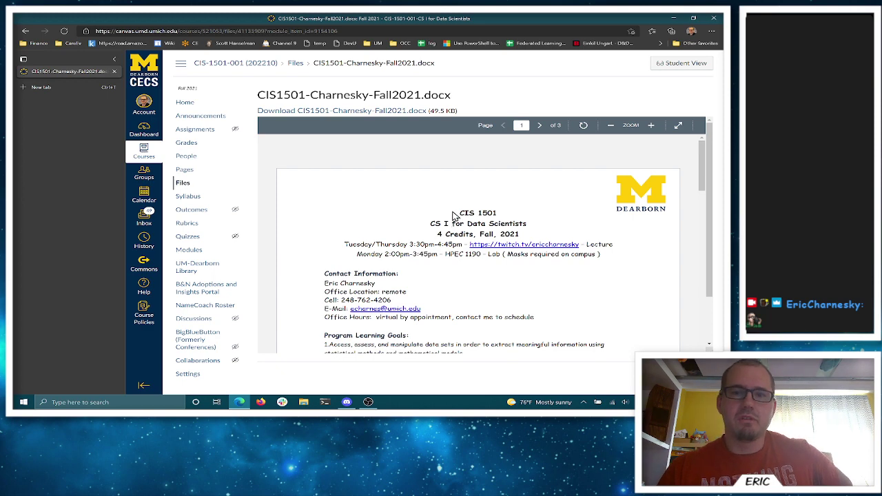
pyautogui.scroll(-1, 451, 210)
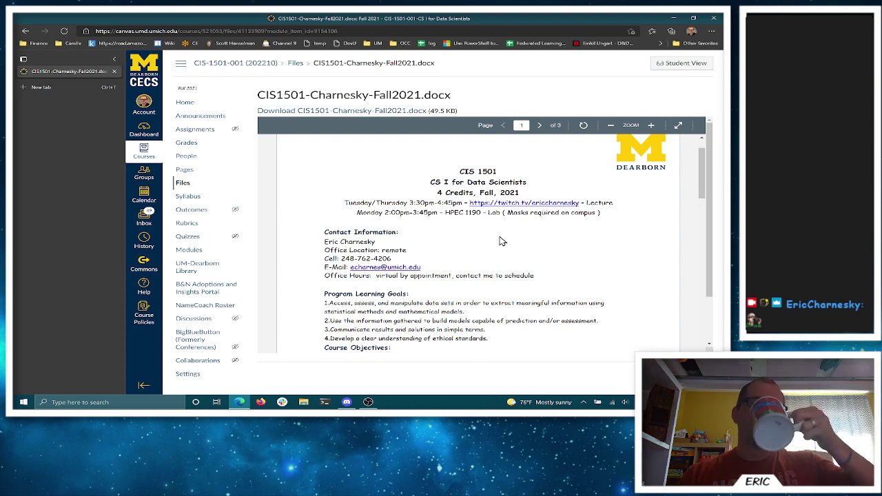
pyautogui.scroll(-1, 473, 239)
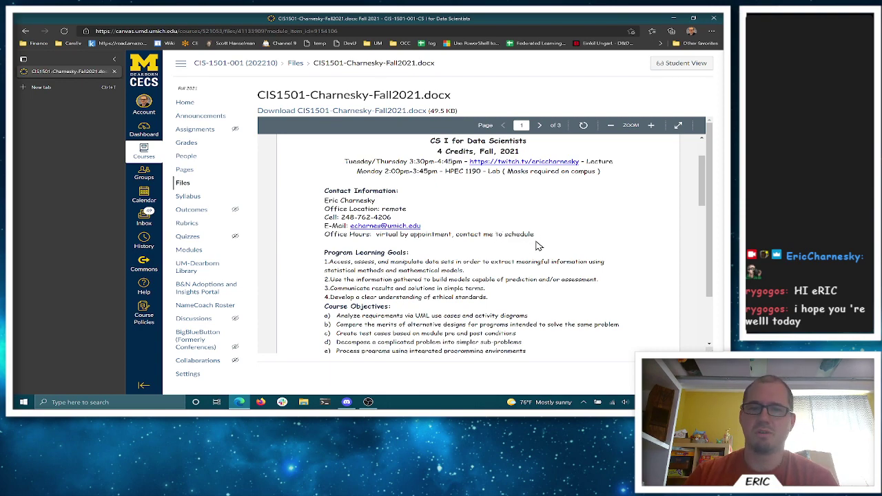
pyautogui.scroll(-2, 538, 246)
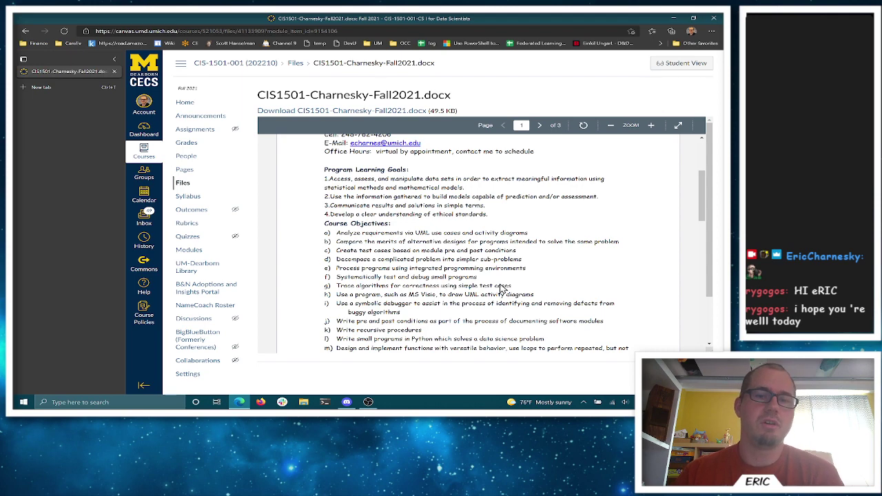
pyautogui.scroll(-1, 405, 238)
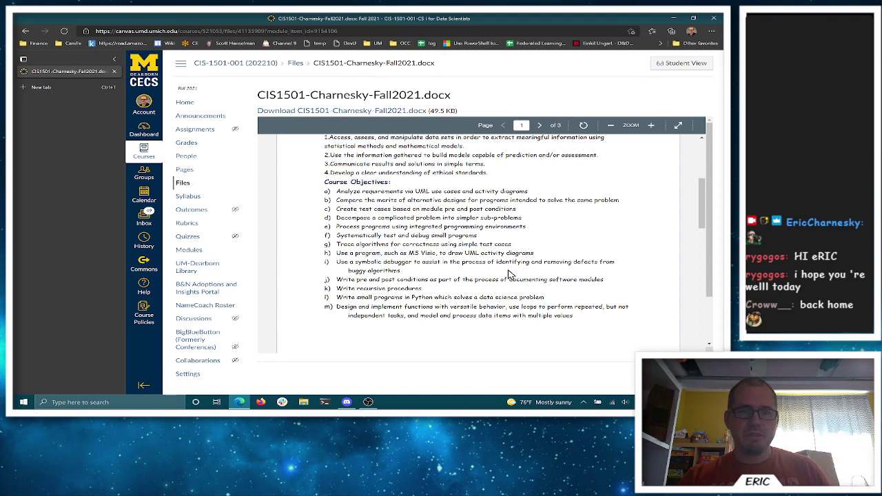
pyautogui.scroll(-6, 506, 272)
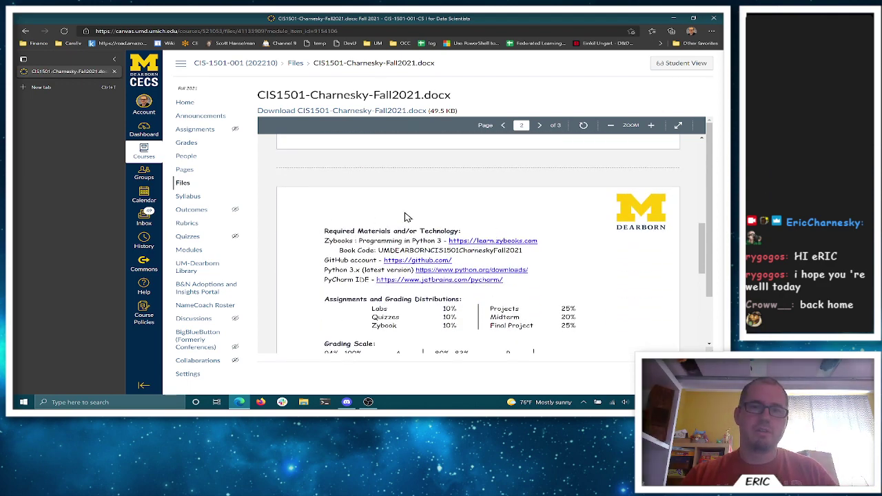
pyautogui.scroll(-1, 406, 216)
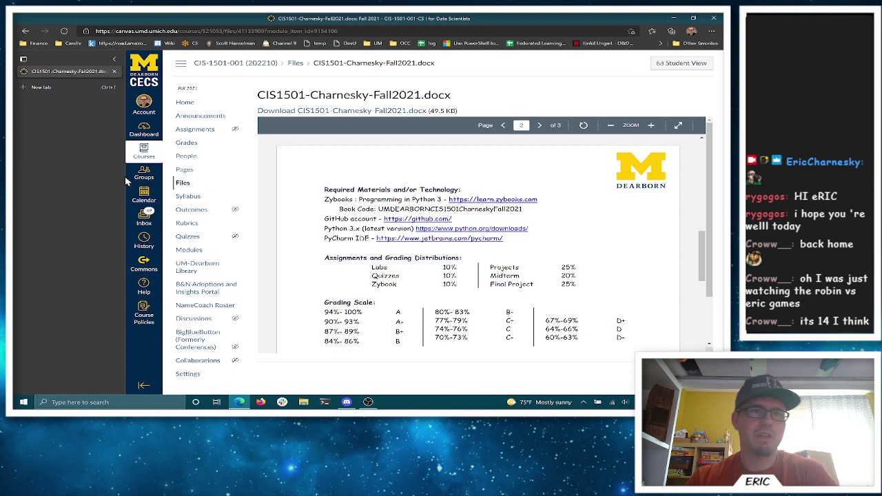
# Load python.org in a new tab and go to its Downloads page
pyautogui.hotkey('ctrl', 't')
pyautogui.write('pyth')
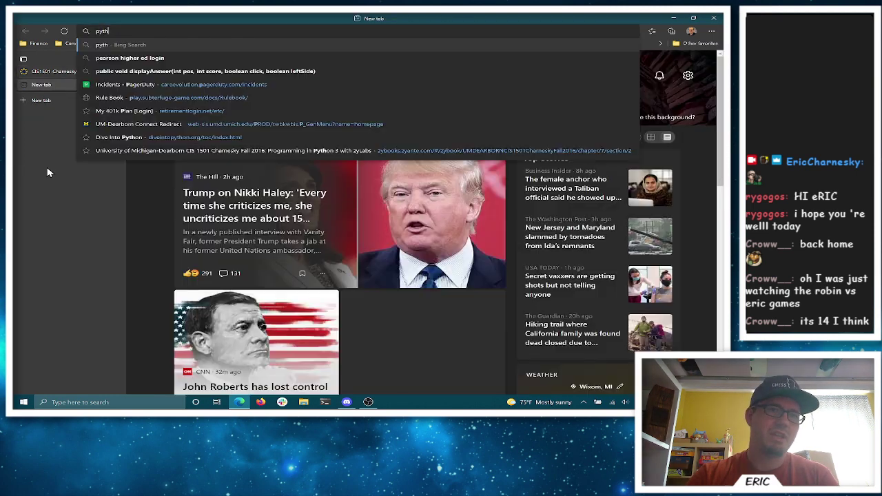
pyautogui.write('on.org')
pyautogui.press('Return')
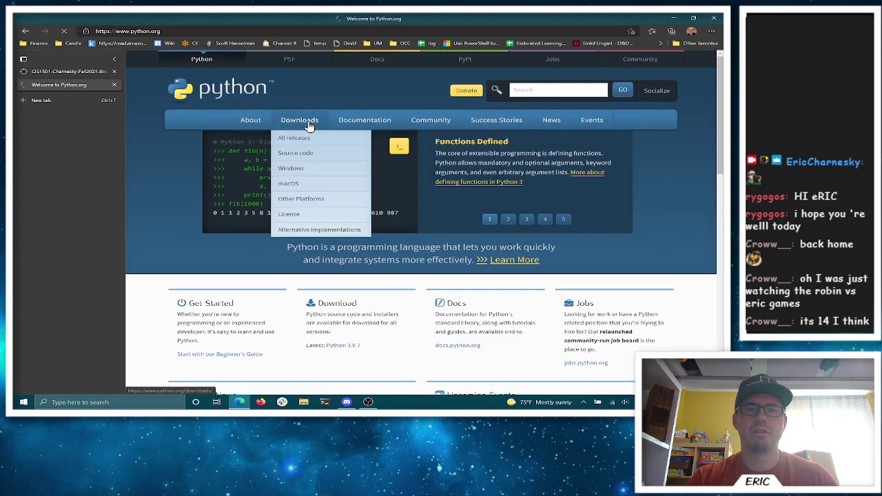
pyautogui.click(308, 124)
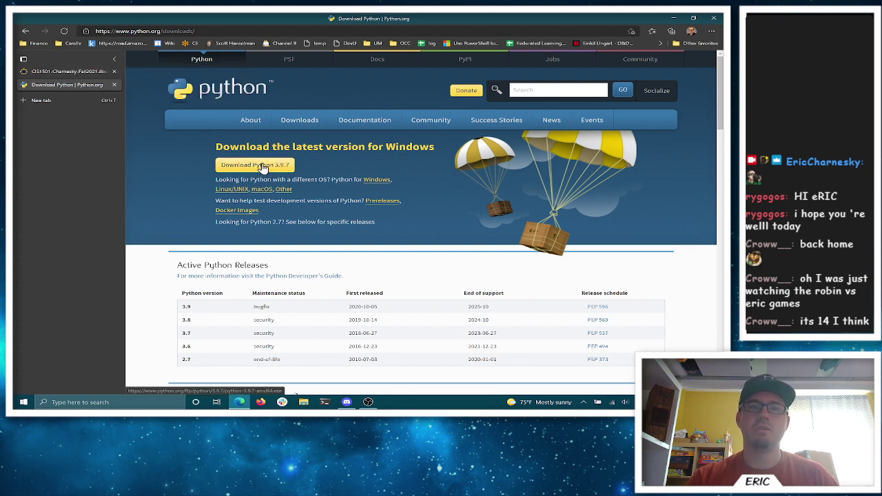
# Return to the syllabus and highlight the word IDE in the PyCharm requirement, then clear the highlight
pyautogui.click(87, 72)
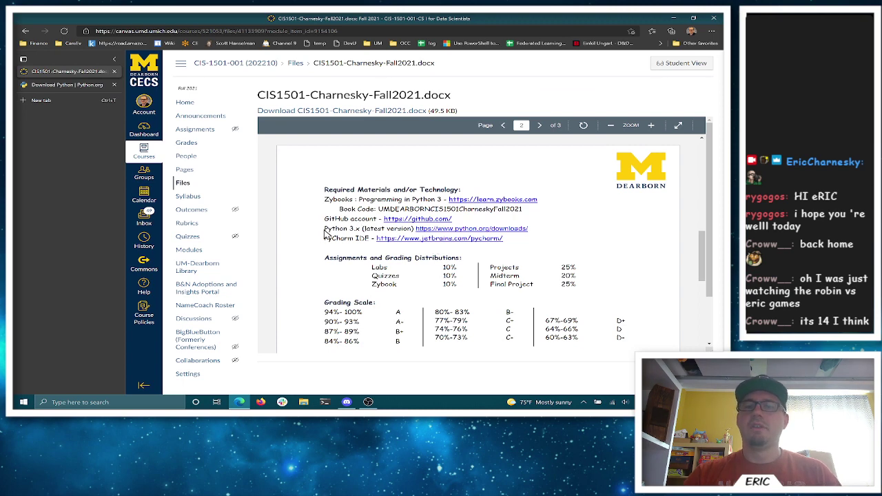
pyautogui.doubleClick(365, 238)
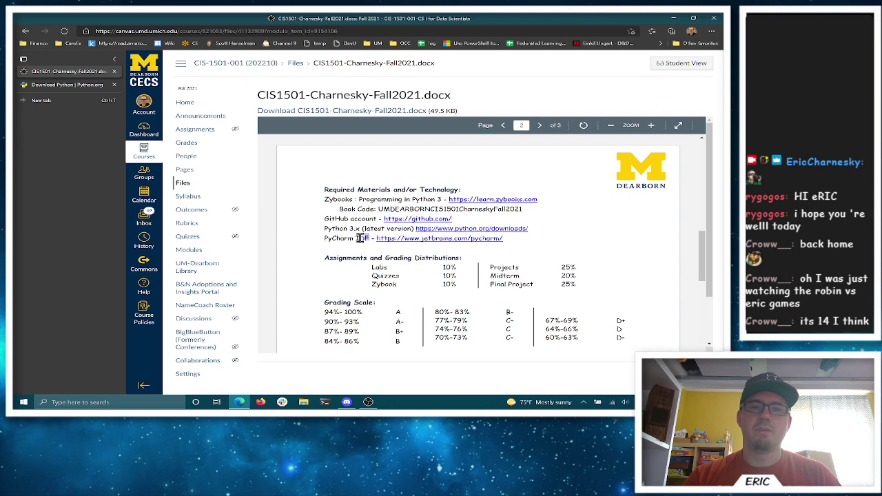
pyautogui.click(352, 249)
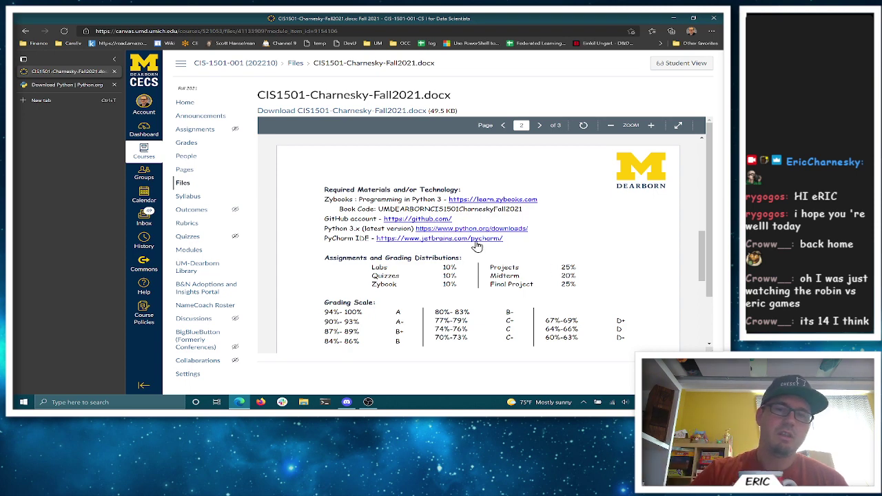
# Follow the syllabus's PyCharm link to the PyCharm download page and accept the cookie notice
pyautogui.scroll(-1, 543, 215)
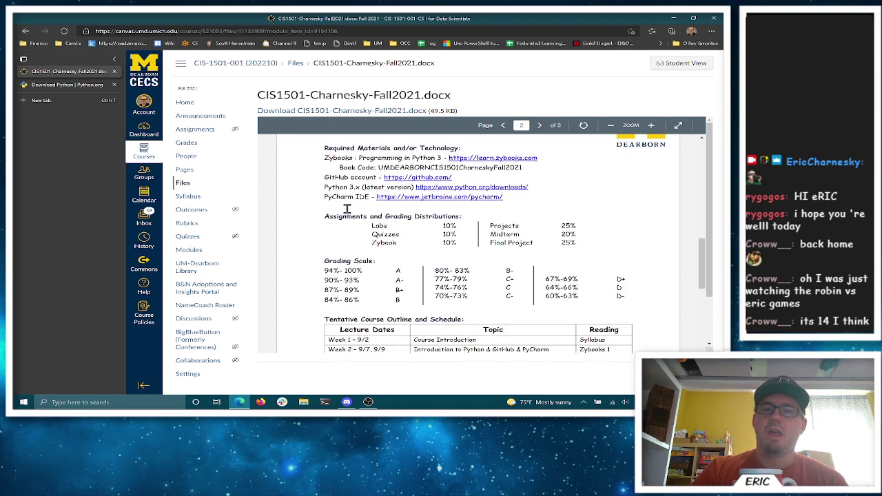
pyautogui.click(425, 199)
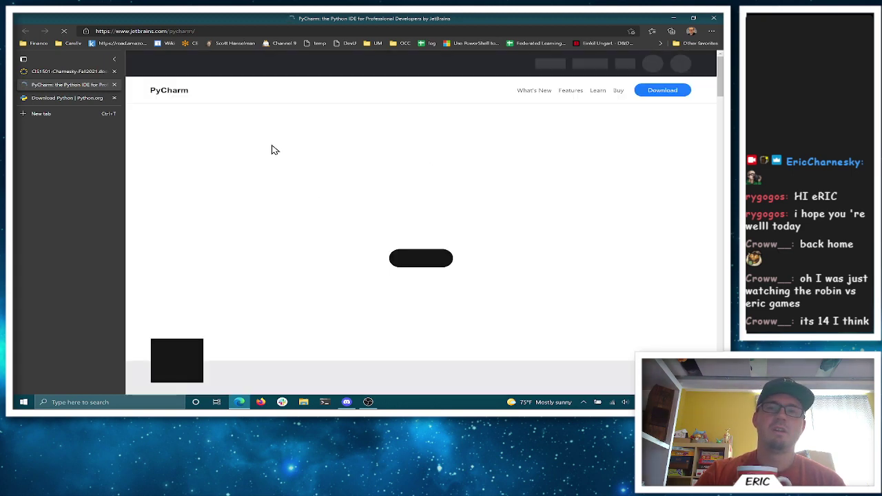
pyautogui.click(673, 96)
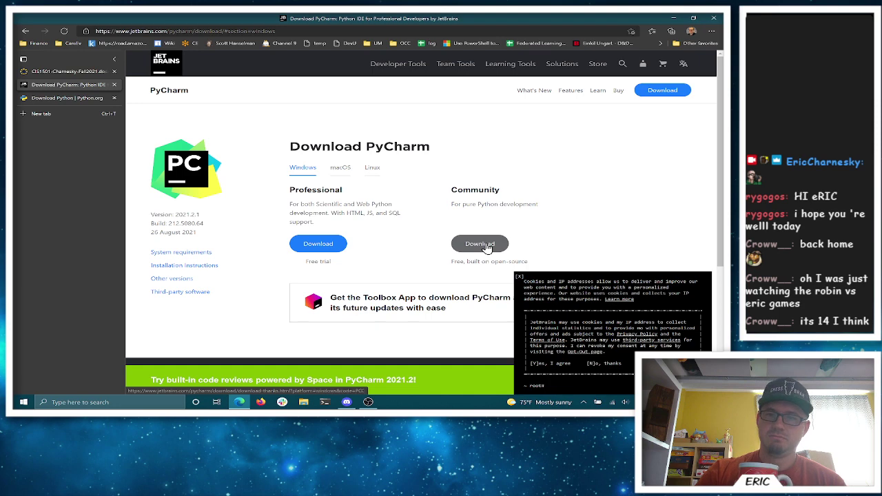
pyautogui.click(537, 363)
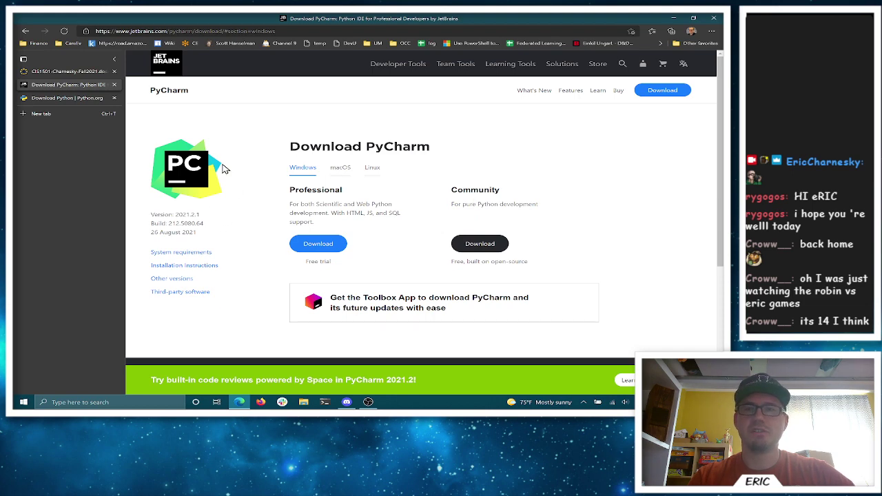
# Close the PyCharm and Python pages and open desktop.github.com in a new tab
pyautogui.click(115, 85)
pyautogui.click(114, 85)
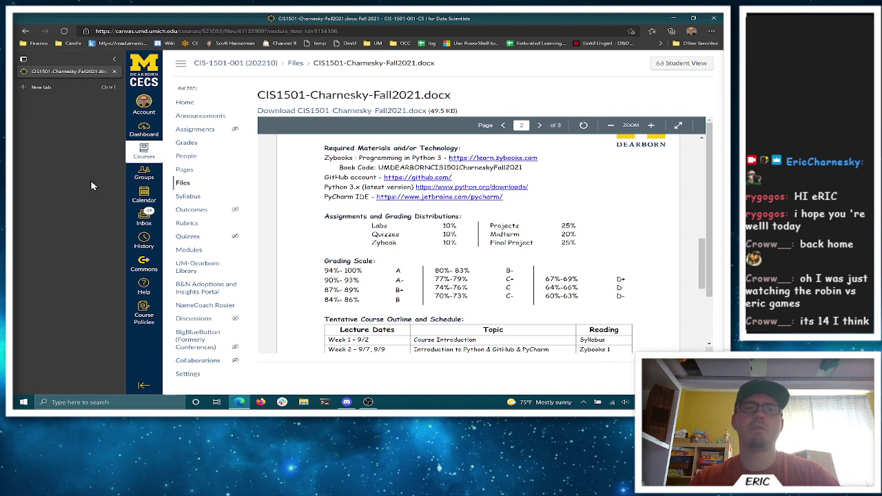
pyautogui.hotkey('ctrl', 't')
pyautogui.write('de')
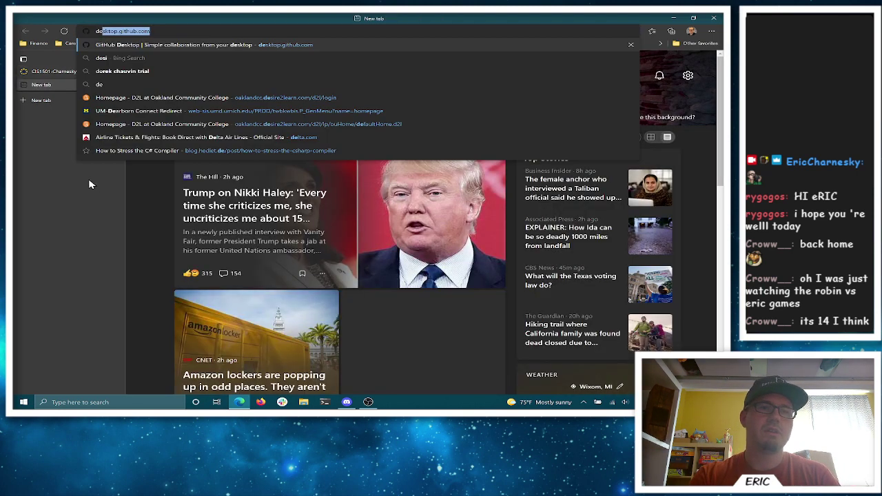
pyautogui.press('Return')
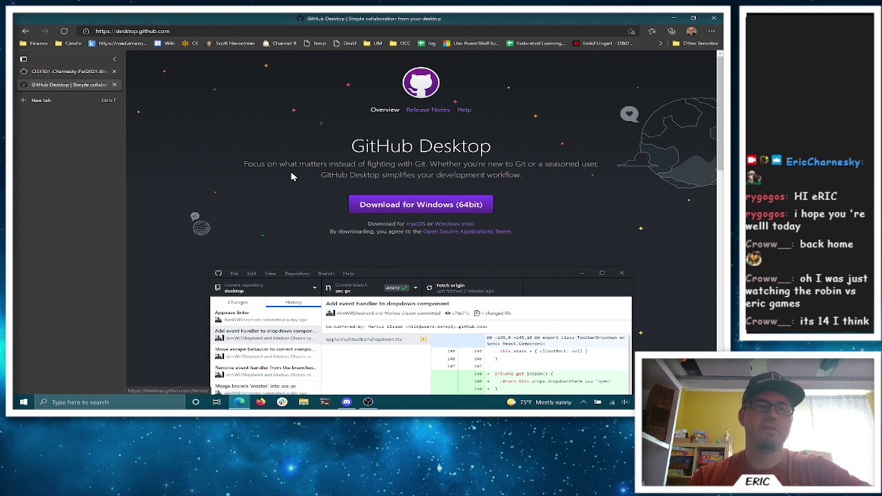
# Close the GitHub Desktop page and highlight the Projects entry in the syllabus's grading distribution, then clear the highlight
pyautogui.click(114, 85)
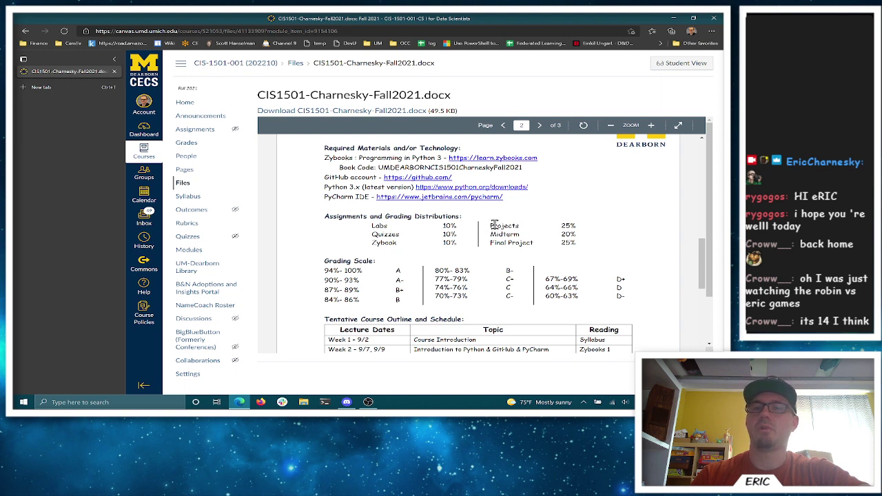
pyautogui.moveTo(491, 225); pyautogui.dragTo(581, 229)
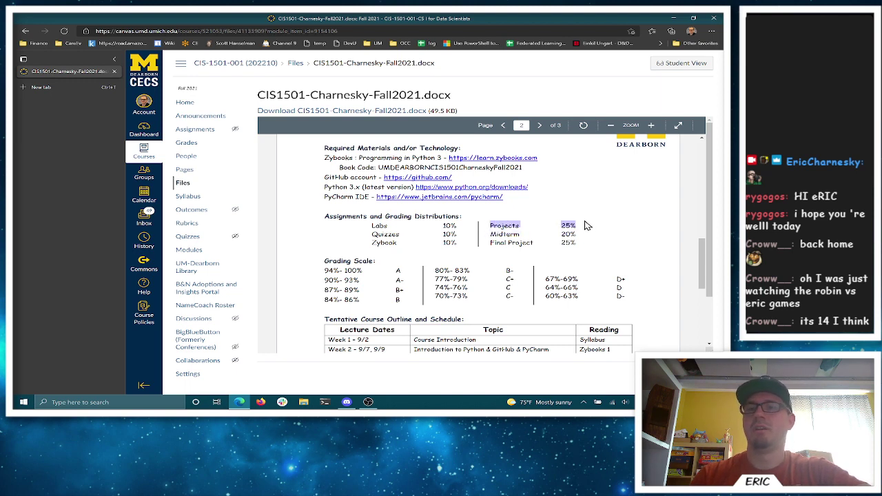
pyautogui.click(589, 231)
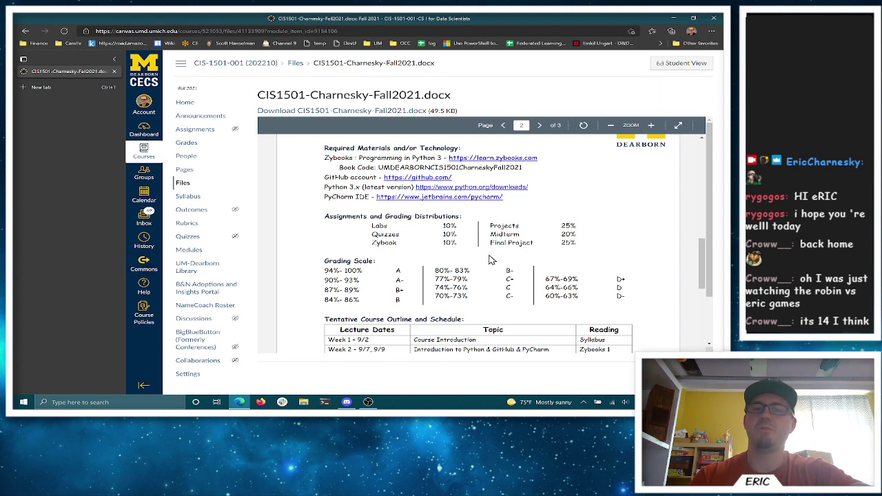
# Follow the syllabus's zyBooks link and expand chapter 1, Introduction to Python, to review its sections through 1.16 ASCII art
pyautogui.click(493, 159)
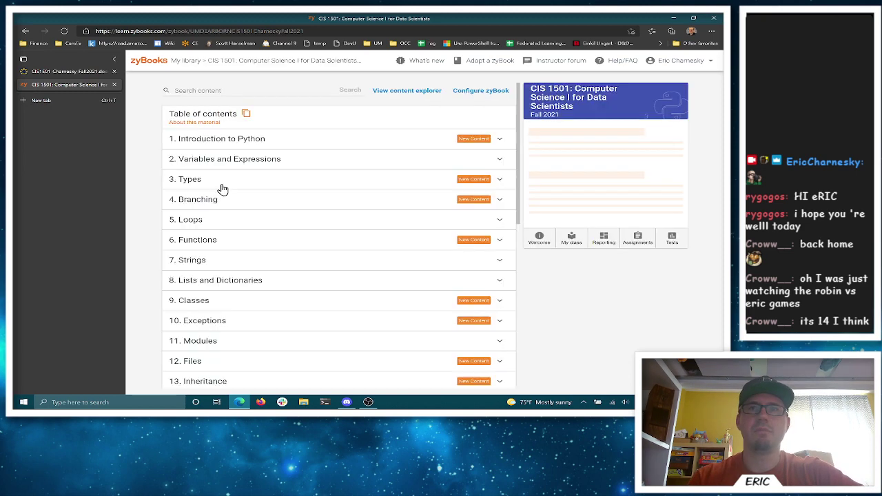
pyautogui.click(497, 143)
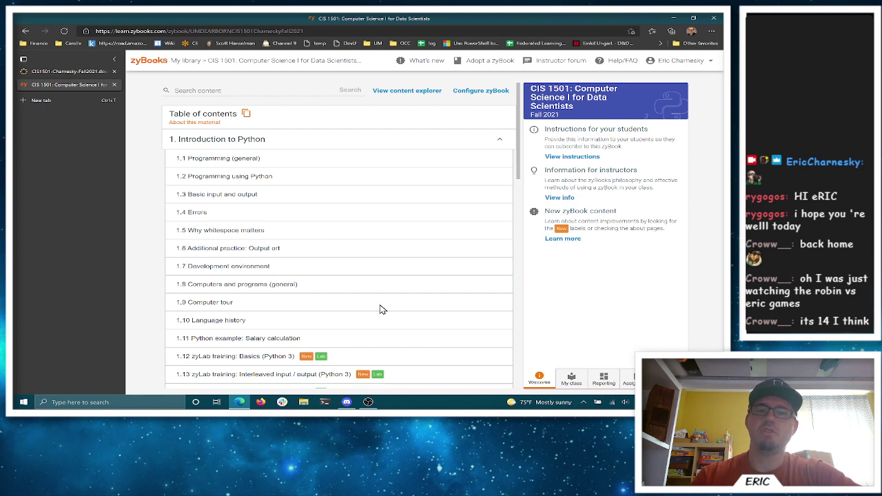
pyautogui.scroll(-1, 246, 358)
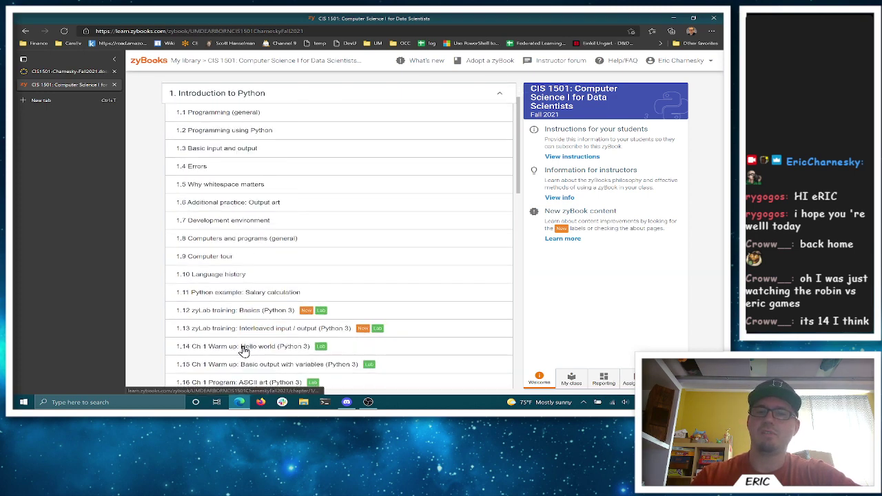
pyautogui.scroll(-1, 255, 323)
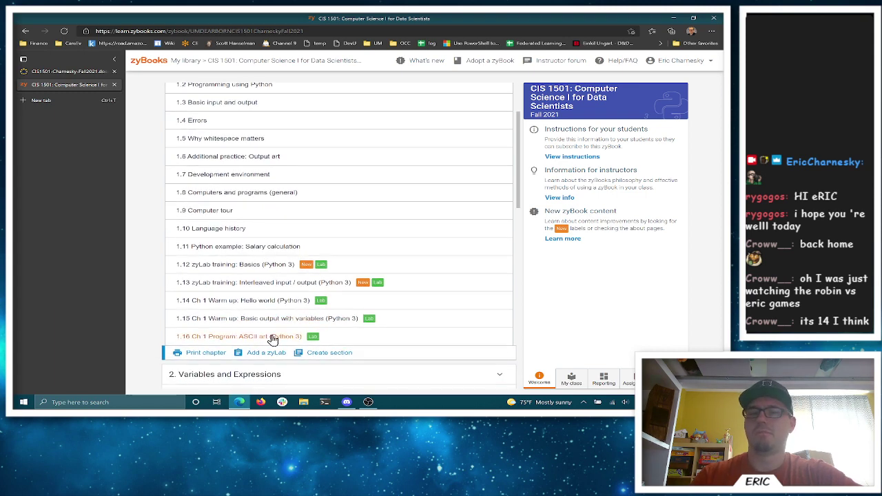
pyautogui.click(270, 338)
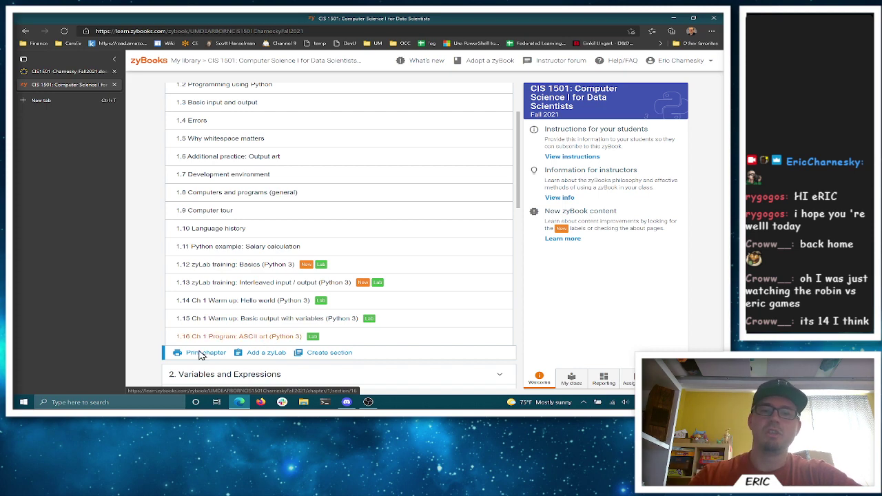
# Return to the syllabus and highlight the Zybook, Projects and Final Project grade weights one after another, then clear the highlight
pyautogui.click(75, 71)
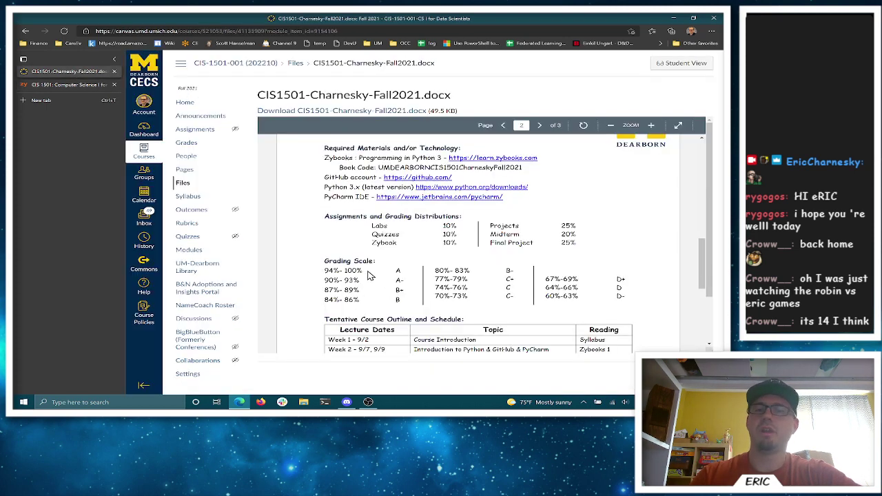
pyautogui.moveTo(372, 244); pyautogui.dragTo(461, 244)
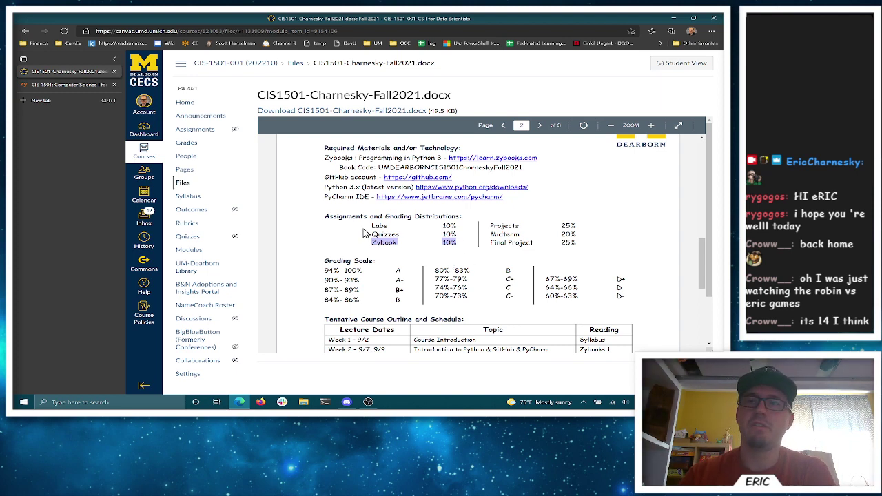
pyautogui.click(463, 247)
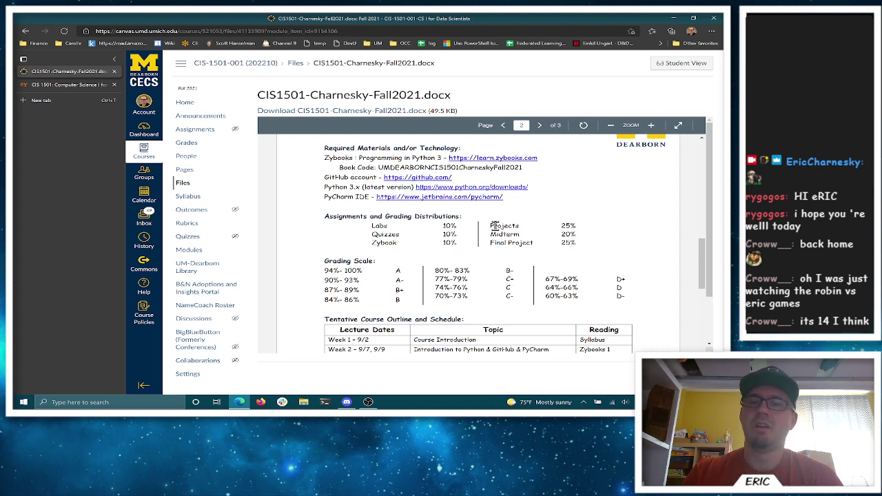
pyautogui.moveTo(493, 226); pyautogui.dragTo(577, 224)
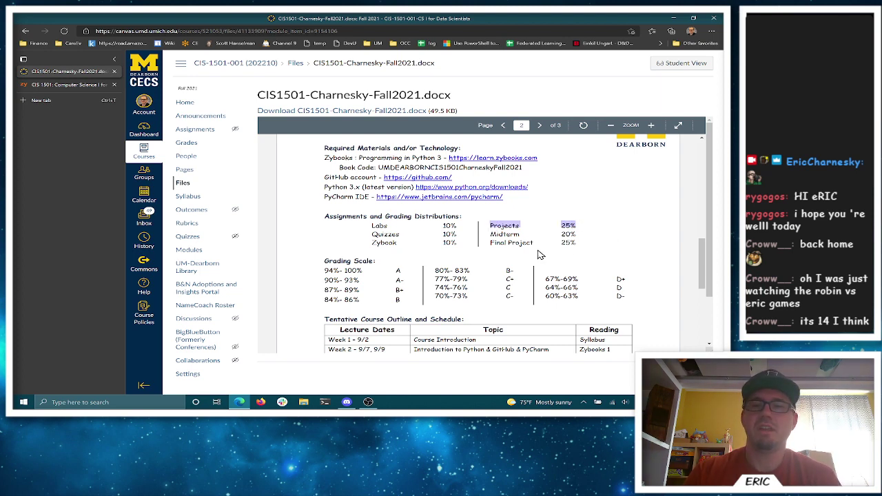
pyautogui.moveTo(490, 242); pyautogui.dragTo(577, 241)
pyautogui.click(465, 246)
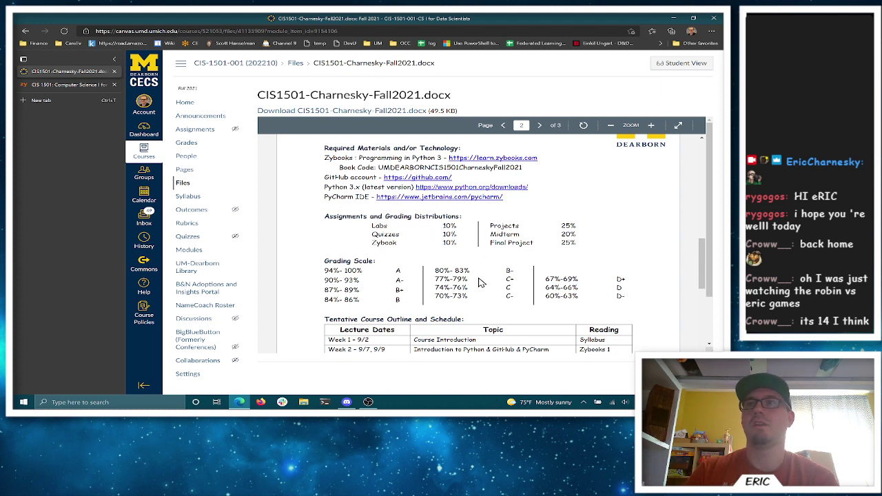
# Examine the syllabus's grading scale and its tentative course outline and schedule on page 2
pyautogui.scroll(-1, 485, 240)
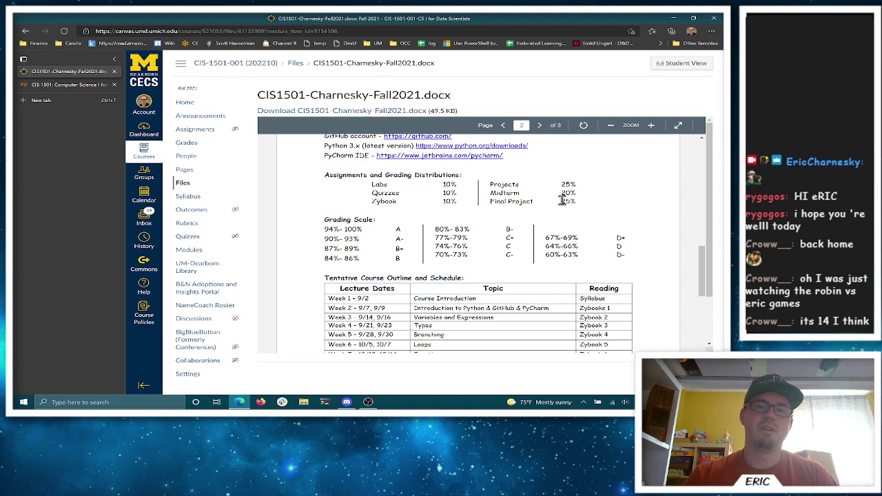
pyautogui.scroll(-1, 566, 234)
pyautogui.scroll(-1, 566, 234)
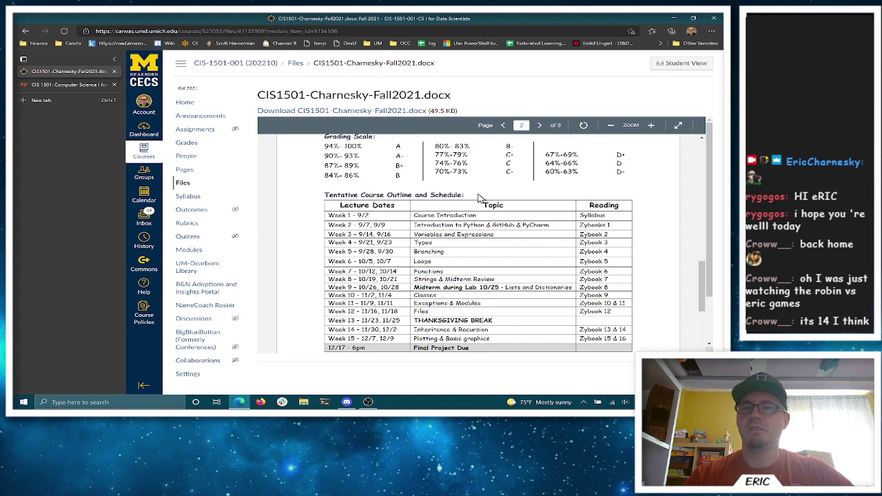
# Highlight the Week 2 lecture dates in the course schedule, then the Week 8 dates 10/19 and 10/21
pyautogui.scroll(-1, 482, 199)
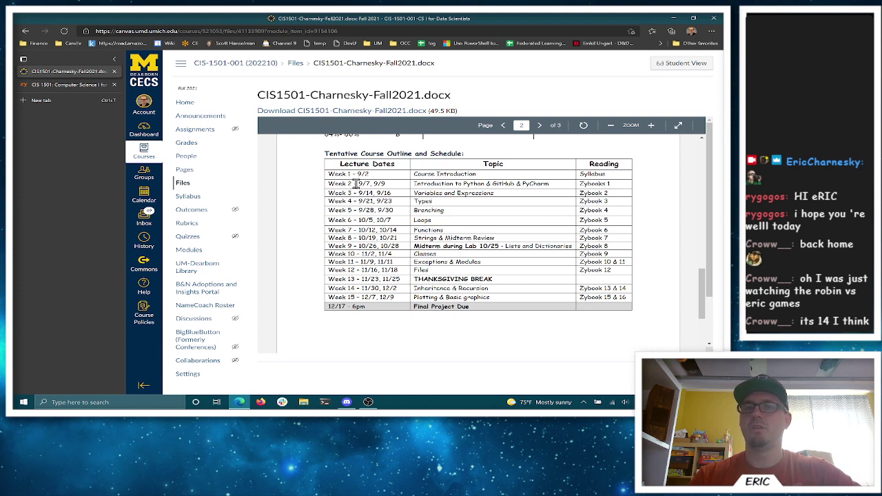
pyautogui.moveTo(357, 183); pyautogui.dragTo(388, 185)
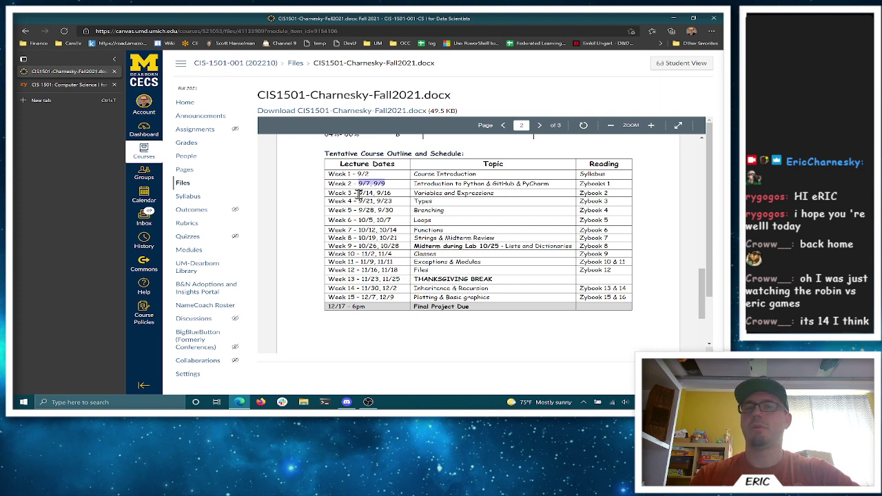
pyautogui.click(424, 186)
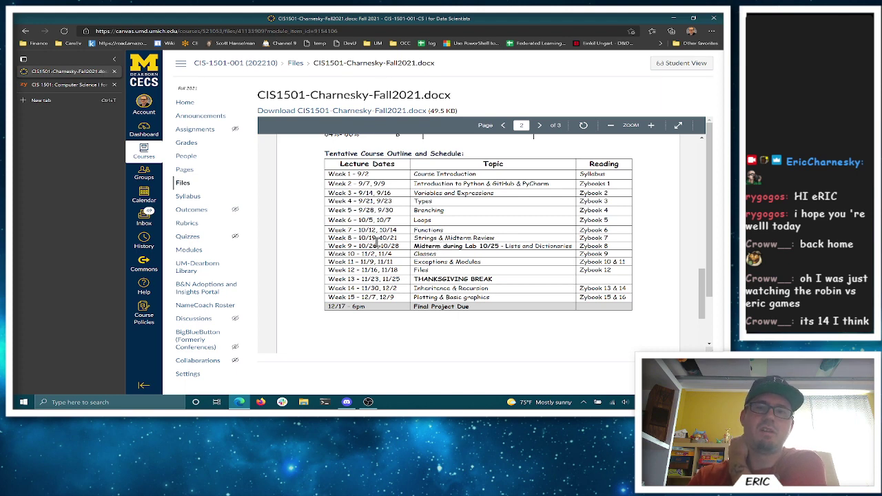
pyautogui.moveTo(378, 237); pyautogui.dragTo(357, 237)
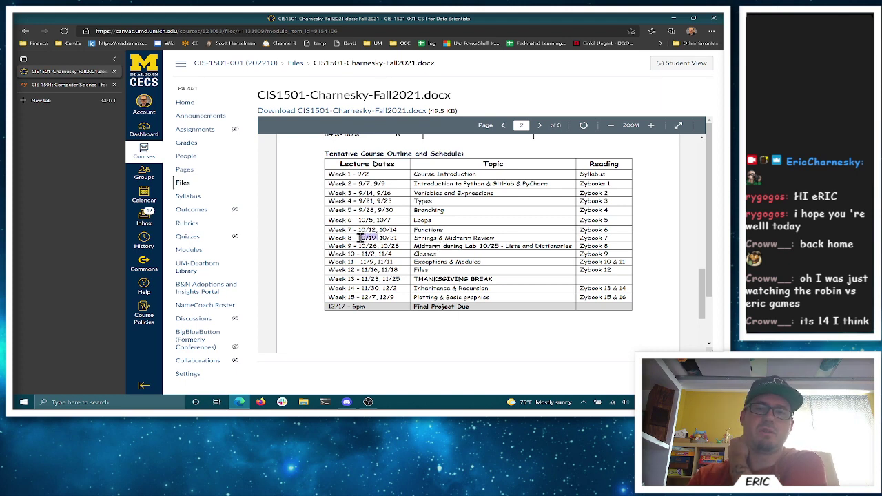
pyautogui.click(381, 237)
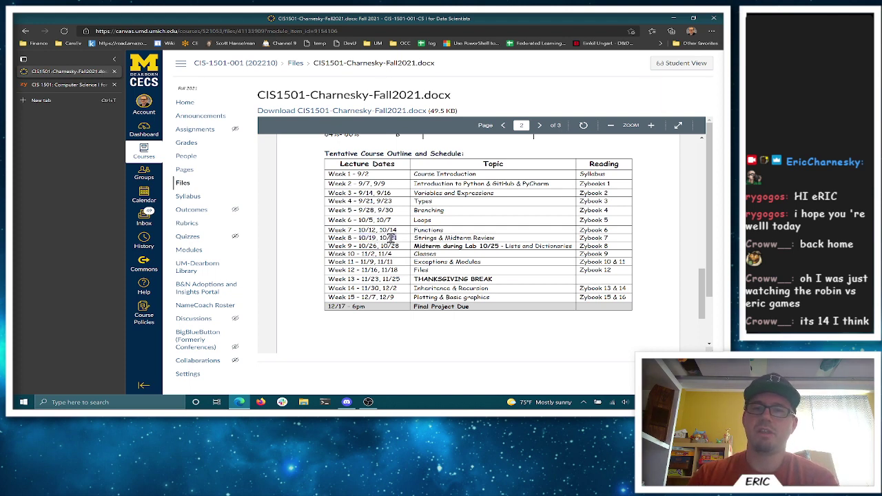
pyautogui.moveTo(396, 238); pyautogui.dragTo(382, 235)
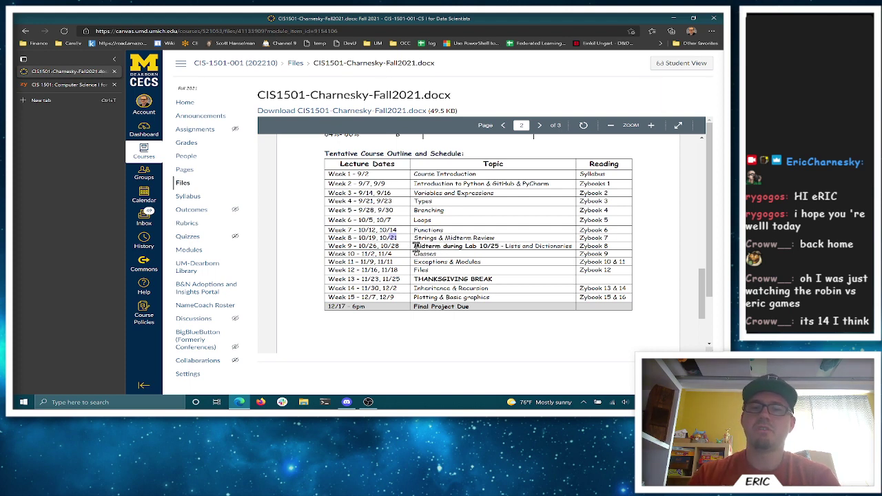
# Highlight the Midterm during Lab 10/25 entry, the Week 8 Strings topic and the final project's 12/17 - 6pm deadline, then clear the highlight
pyautogui.moveTo(415, 248); pyautogui.dragTo(501, 247)
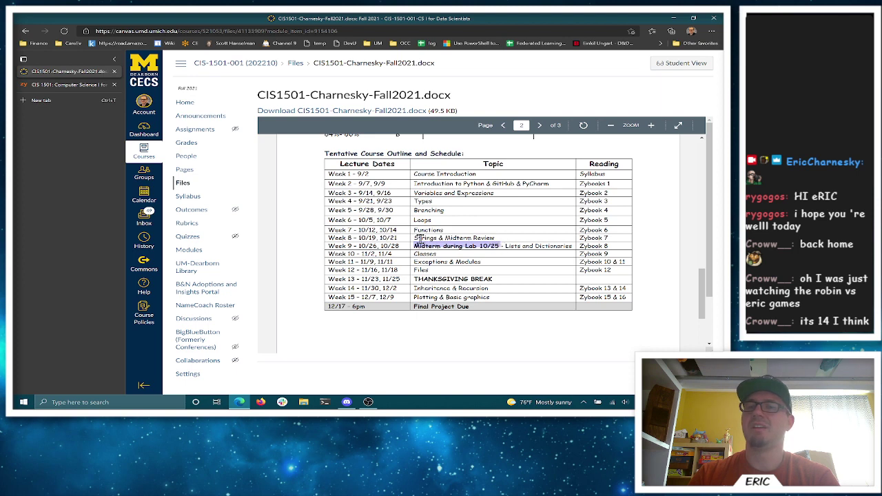
pyautogui.moveTo(415, 237); pyautogui.dragTo(441, 239)
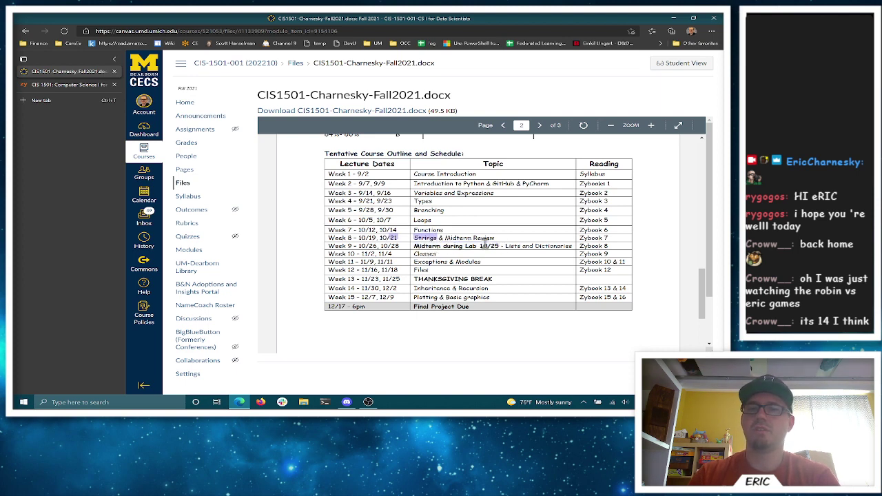
pyautogui.moveTo(500, 246); pyautogui.dragTo(417, 247)
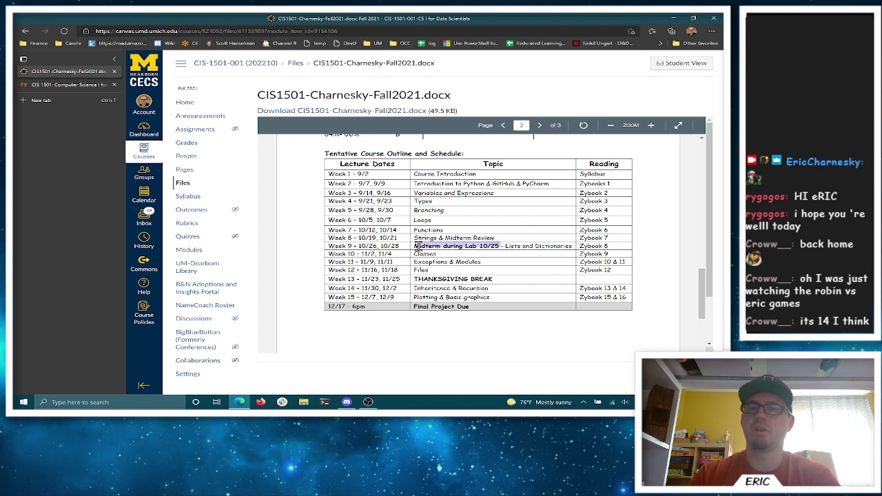
pyautogui.click(500, 248)
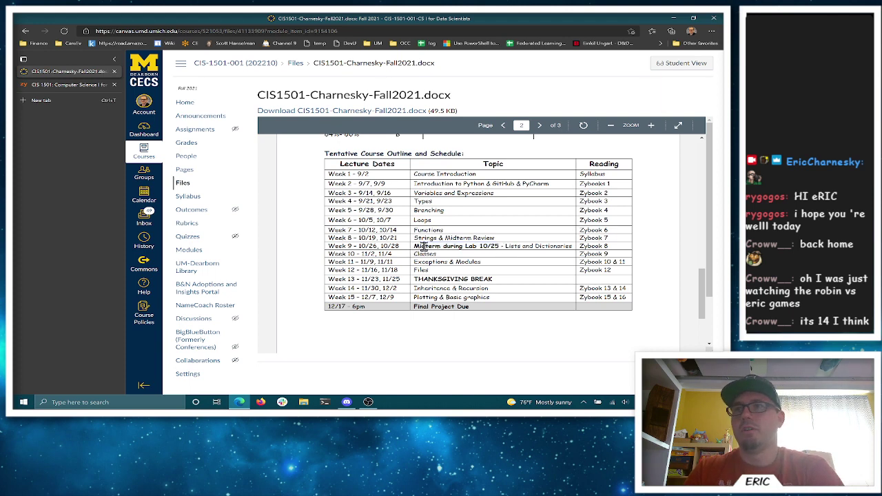
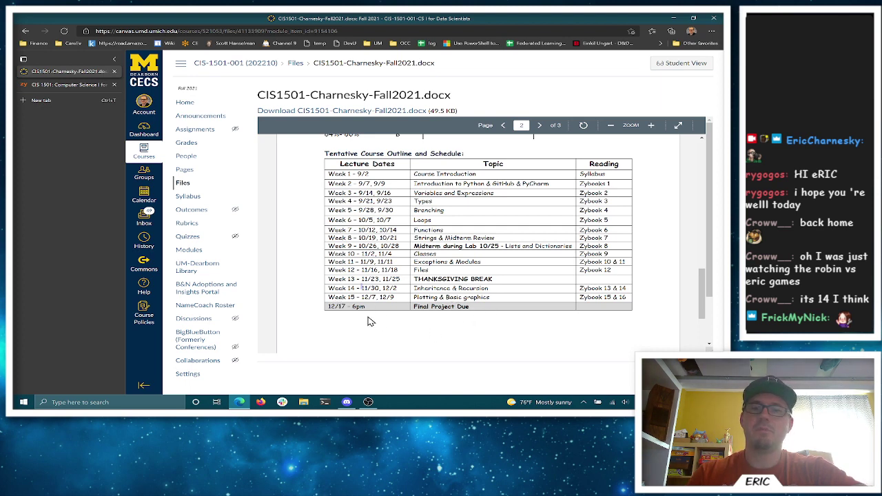
pyautogui.moveTo(328, 306); pyautogui.dragTo(375, 316)
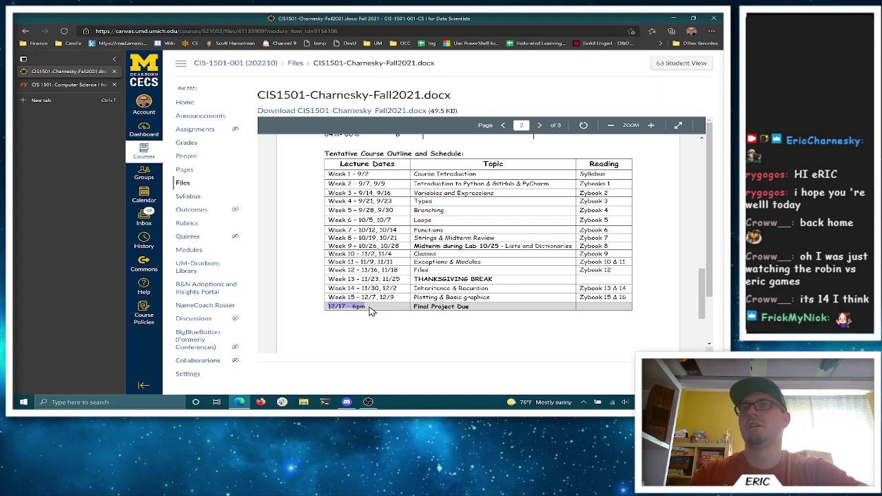
pyautogui.click(386, 308)
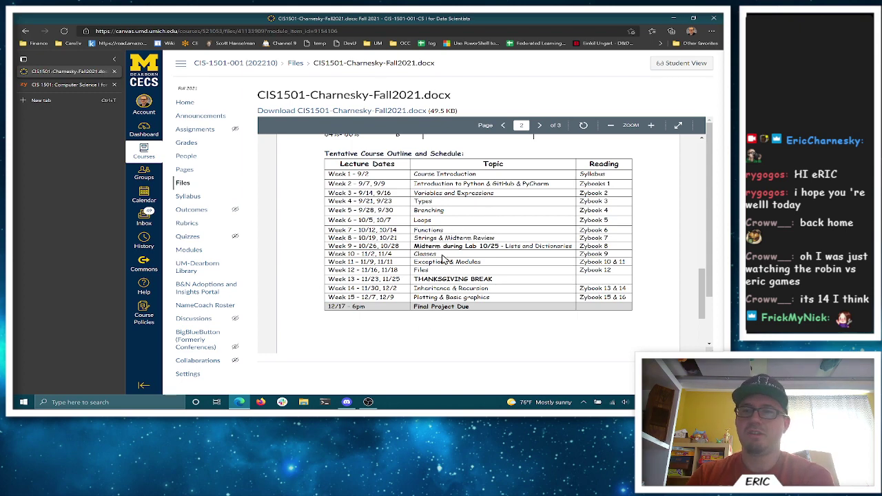
# Review the Academic Integrity Policy on page 3, highlighting the word plagiarism, the Chegg.com rules and the penalty sentence, then clear the highlight
pyautogui.scroll(-1, 466, 246)
pyautogui.scroll(-5, 466, 246)
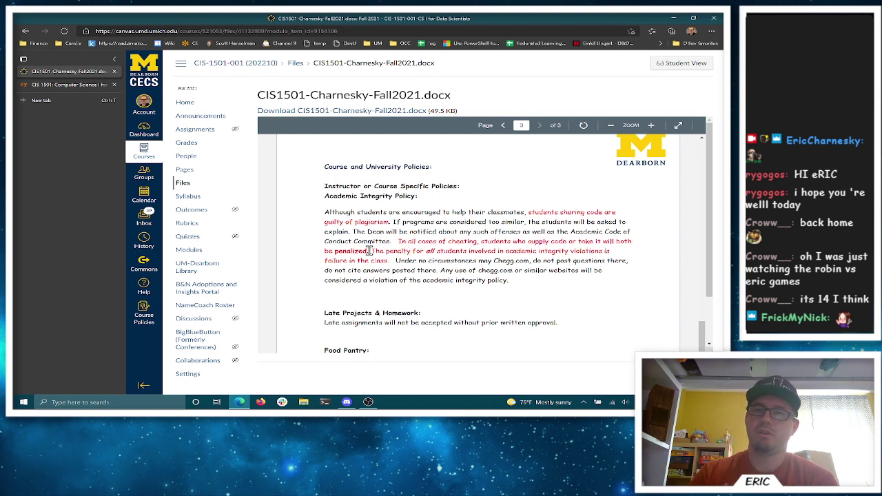
pyautogui.doubleClick(379, 223)
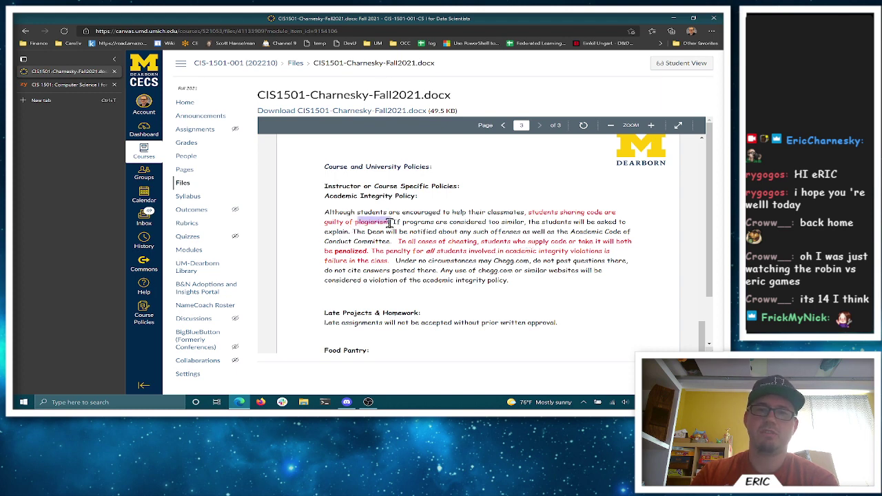
pyautogui.click(494, 252)
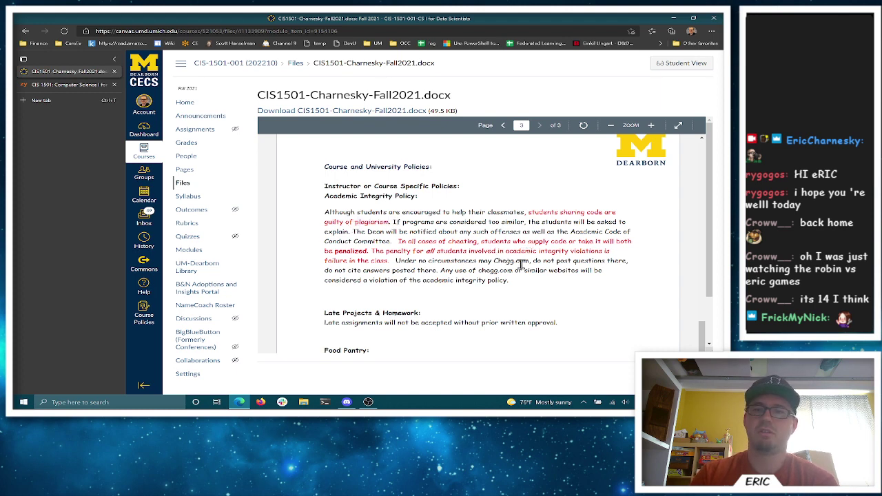
pyautogui.doubleClick(401, 262)
pyautogui.moveTo(425, 267); pyautogui.dragTo(509, 281)
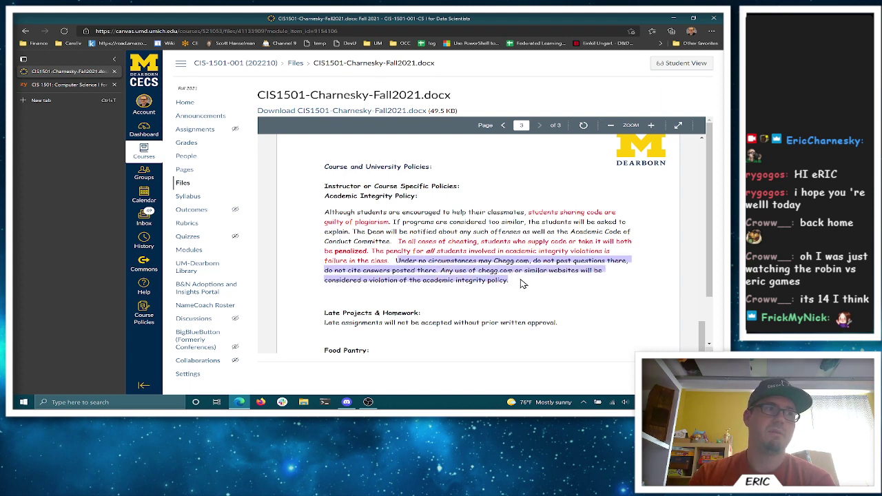
pyautogui.click(520, 279)
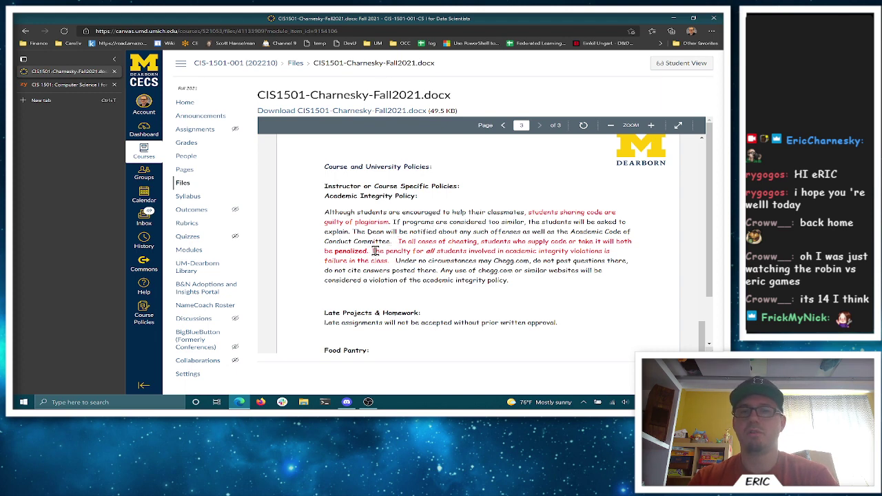
pyautogui.moveTo(372, 250); pyautogui.dragTo(392, 262)
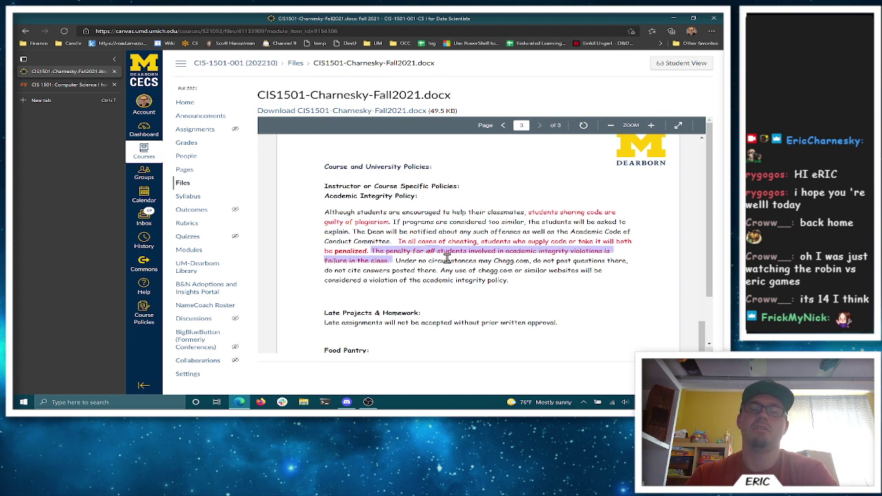
pyautogui.click(525, 275)
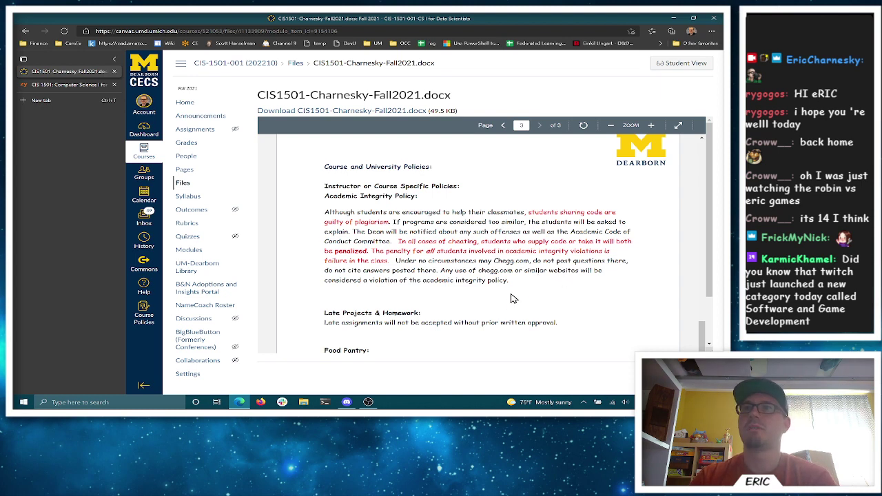
# Review the late work, Food Pantry and University-wide Policies sections, then return to the start of the syllabus
pyautogui.scroll(-1, 534, 260)
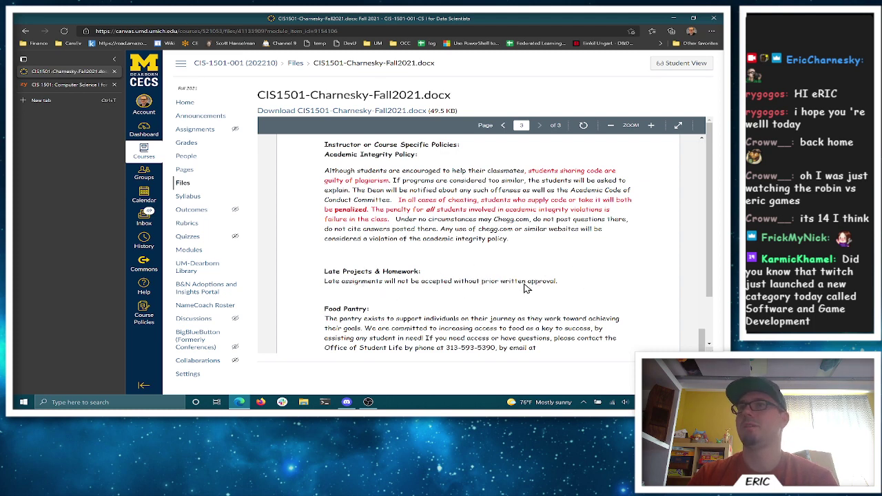
pyautogui.scroll(-3, 466, 268)
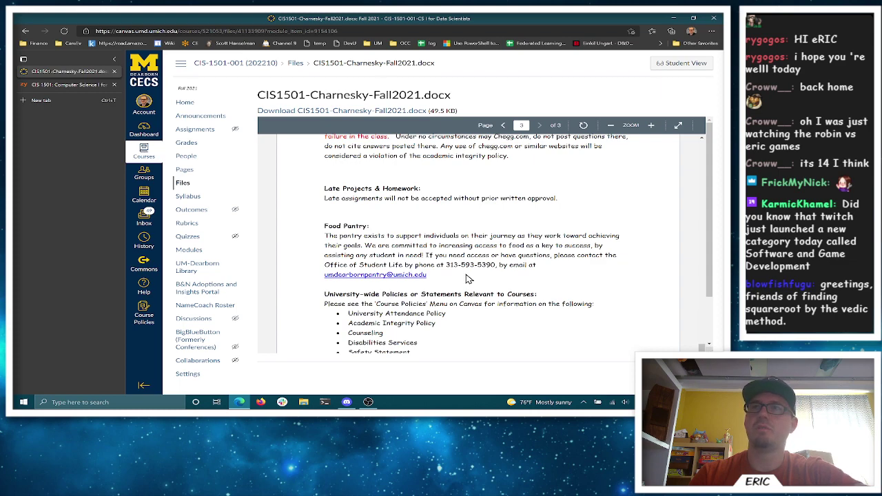
pyautogui.scroll(-1, 489, 234)
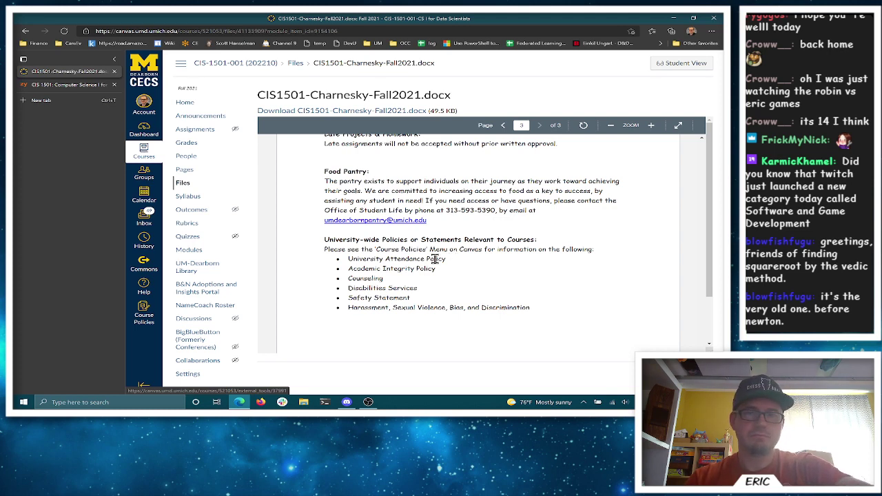
pyautogui.scroll(-5, 454, 275)
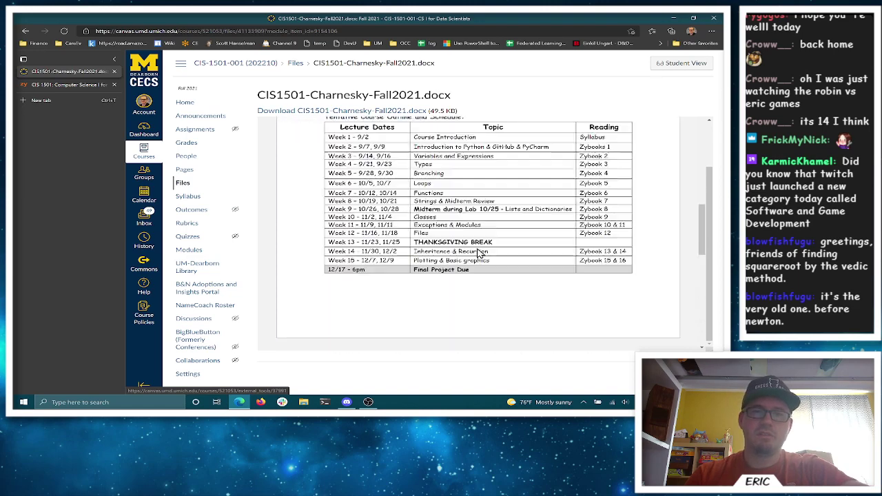
pyautogui.scroll(10, 480, 254)
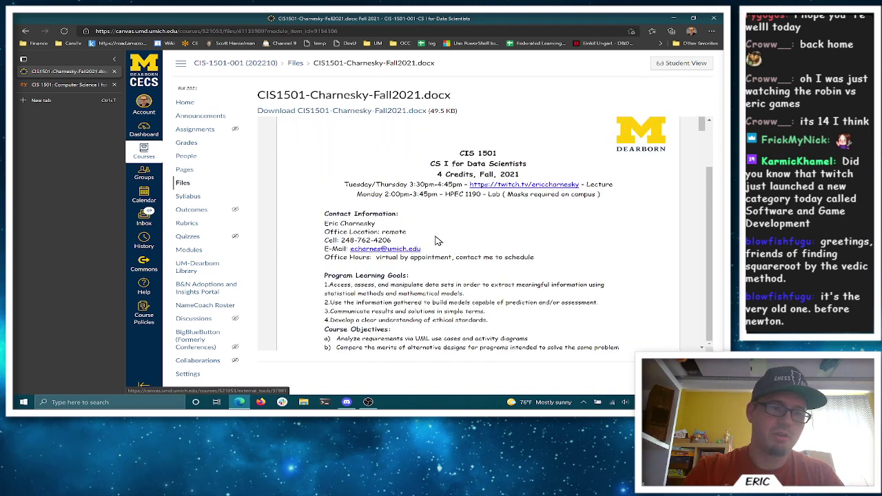
# Launch PyCharm
pyautogui.press('super')
pyautogui.write('pycharm')
pyautogui.press('Return')
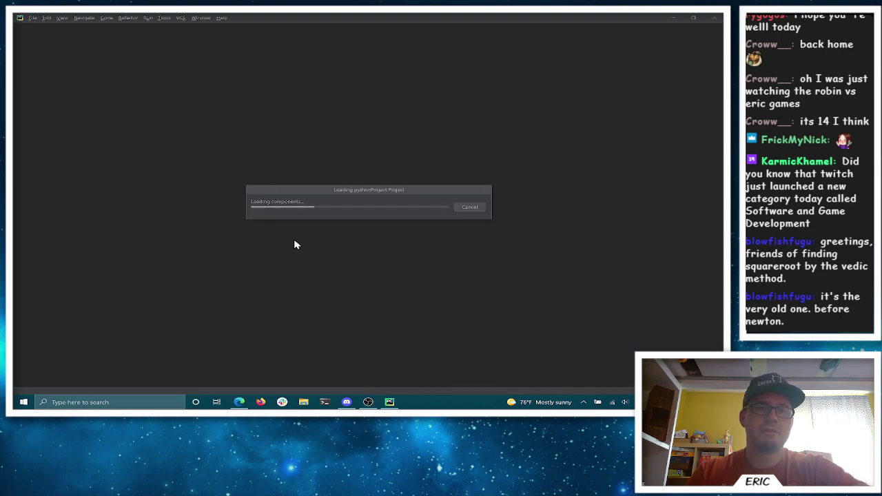
# Switch back to the browser, open the instructor's GitHub profile in a new tab and start a new repository from its repositories list
pyautogui.click(239, 402)
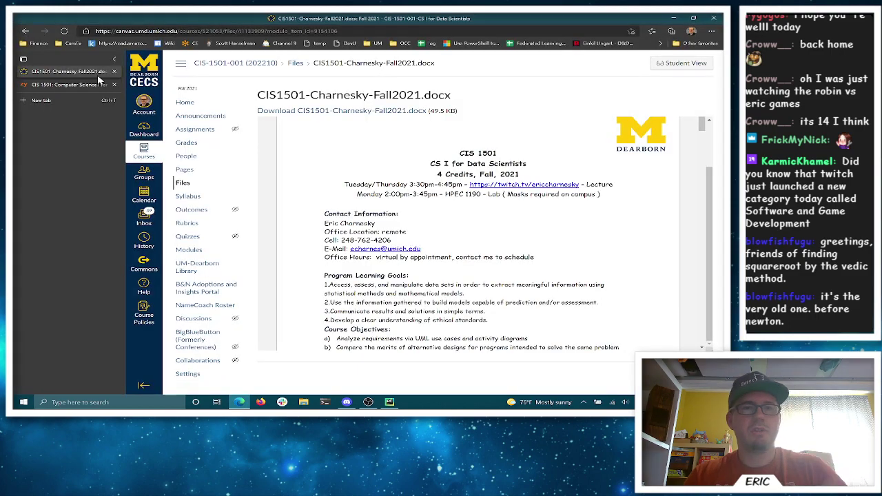
pyautogui.hotkey('ctrl', 't')
pyautogui.write('github.com')
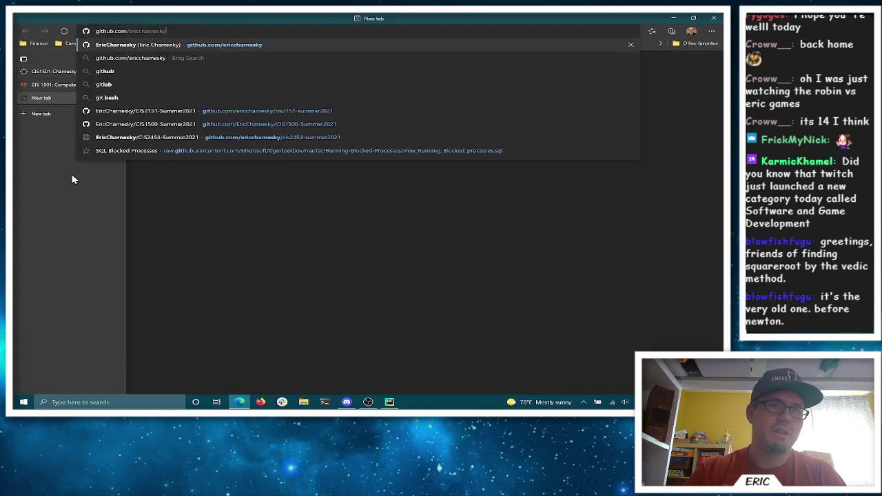
pyautogui.press('Return')
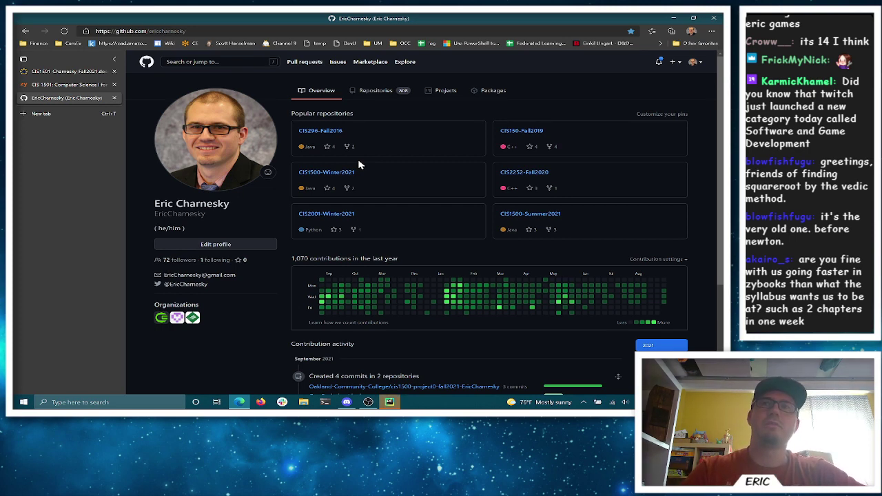
pyautogui.click(378, 94)
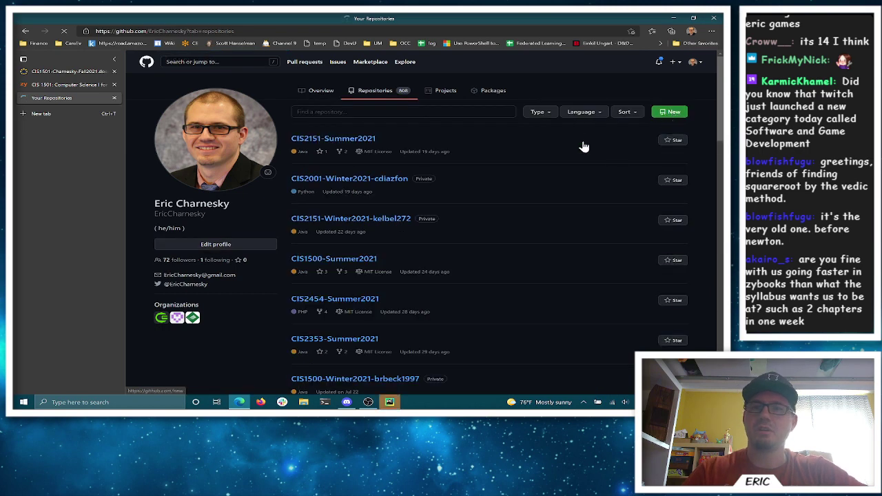
pyautogui.click(670, 113)
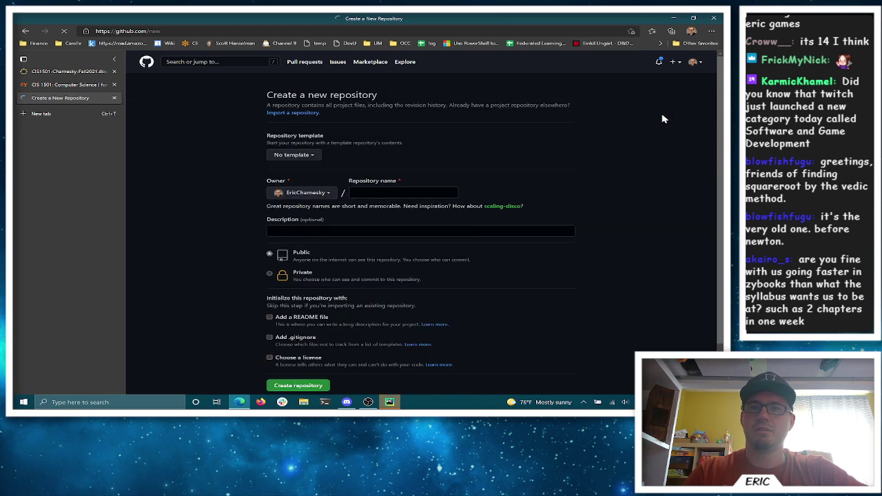
# Name the new repository CIS1501-Fall2021 and set it to be initialized with a README file
pyautogui.click(408, 195)
pyautogui.write('CIS')
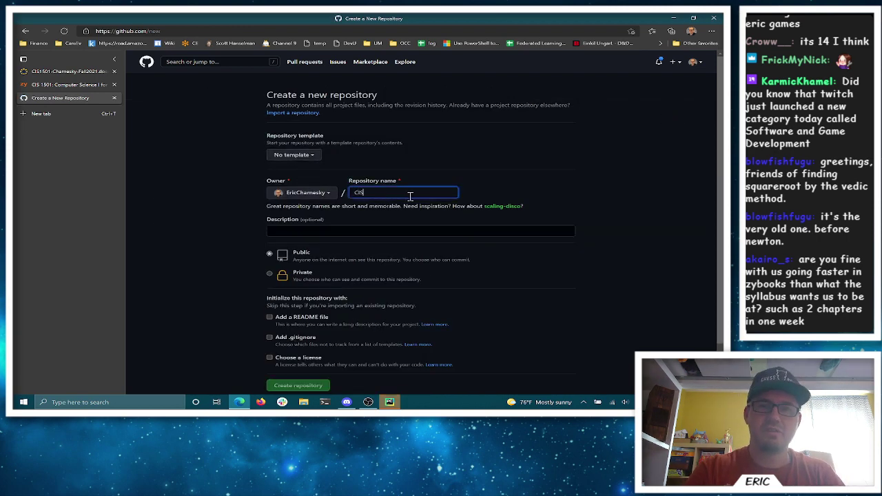
pyautogui.write('1501-Fall2021')
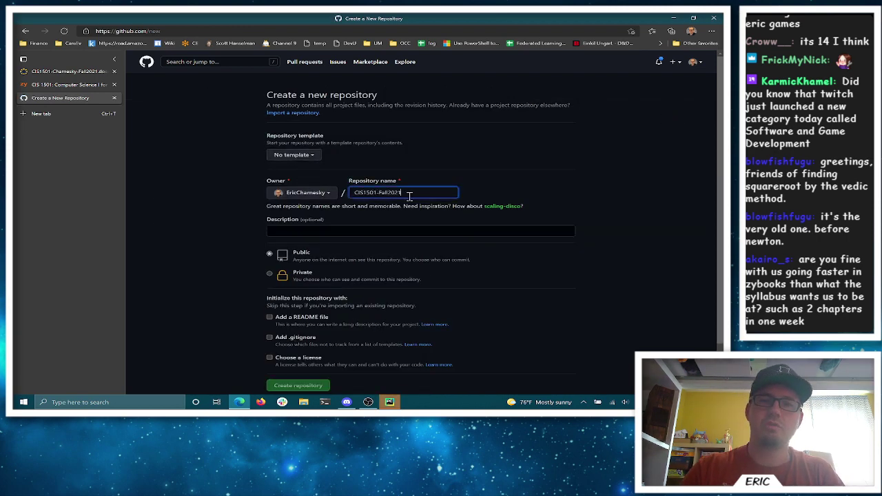
pyautogui.click(269, 318)
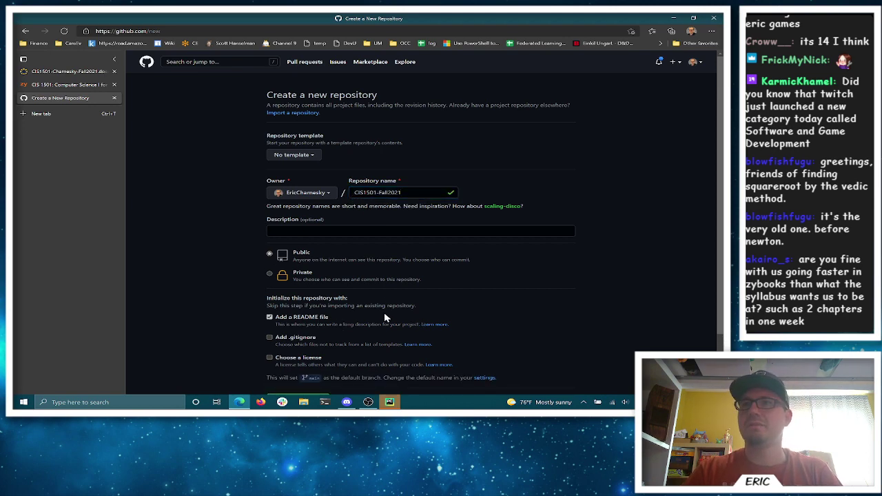
pyautogui.scroll(-1, 383, 291)
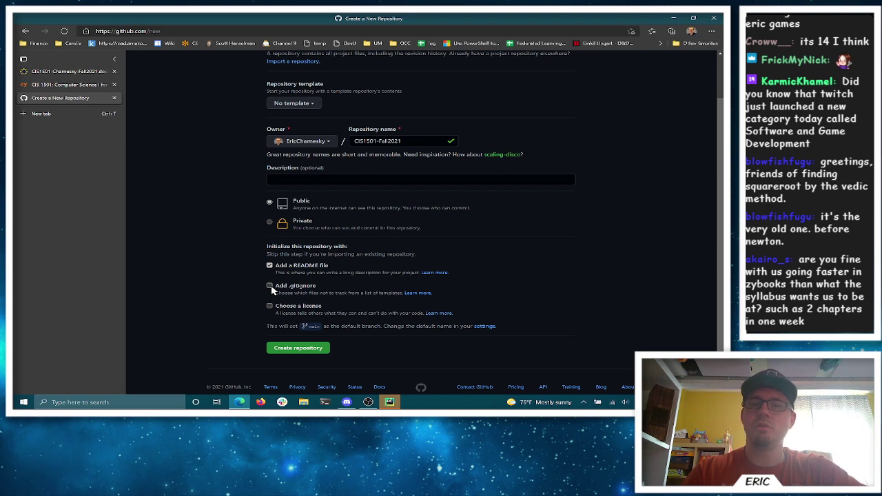
# Set the new repository to include a .gitignore file based on the Python template
pyautogui.click(270, 285)
pyautogui.click(311, 304)
pyautogui.write('p')
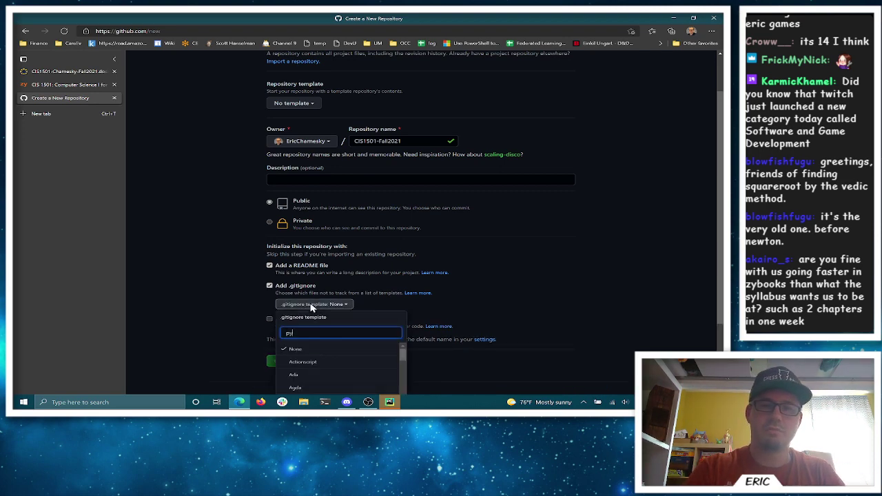
pyautogui.write('y')
pyautogui.click(335, 353)
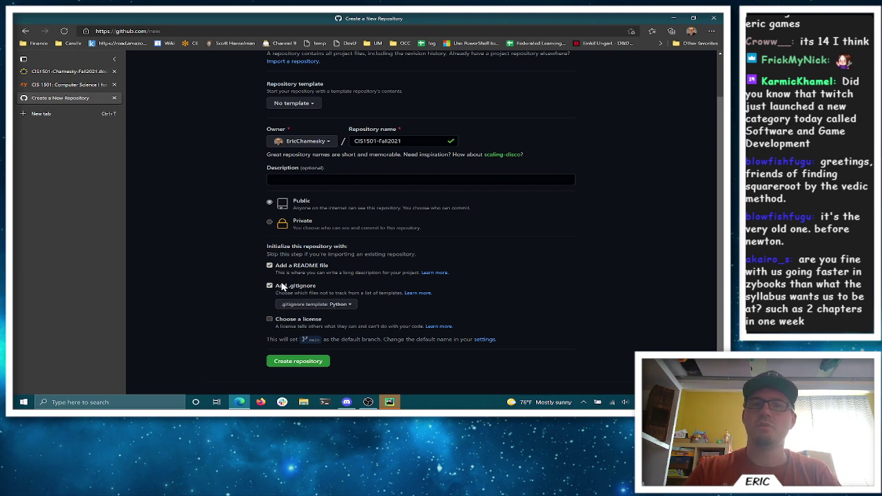
# Choose the MIT License for the new repository and create it
pyautogui.click(270, 320)
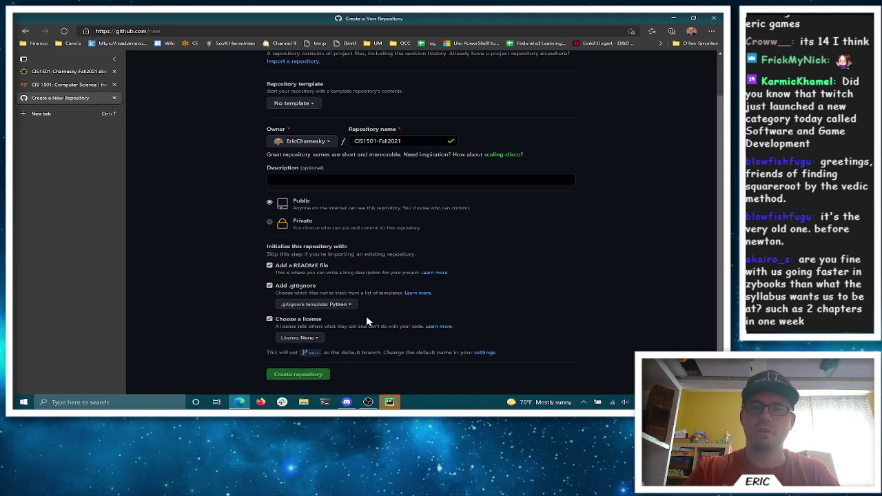
pyautogui.click(300, 337)
pyautogui.scroll(-2, 386, 317)
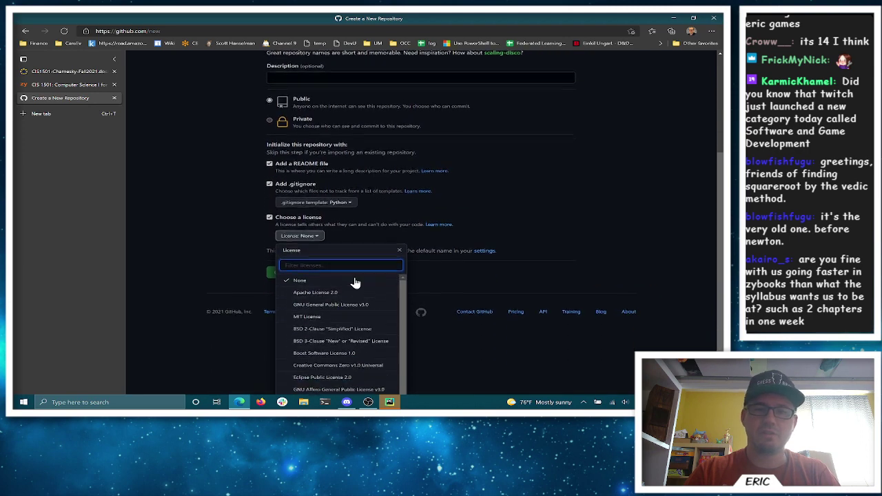
pyautogui.scroll(-1, 358, 289)
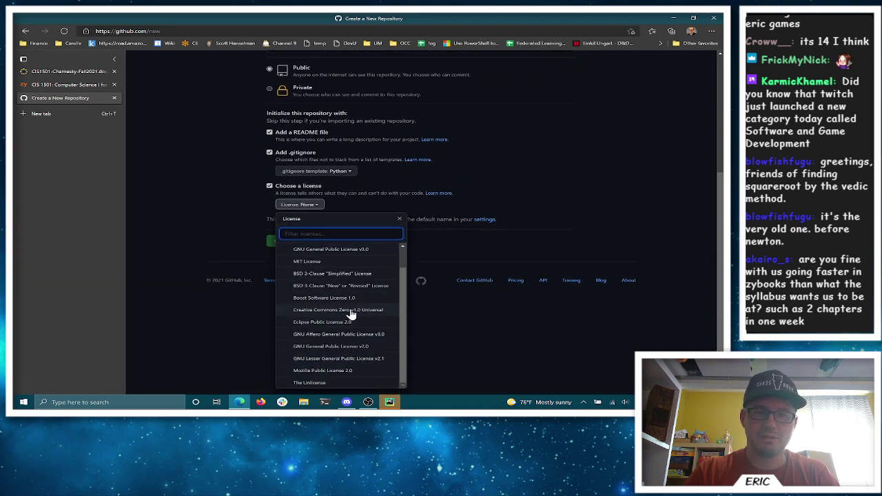
pyautogui.scroll(2, 334, 348)
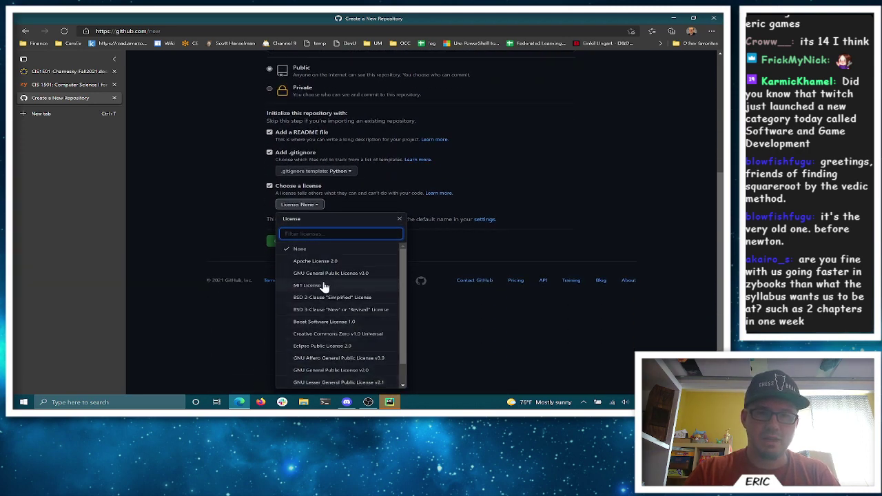
pyautogui.click(321, 284)
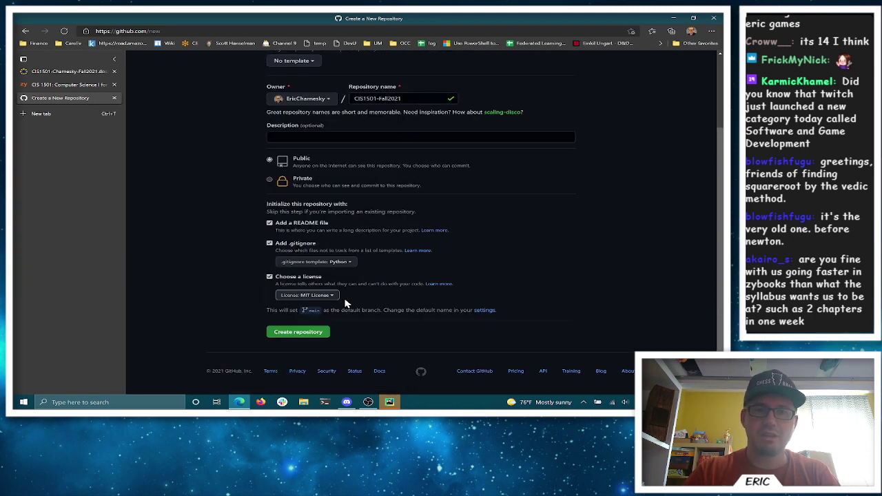
pyautogui.click(310, 336)
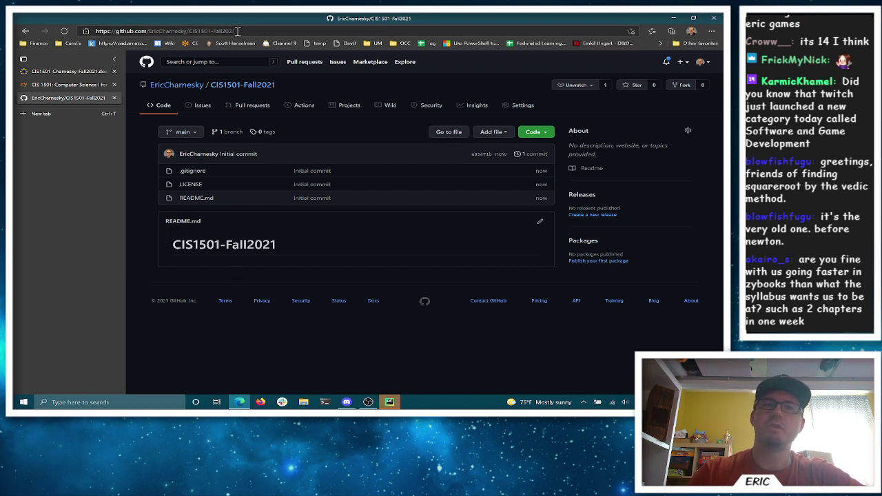
# Copy the new repository's web address, then in the Canvas course start adding an External URL item to the Course Information module
pyautogui.click(279, 31)
pyautogui.hotkey('ctrl', 'c')
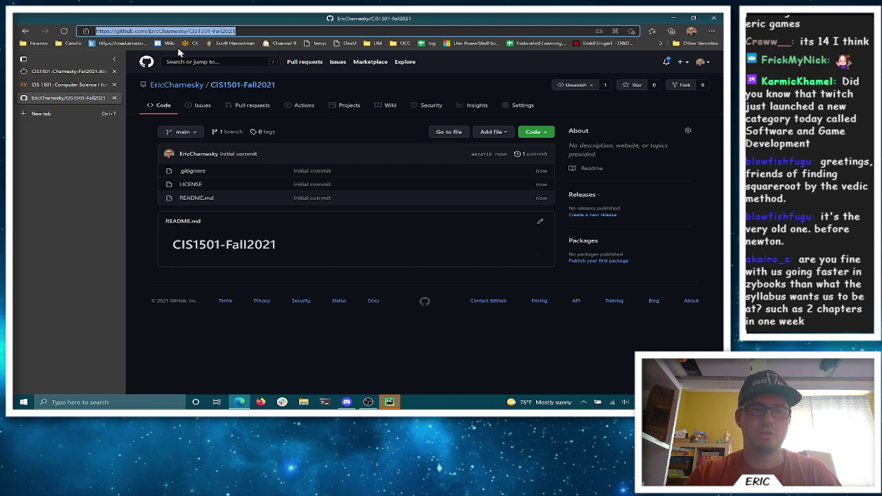
pyautogui.click(88, 74)
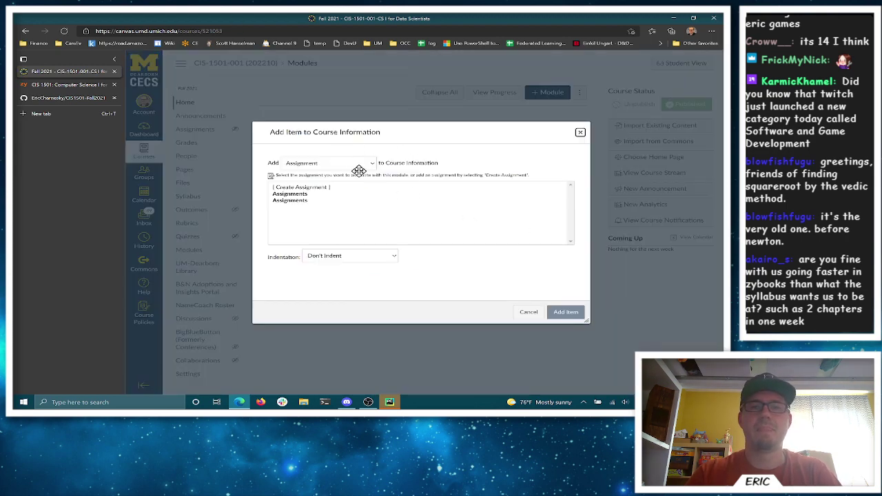
pyautogui.click(341, 164)
pyautogui.click(307, 248)
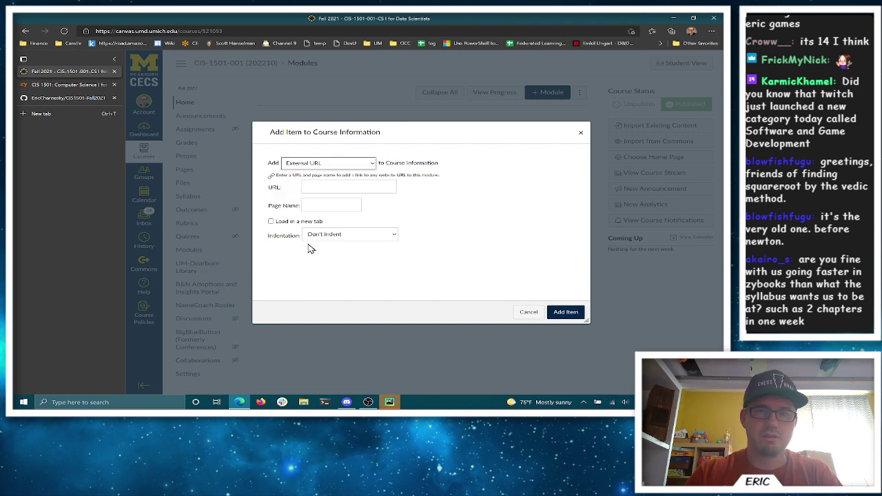
# Add the copied address as a link named Course Repository that loads in a new tab, and publish it in the module
pyautogui.click(323, 184)
pyautogui.hotkey('ctrl', 'v')
pyautogui.click(317, 205)
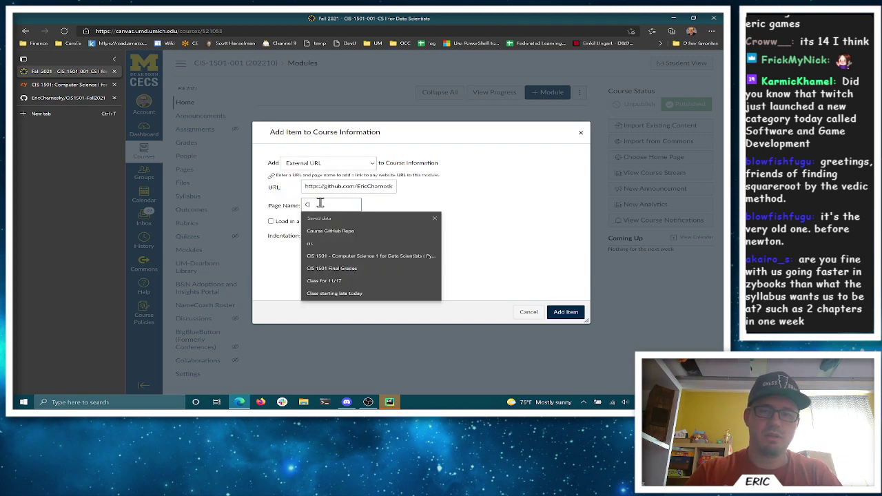
pyautogui.write('Course Repository')
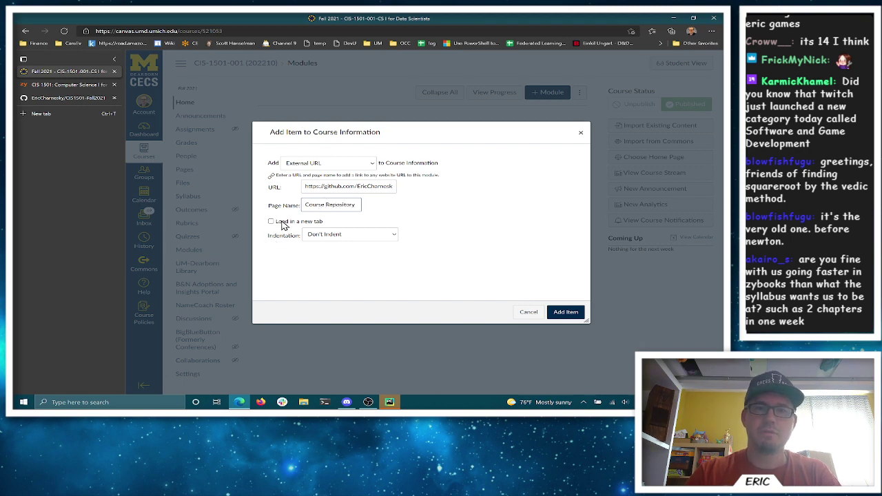
pyautogui.click(284, 222)
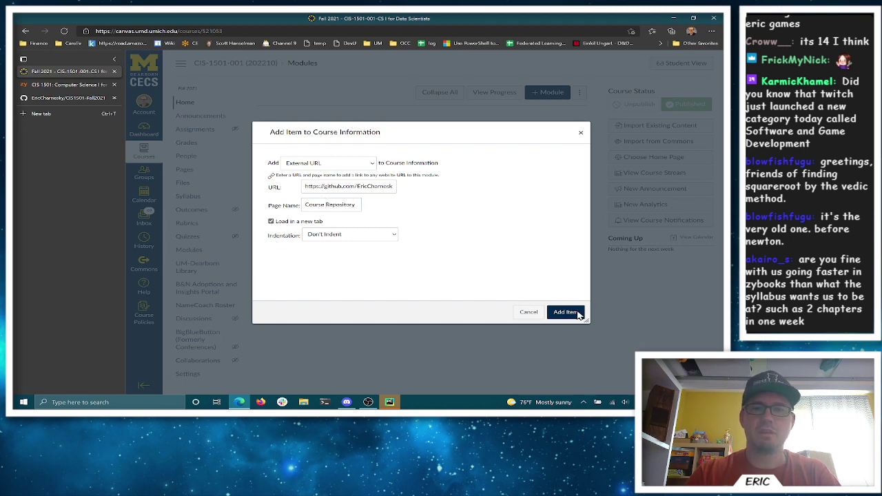
pyautogui.click(576, 316)
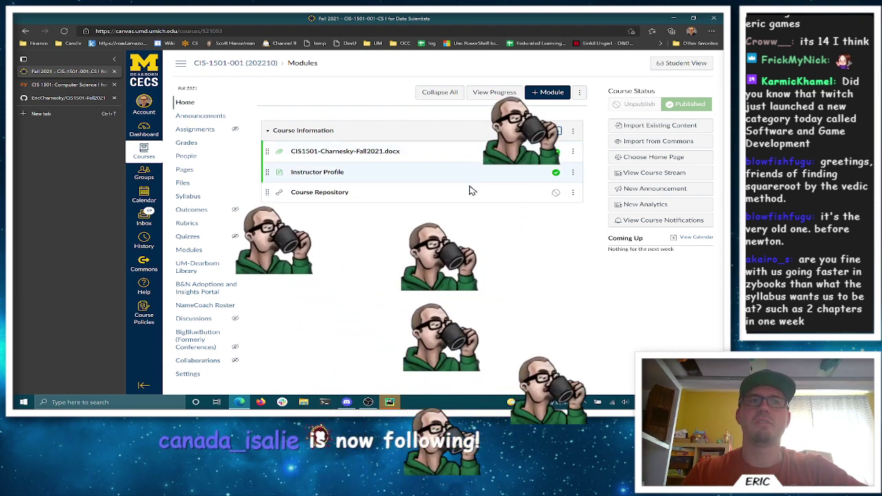
pyautogui.click(555, 193)
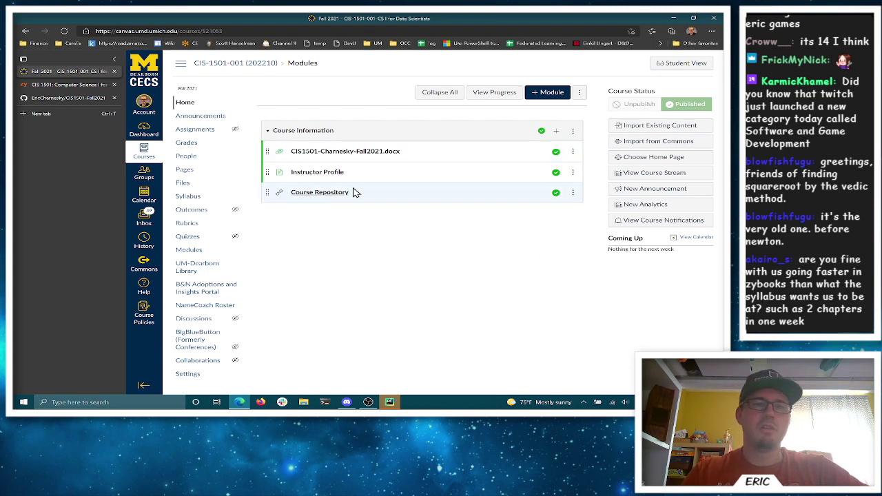
# Return to the CIS1501-Fall2021 repository page and clone the repository with GitHub Desktop into the suggested local path
pyautogui.click(75, 100)
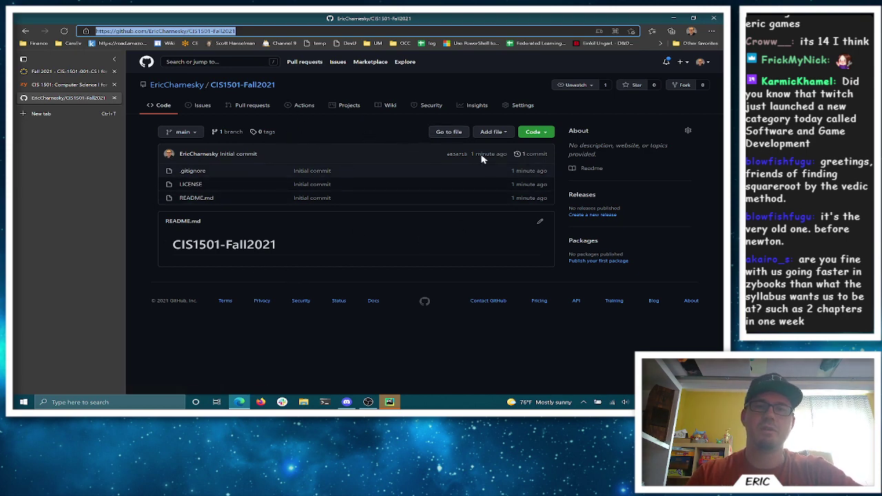
pyautogui.click(534, 131)
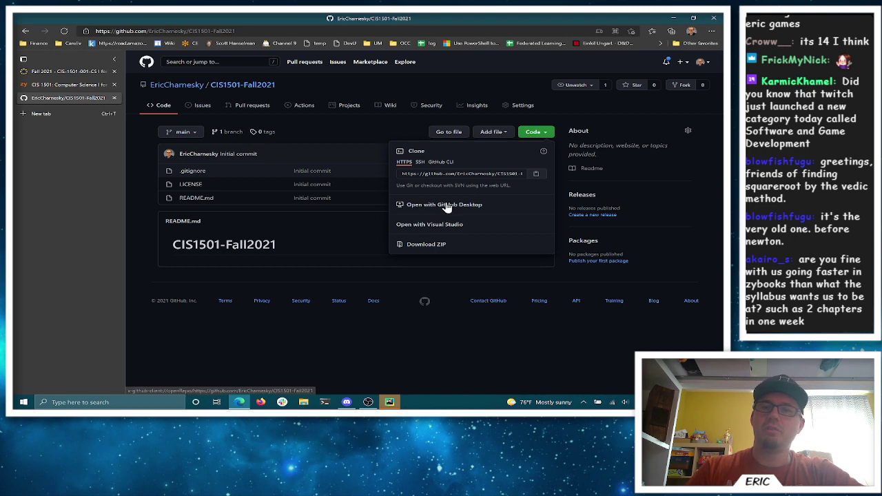
pyautogui.click(477, 209)
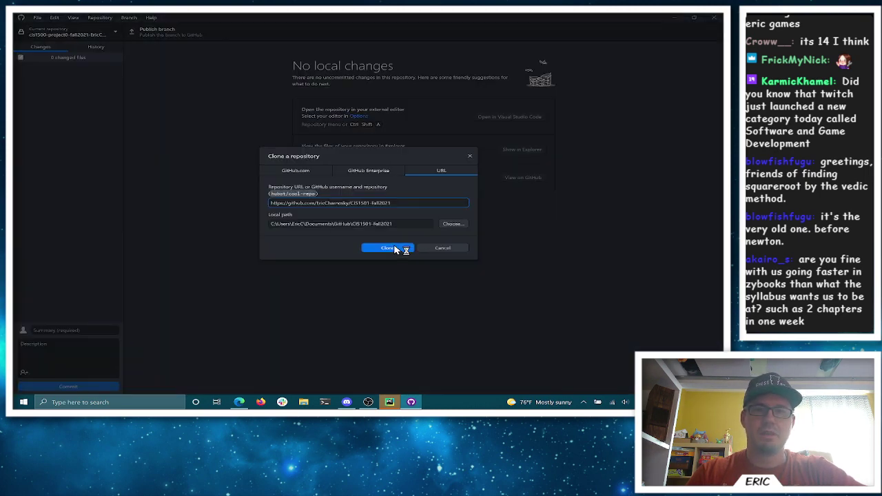
pyautogui.click(392, 249)
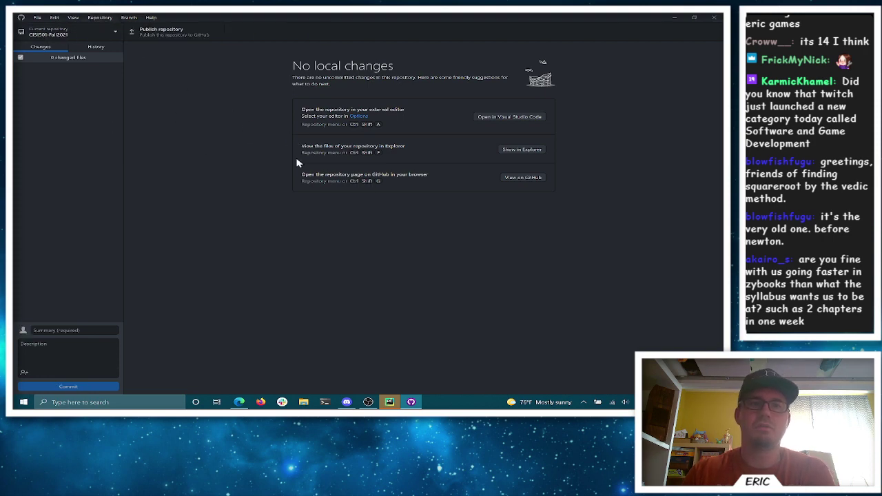
# View the cloned repository's GitHub page from GitHub Desktop, switching between the desktop app and the browser
pyautogui.click(100, 18)
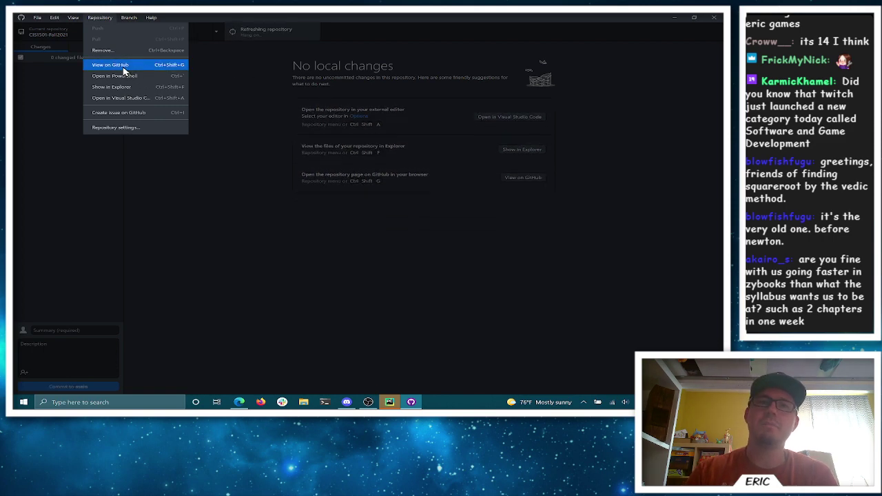
pyautogui.click(124, 65)
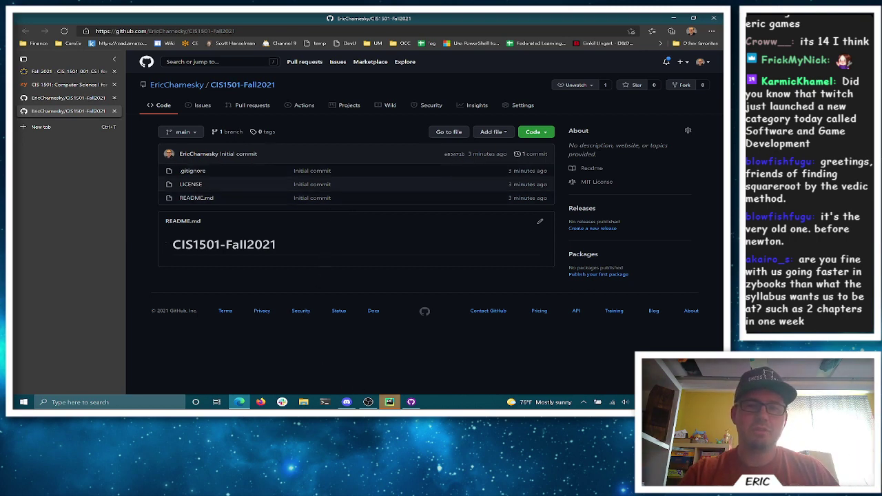
pyautogui.click(410, 401)
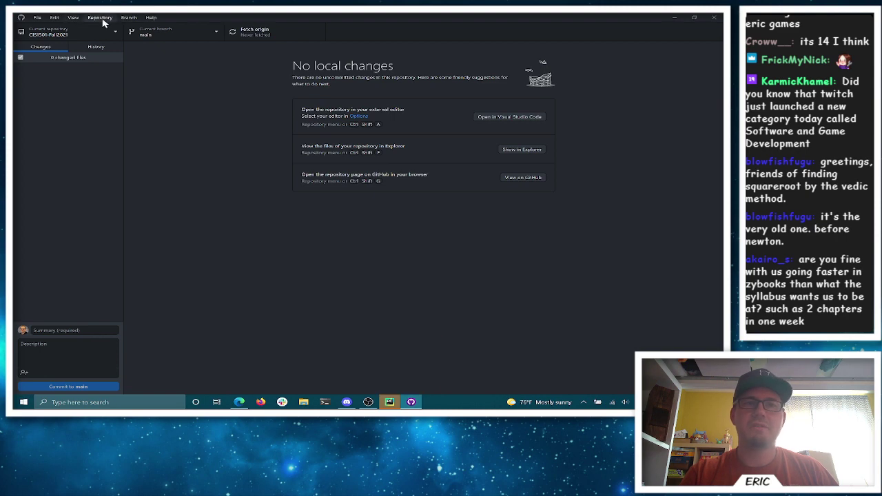
pyautogui.click(239, 400)
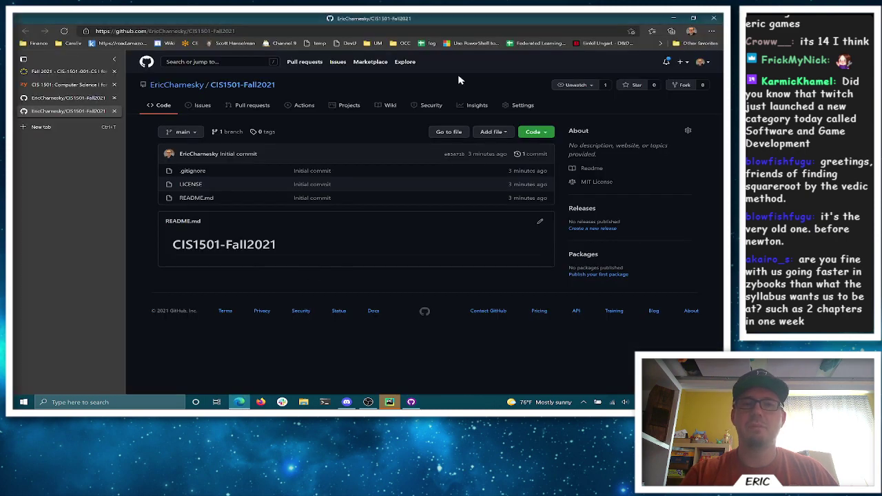
# Switch back to GitHub Desktop and show the cloned repository's folder in File Explorer
pyautogui.click(411, 402)
pyautogui.click(97, 18)
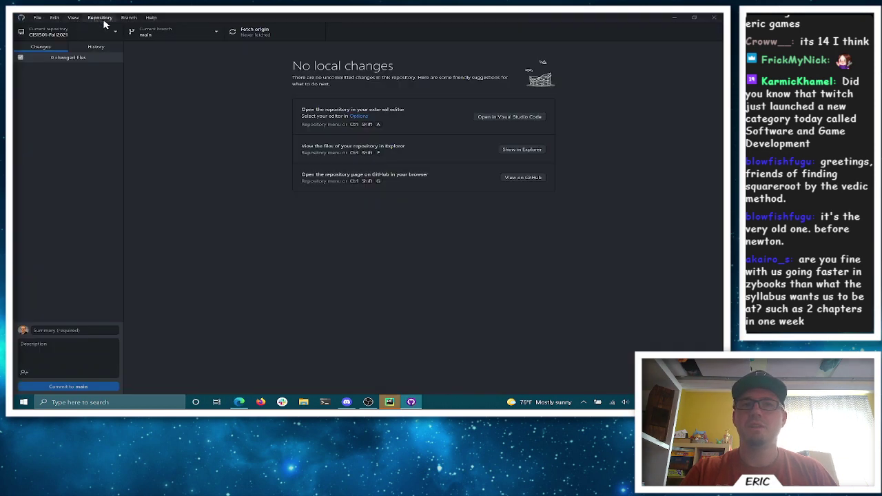
pyautogui.click(124, 87)
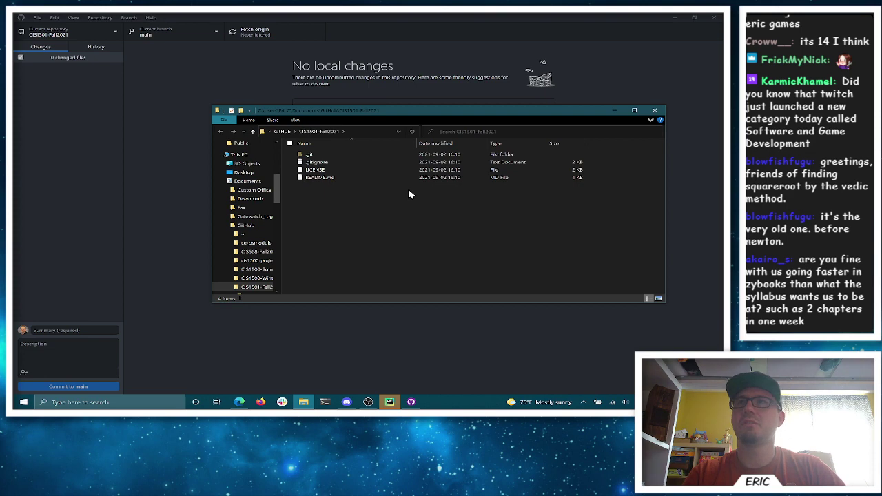
# Check File Explorer's display options for file extensions and hidden items, and look at the repository folder's full path
pyautogui.click(295, 122)
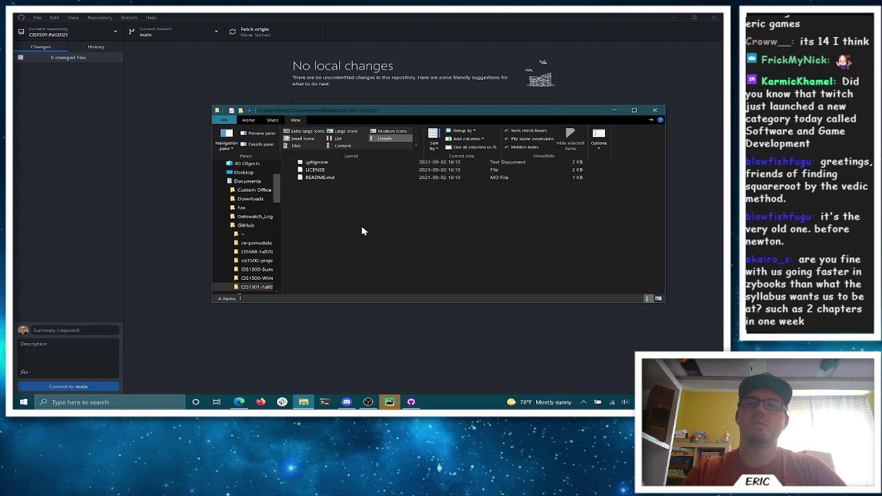
pyautogui.click(330, 234)
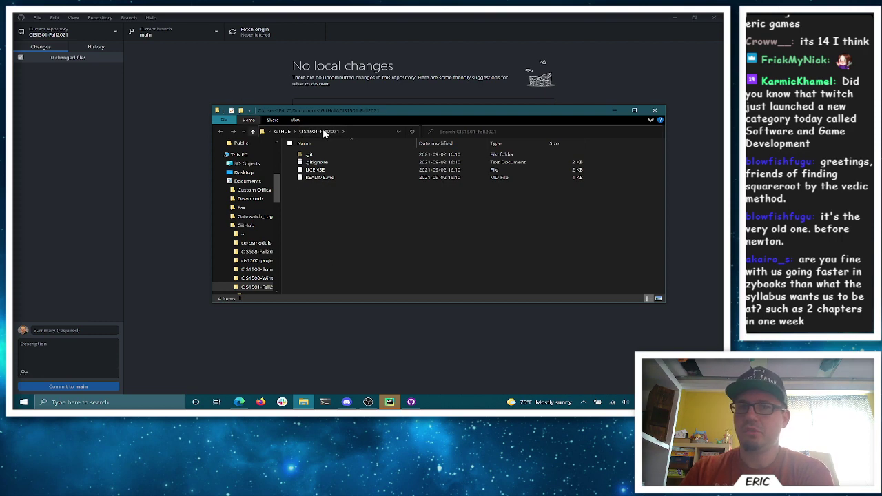
pyautogui.click(370, 128)
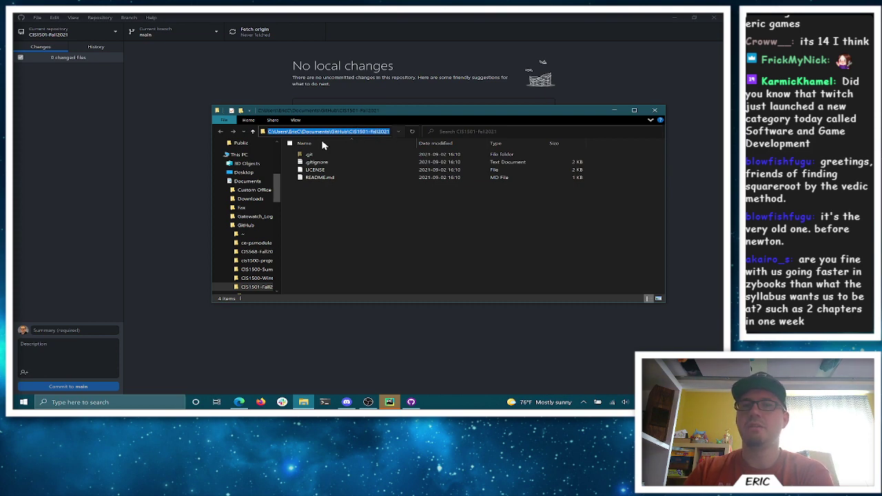
pyautogui.click(390, 237)
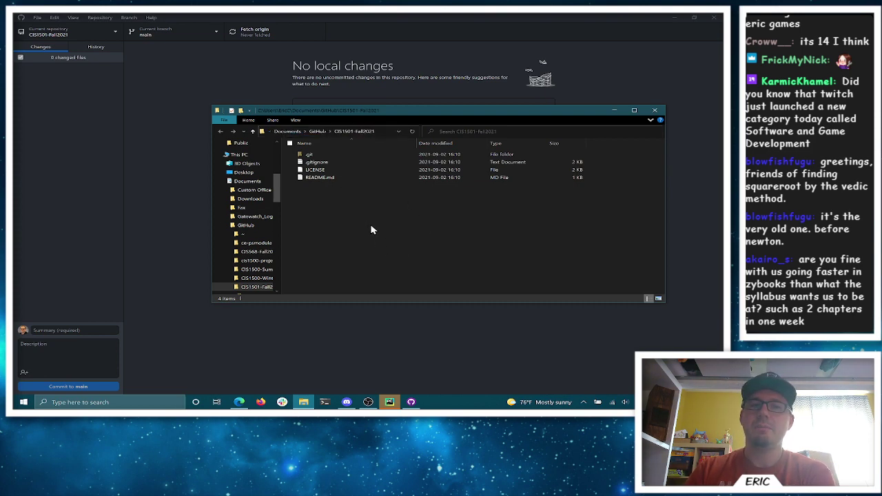
# Create a new text document named test.txt in the CIS1501-Fall2021 folder
pyautogui.rightClick(371, 229)
pyautogui.moveTo(299, 373)
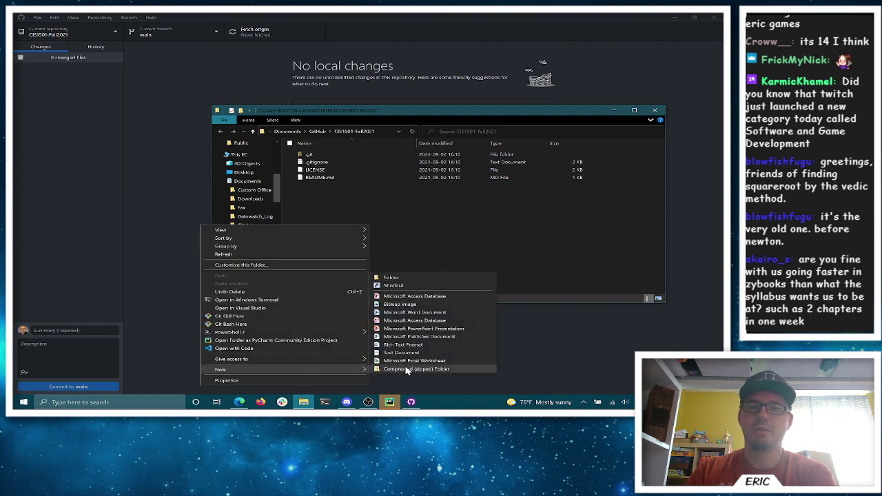
pyautogui.click(401, 352)
pyautogui.write('test.txt')
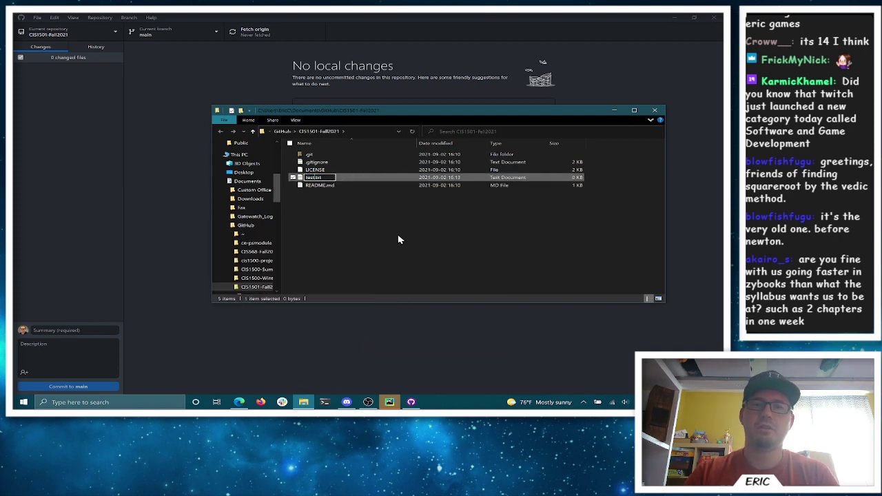
pyautogui.press('Return')
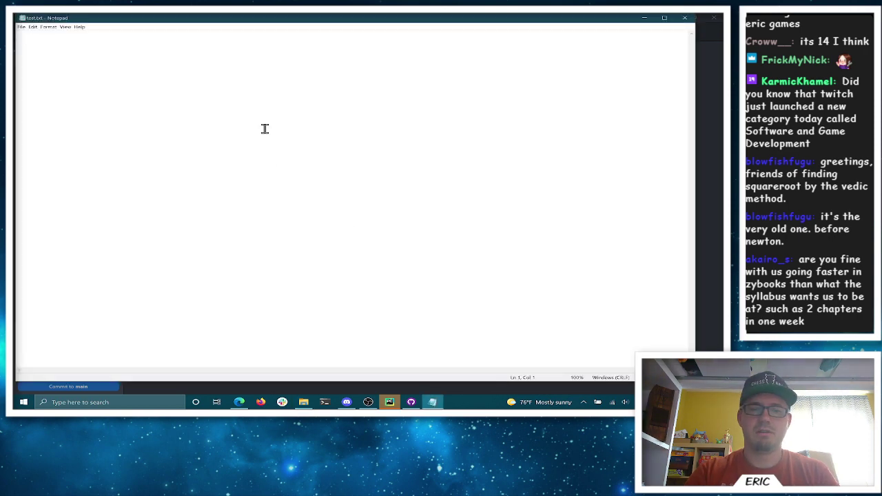
# Write "hi there" in test.txt, save the file and close Notepad
pyautogui.write('hi there')
pyautogui.hotkey('ctrl', 's')
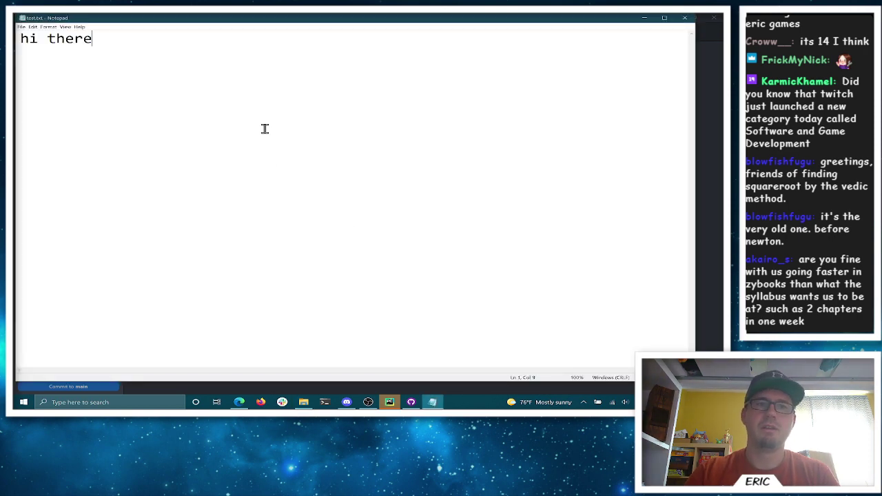
pyautogui.click(686, 18)
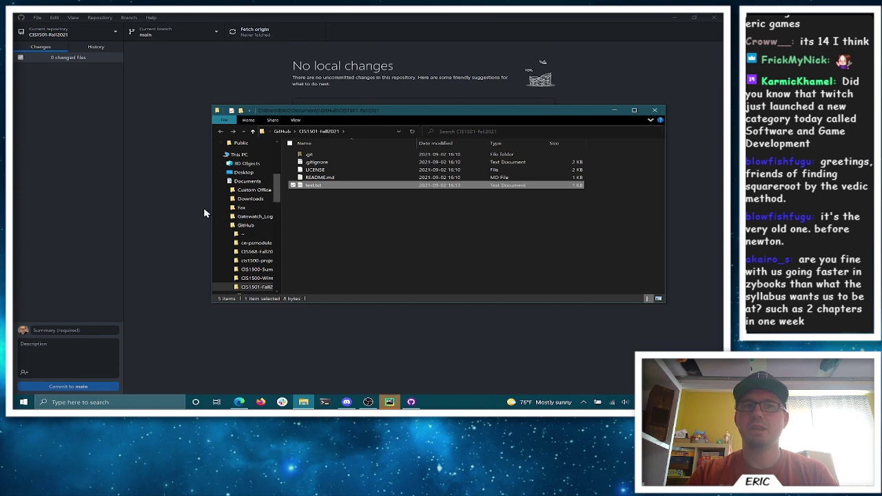
# In GitHub Desktop, commit the new test.txt to main with the summary "made test.txt file" and push it to origin
pyautogui.click(192, 214)
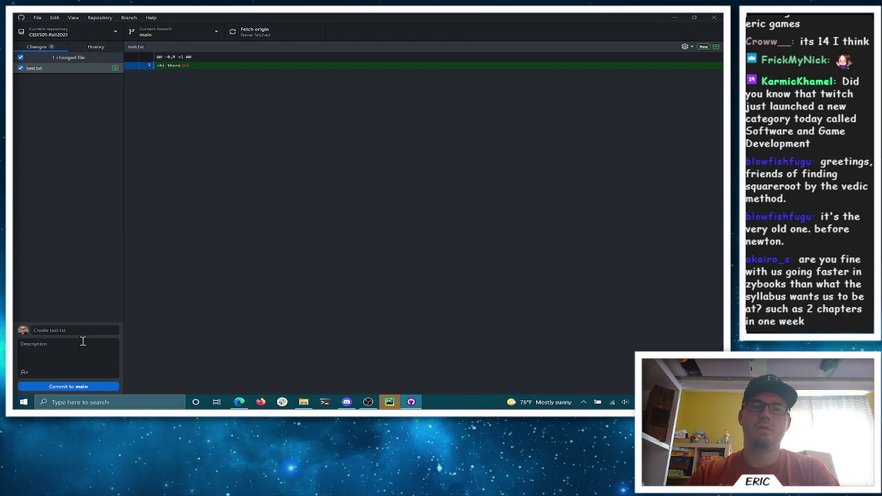
pyautogui.click(69, 401)
pyautogui.click(103, 273)
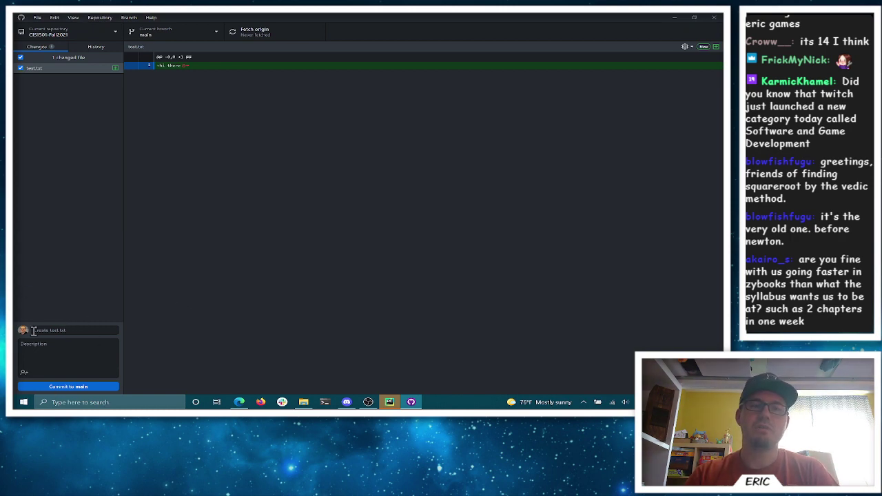
pyautogui.click(55, 332)
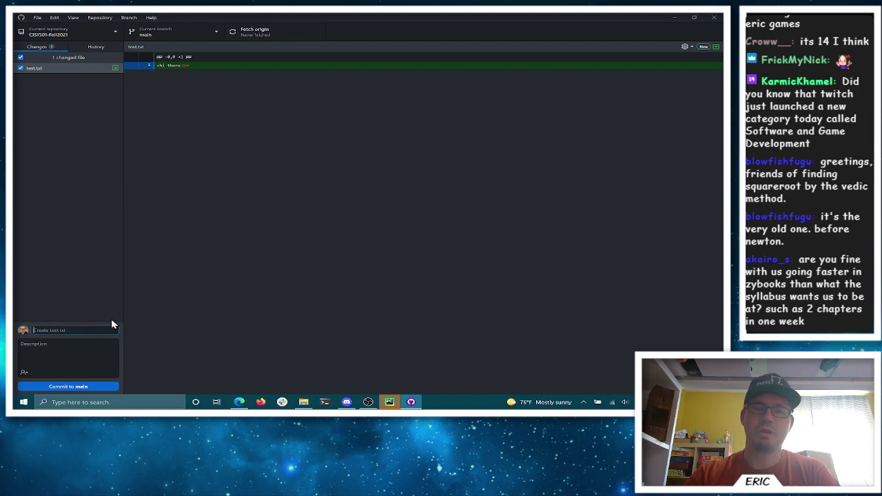
pyautogui.write('made t')
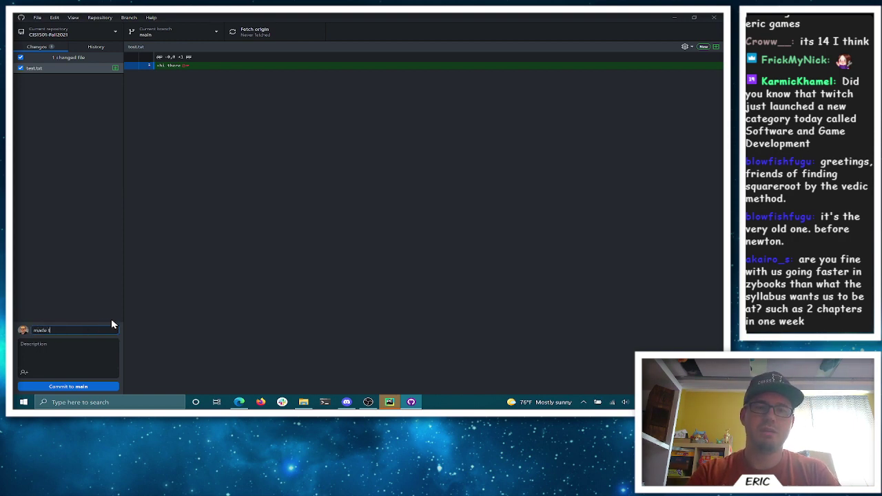
pyautogui.write('est.txt file')
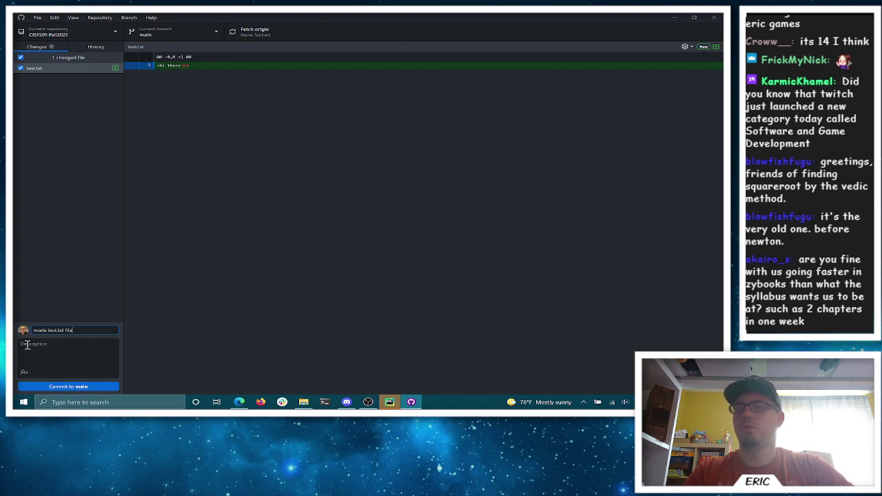
pyautogui.click(45, 387)
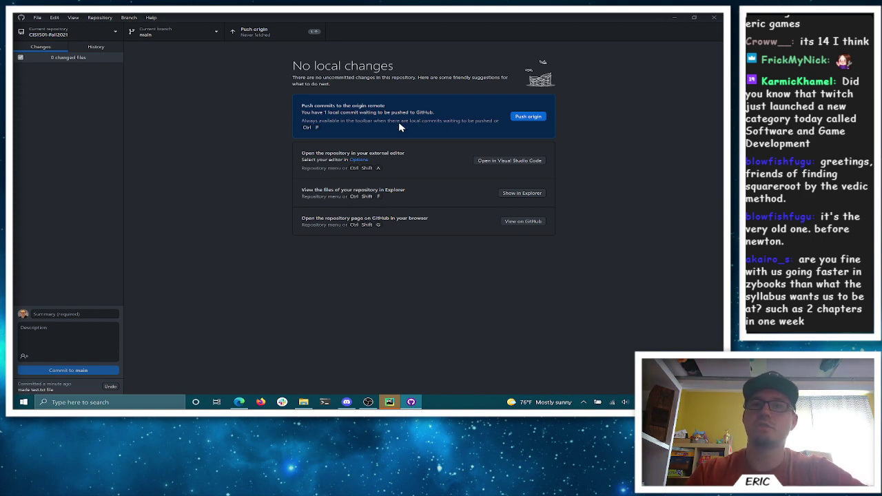
pyautogui.click(534, 118)
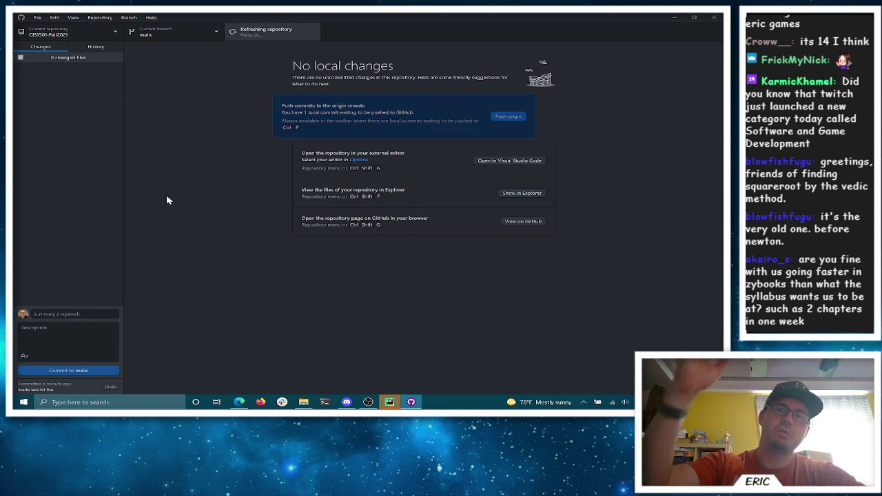
# Switch to the browser, refresh the CIS1501-Fall2021 repository page, view the contents of test.txt and return to the file list
pyautogui.click(241, 402)
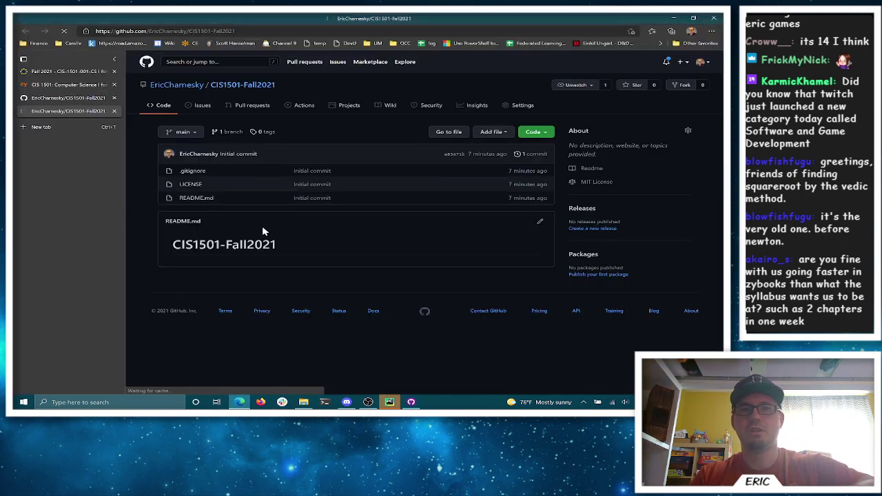
pyautogui.press('F5')
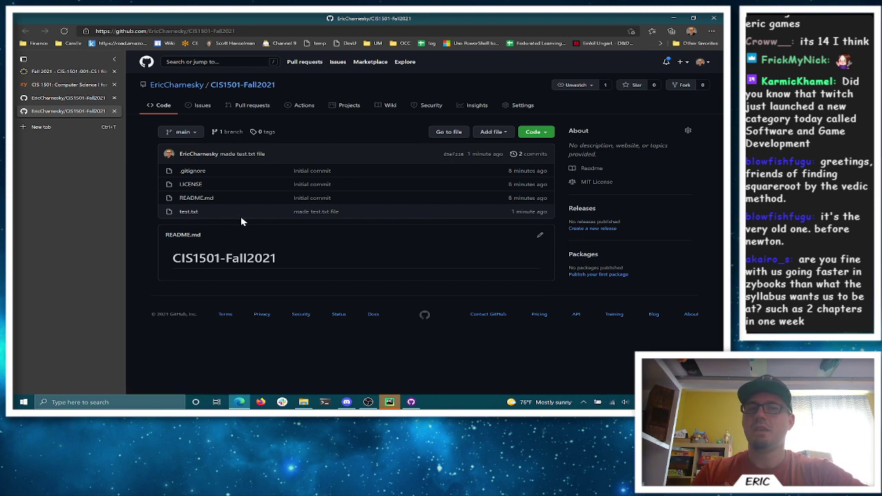
pyautogui.click(189, 213)
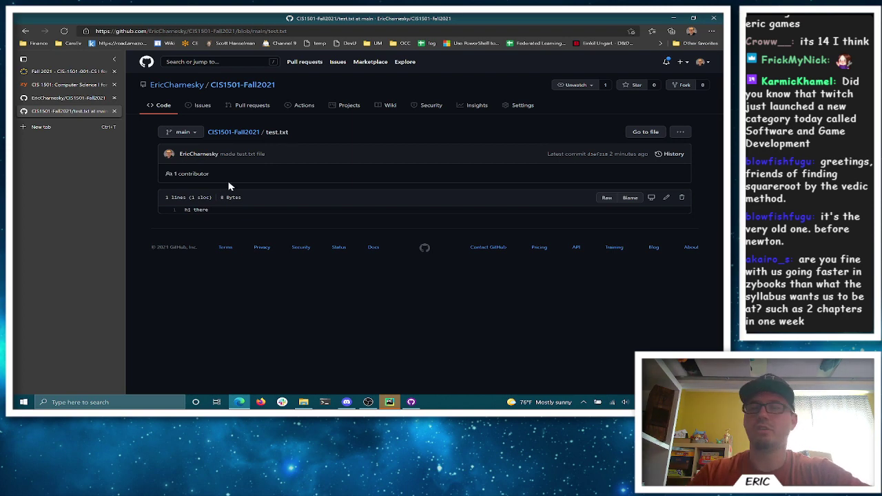
pyautogui.hotkey('alt', 'Left')
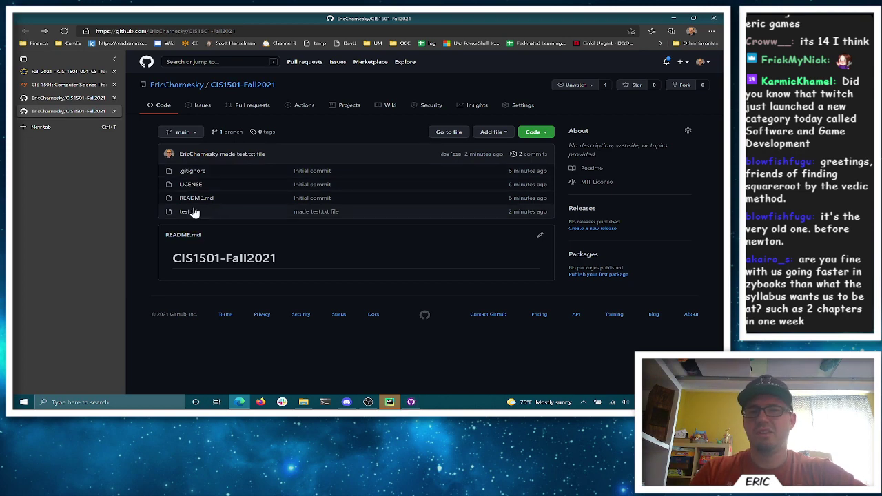
# Switch to PyCharm, dismiss the tip of the day and close the open pythonProject, returning to the Welcome window
pyautogui.click(389, 403)
pyautogui.click(469, 258)
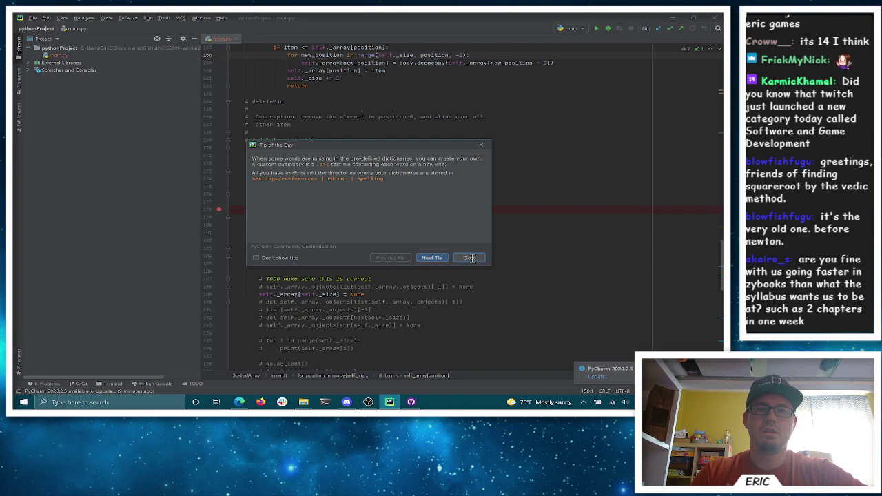
pyautogui.click(61, 58)
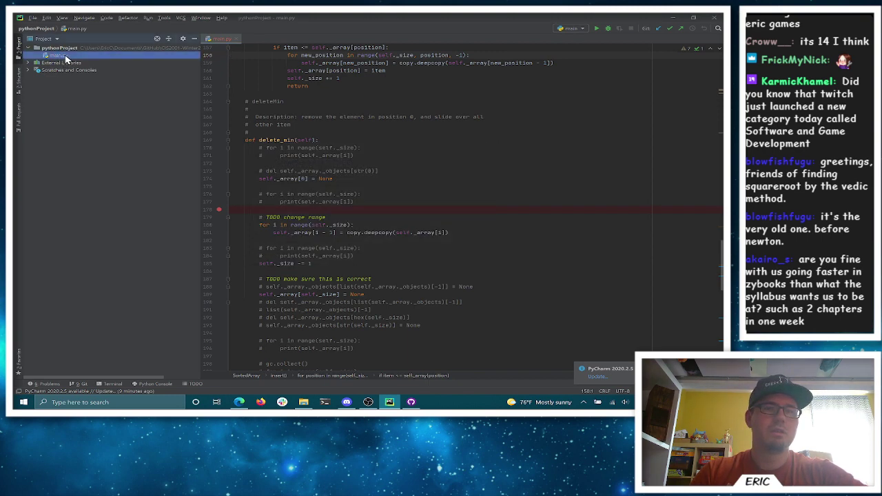
pyautogui.click(32, 18)
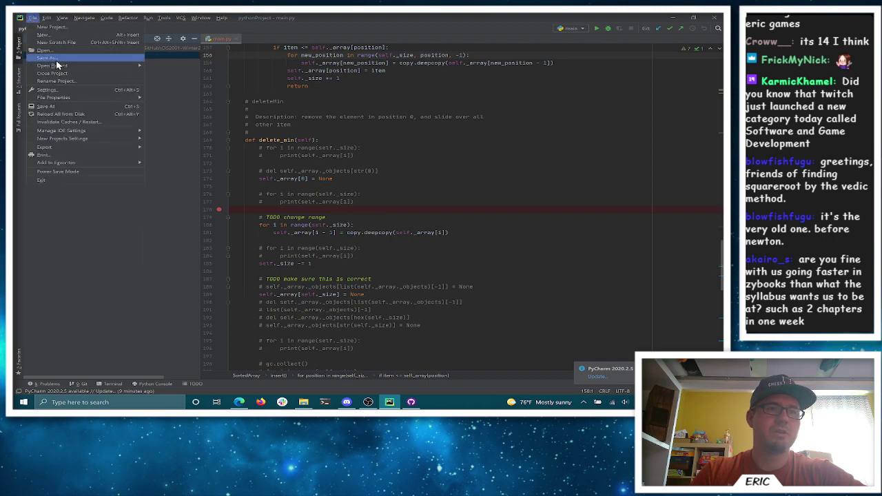
pyautogui.click(65, 84)
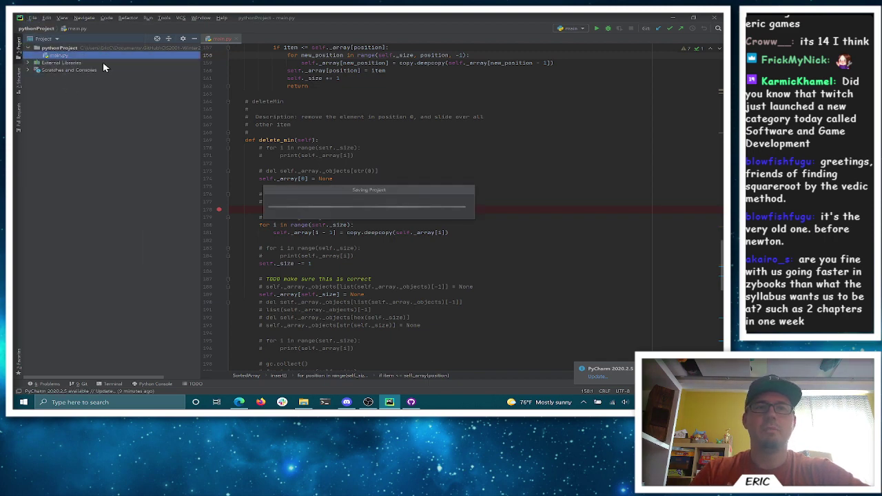
pyautogui.hotkey('alt', 'Tab')
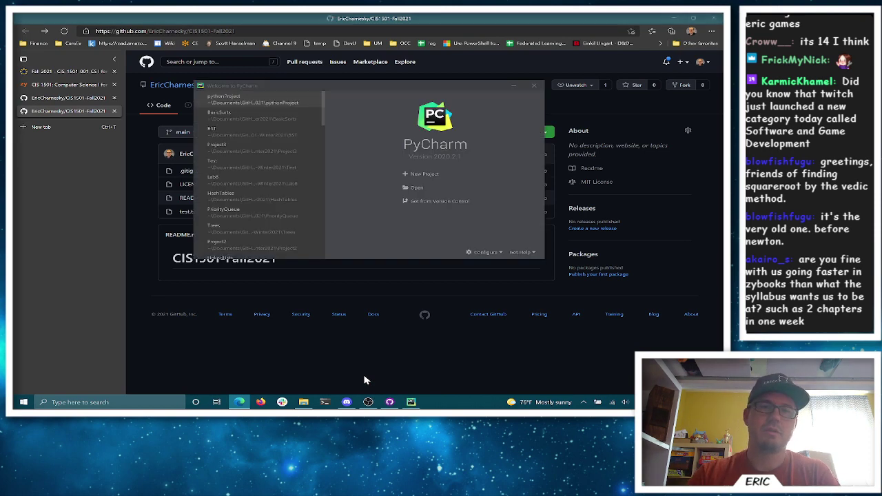
pyautogui.click(365, 380)
pyautogui.click(410, 402)
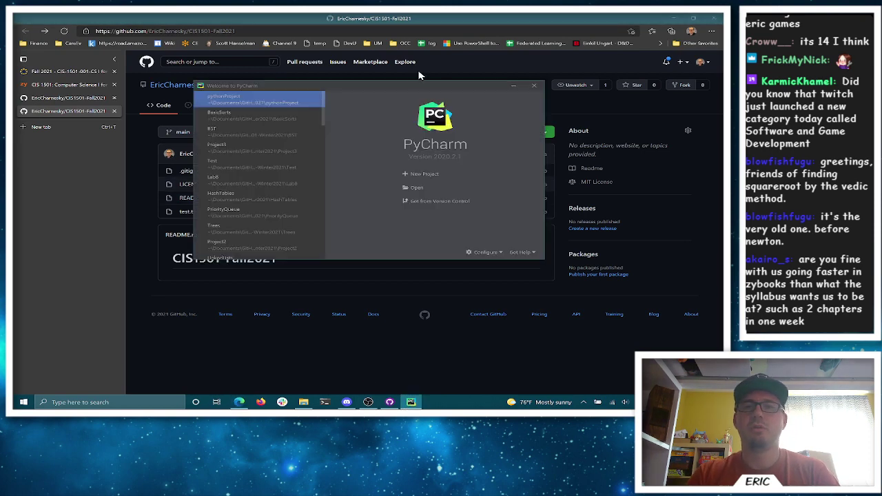
# Start a new PyCharm project and choose the CIS1501-Fall2021 folder inside Documents\GitHub as its base directory
pyautogui.click(428, 180)
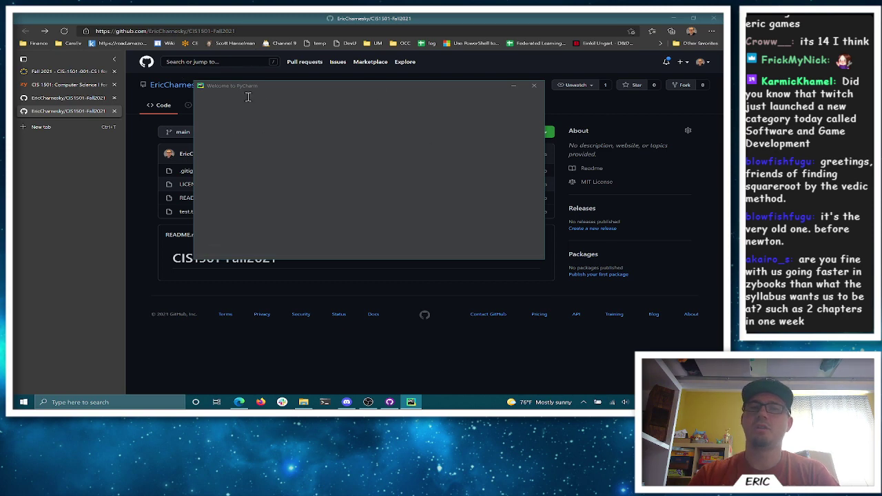
pyautogui.moveTo(422, 101); pyautogui.dragTo(310, 102)
pyautogui.press('BackSpace')
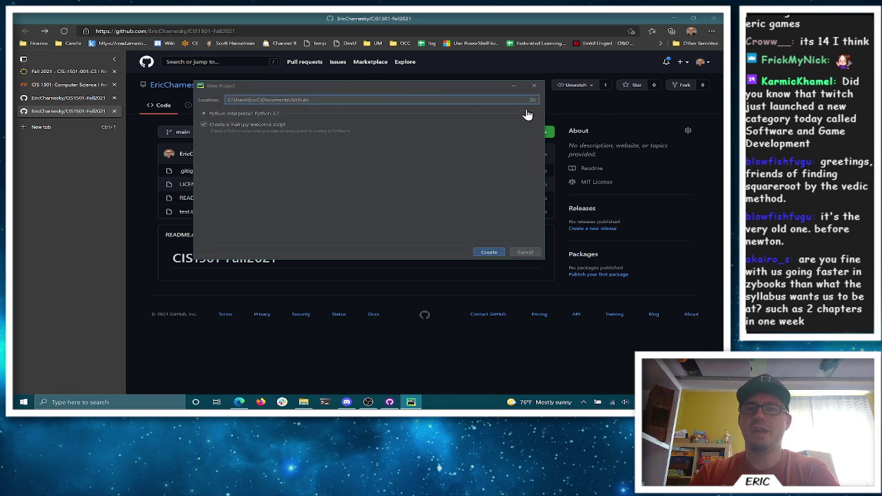
pyautogui.click(535, 105)
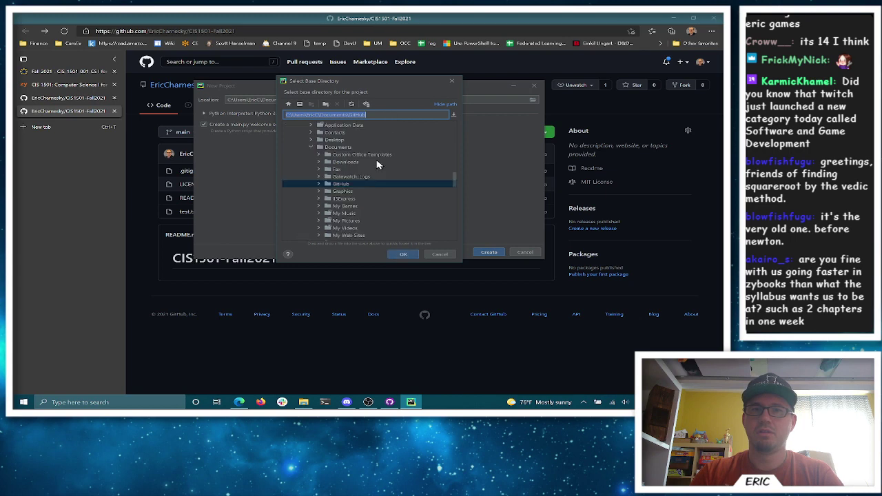
pyautogui.click(319, 184)
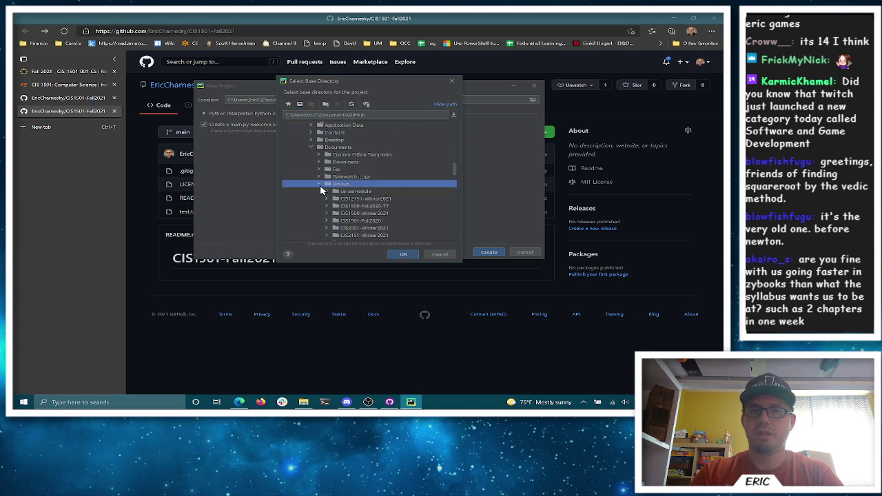
pyautogui.scroll(-1, 389, 180)
pyautogui.click(370, 205)
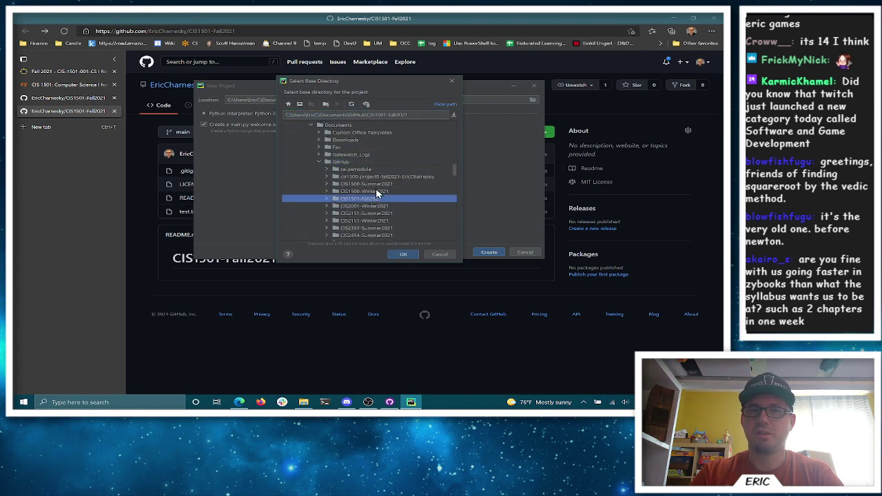
pyautogui.scroll(3, 299, 170)
pyautogui.scroll(10, 299, 170)
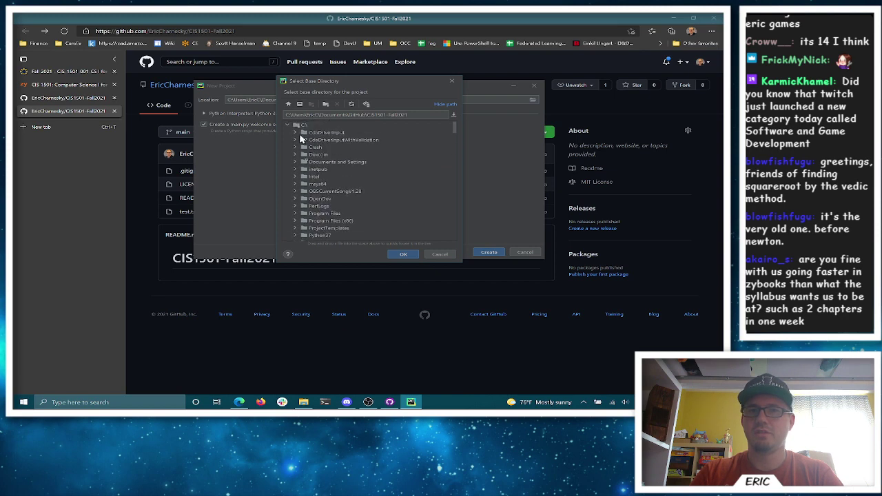
pyautogui.scroll(-2, 313, 175)
pyautogui.scroll(-5, 311, 187)
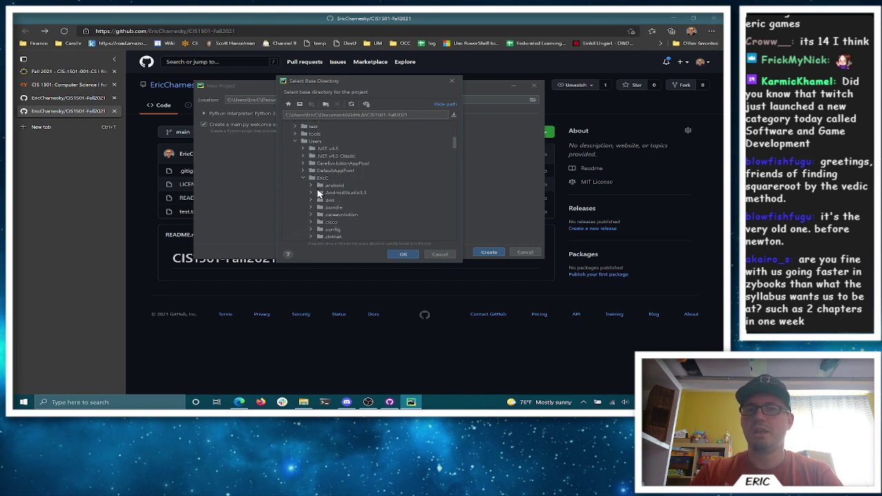
pyautogui.scroll(-10, 346, 161)
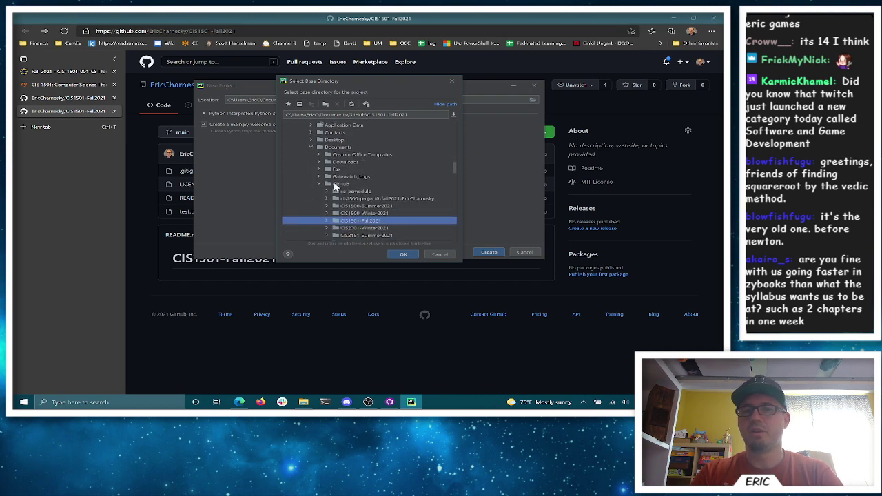
pyautogui.scroll(-3, 361, 192)
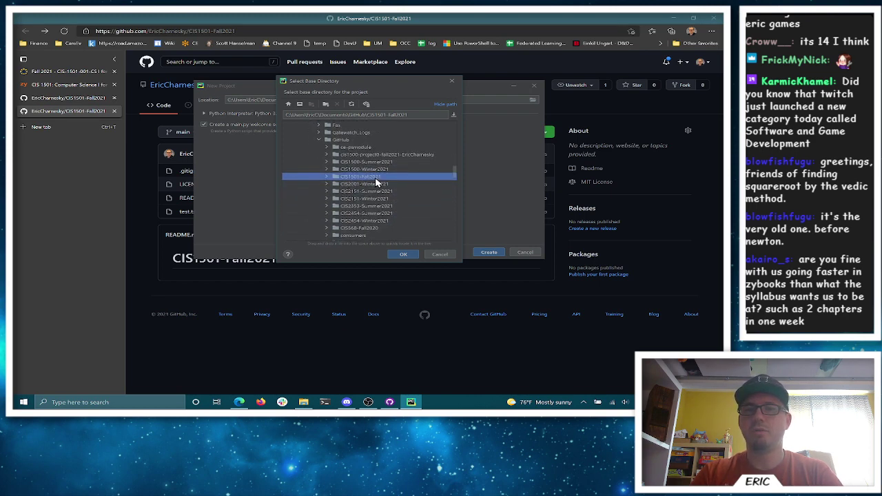
pyautogui.click(405, 255)
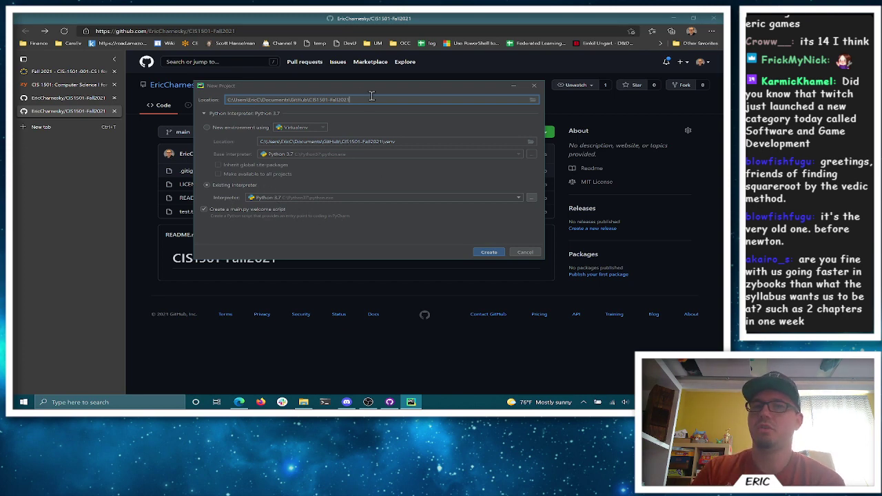
# Add \HelloWorld to the end of the project location and create the project with the main.py welcome script and existing Python 3.7 interpreter
pyautogui.moveTo(350, 100); pyautogui.dragTo(219, 103)
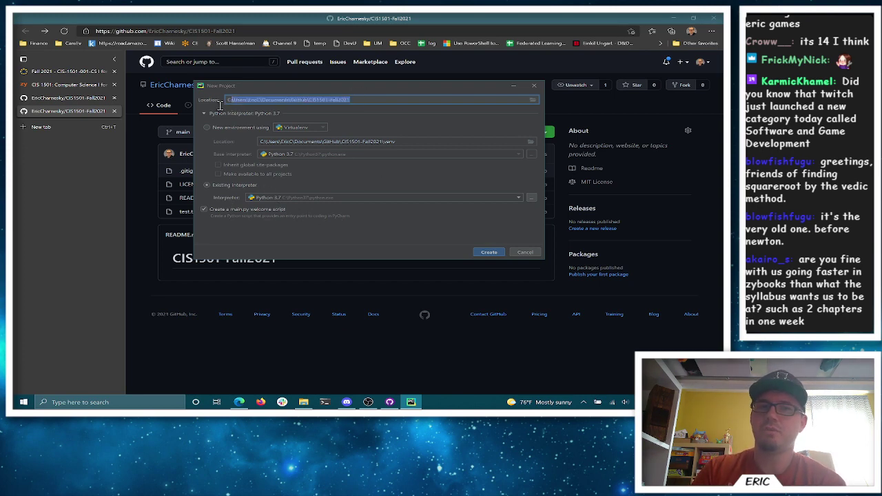
pyautogui.click(365, 98)
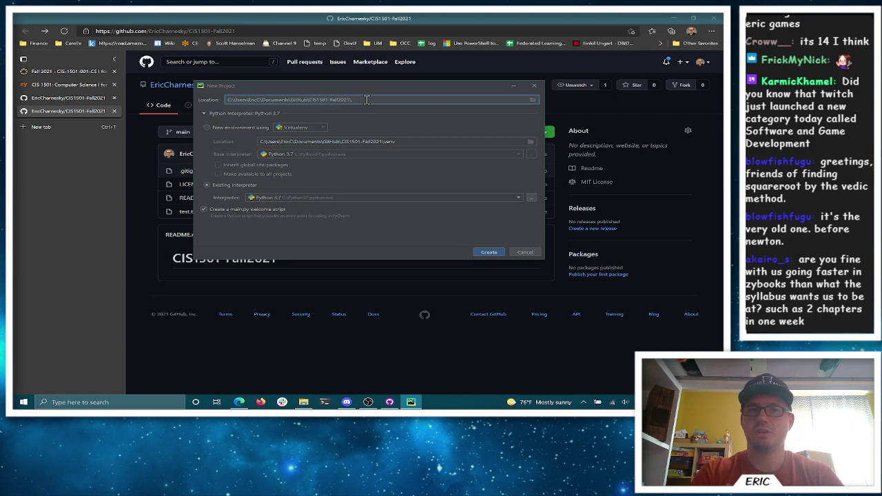
pyautogui.write('World')
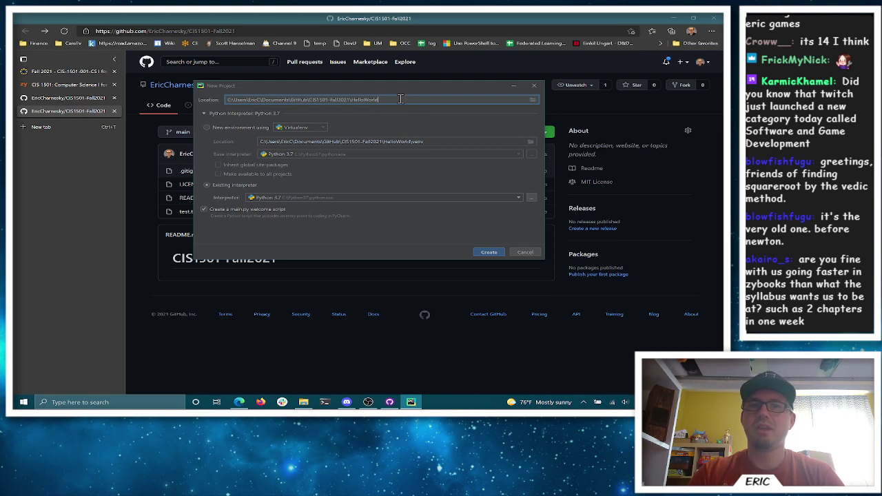
pyautogui.moveTo(401, 100); pyautogui.dragTo(347, 100)
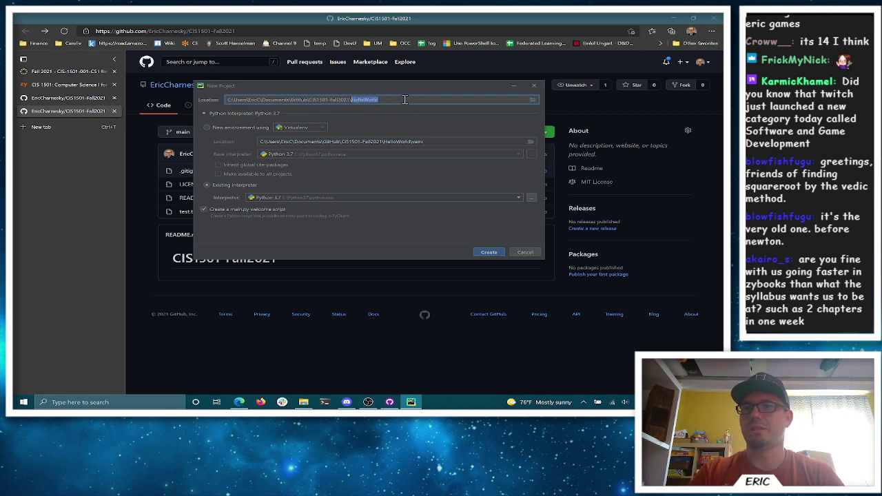
pyautogui.click(403, 99)
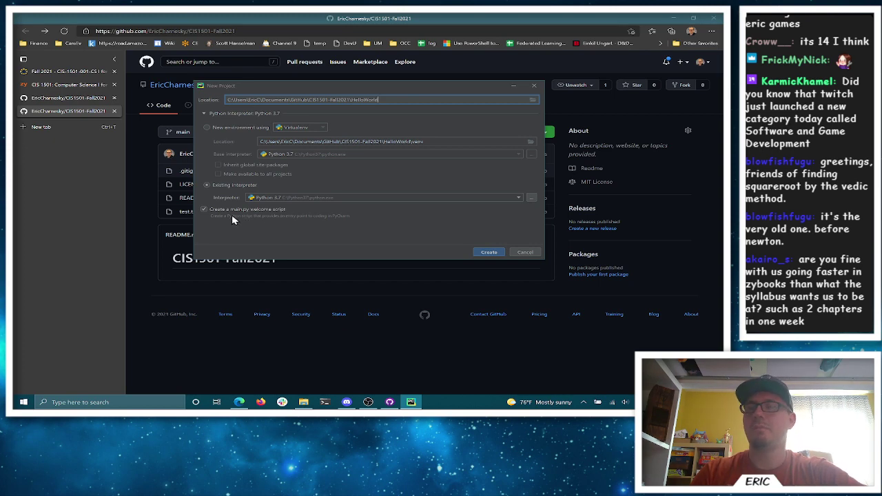
pyautogui.click(203, 209)
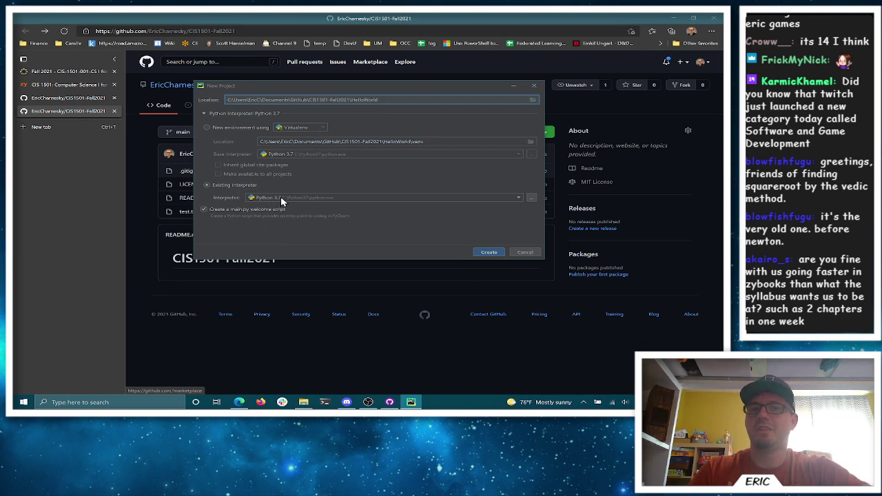
pyautogui.click(488, 253)
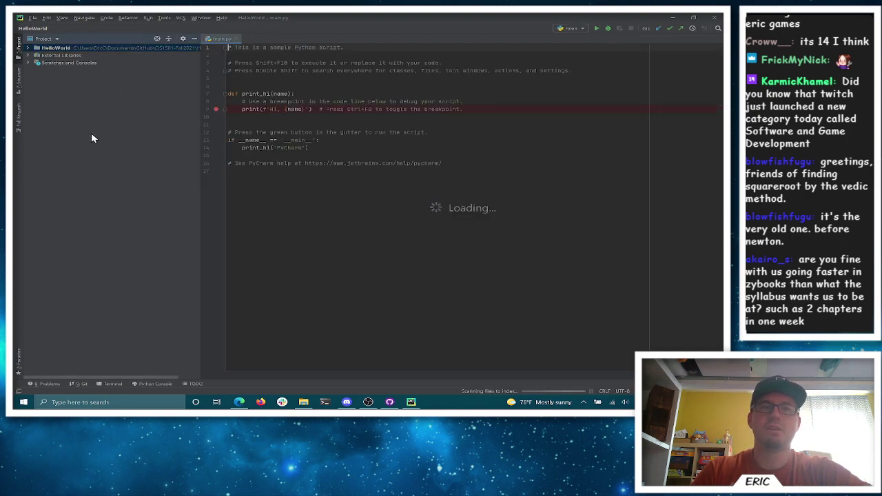
# Switch to GitHub Desktop, review the new workspace.xml and main.py, and commit both to main with the summary "Hello World project created"
pyautogui.click(390, 402)
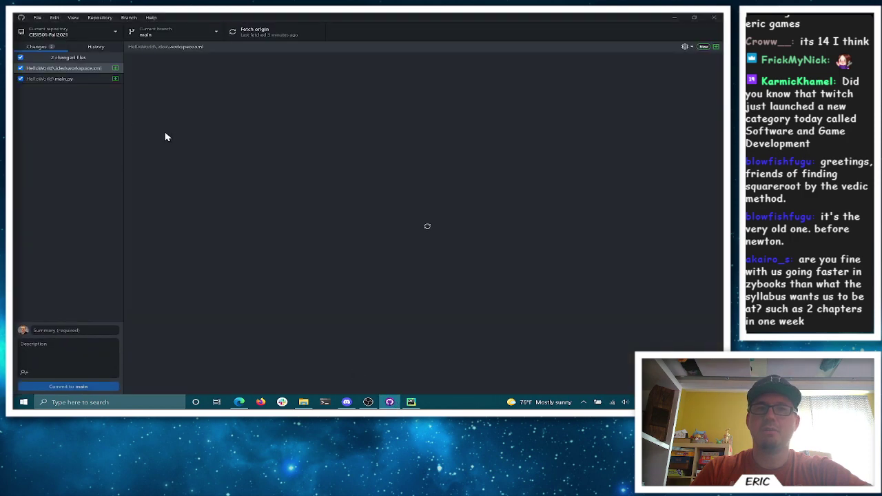
pyautogui.click(51, 80)
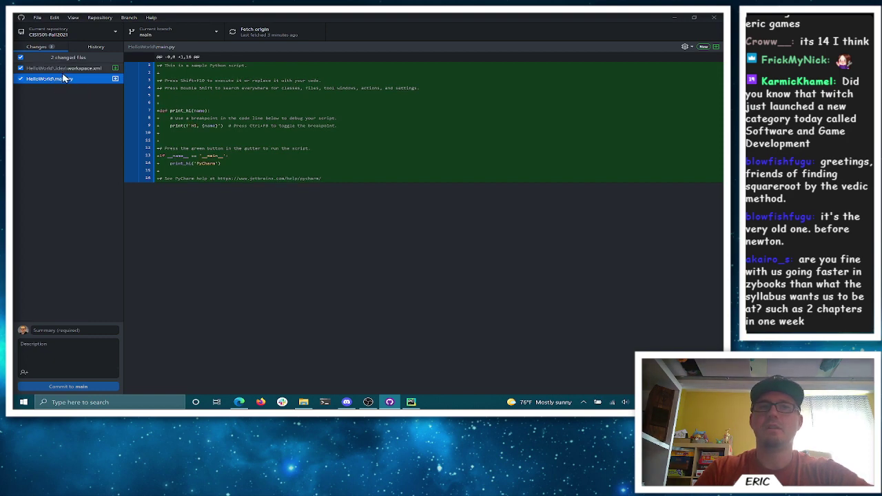
pyautogui.click(63, 70)
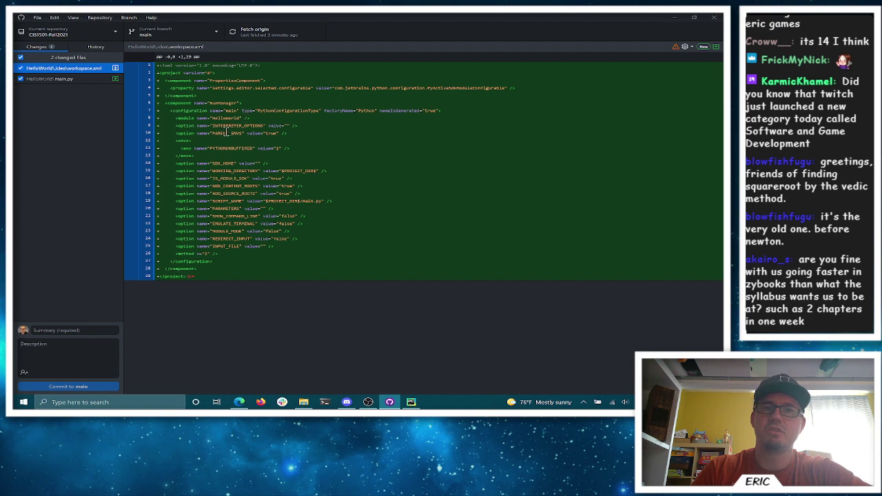
pyautogui.click(62, 79)
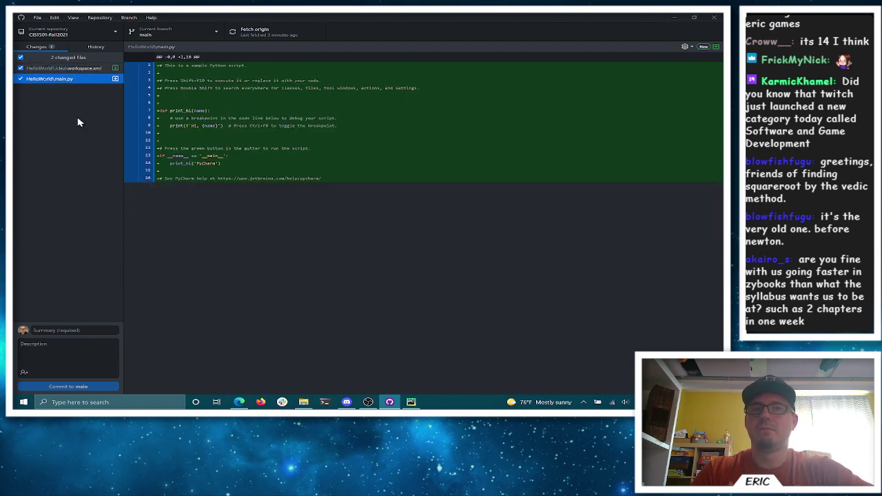
pyautogui.click(72, 330)
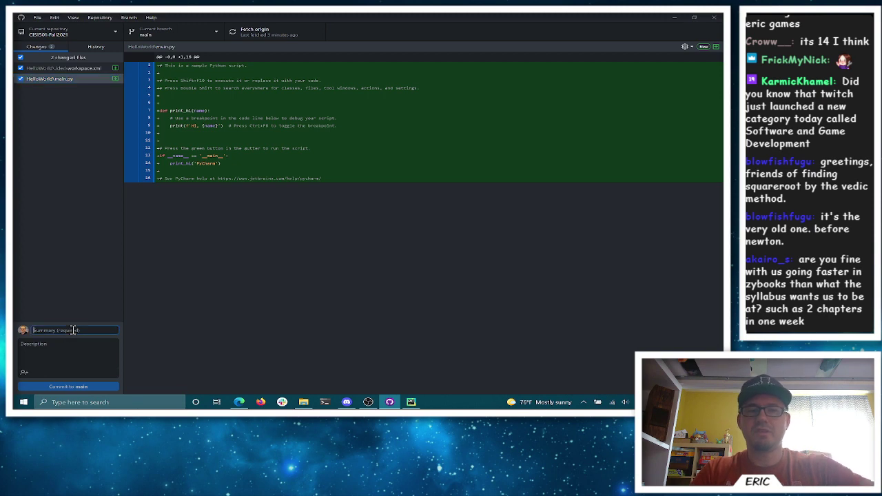
pyautogui.write('Hello World project')
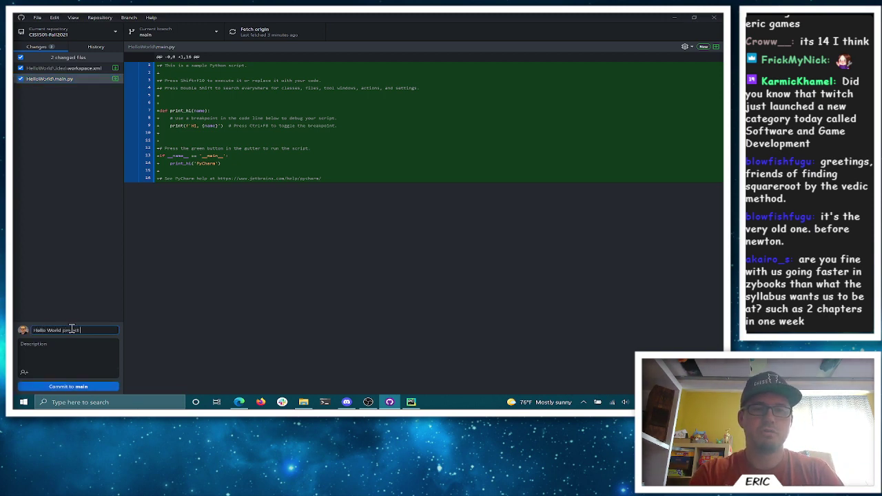
pyautogui.write(' created')
pyautogui.click(82, 387)
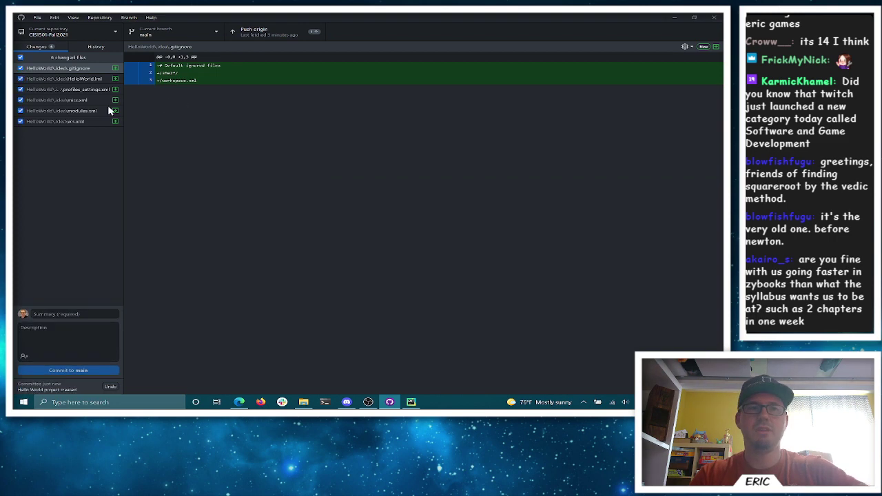
# Commit the remaining HelloWorld .idea files to main with the summary "more idea files" and push the commits to origin
pyautogui.click(412, 402)
pyautogui.click(412, 402)
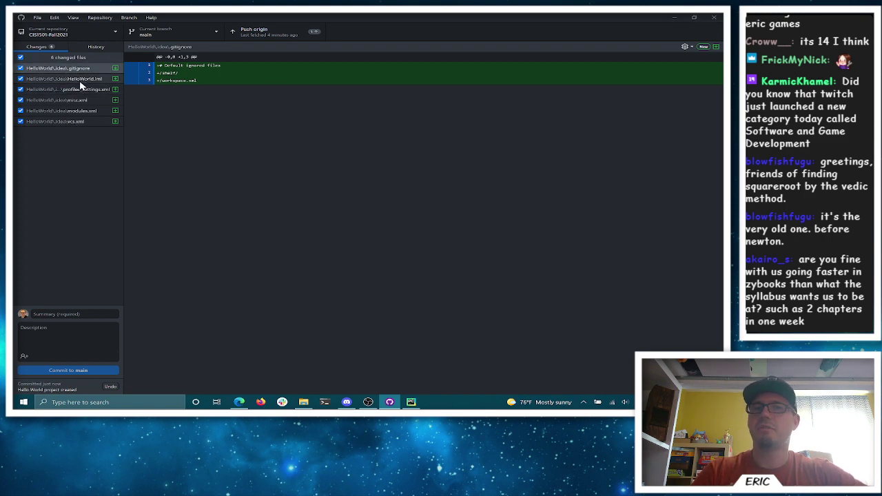
pyautogui.click(73, 313)
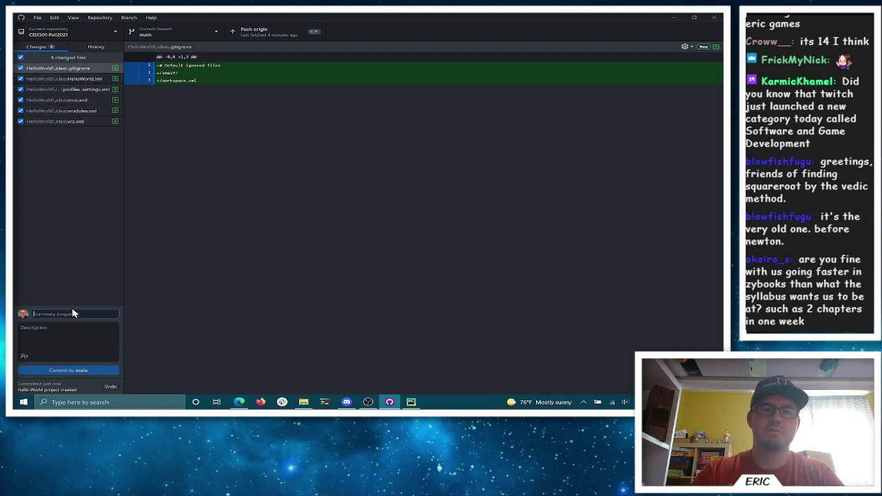
pyautogui.write('more pi')
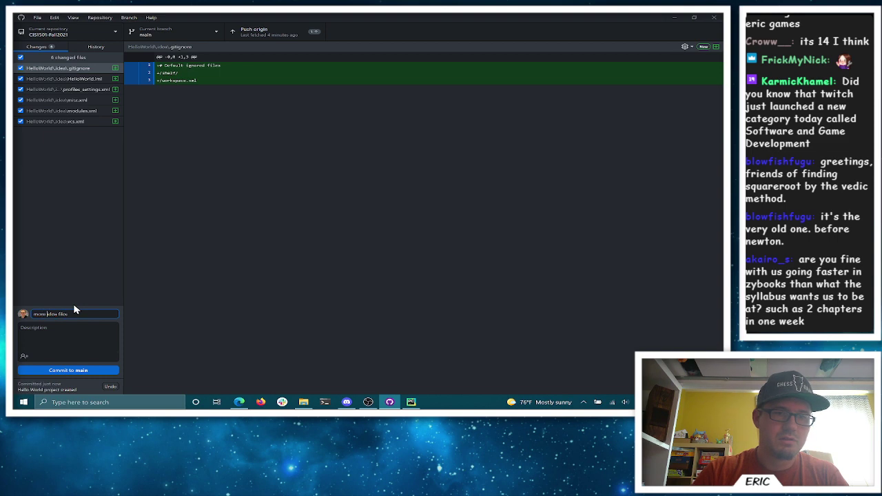
pyautogui.click(76, 372)
pyautogui.click(81, 370)
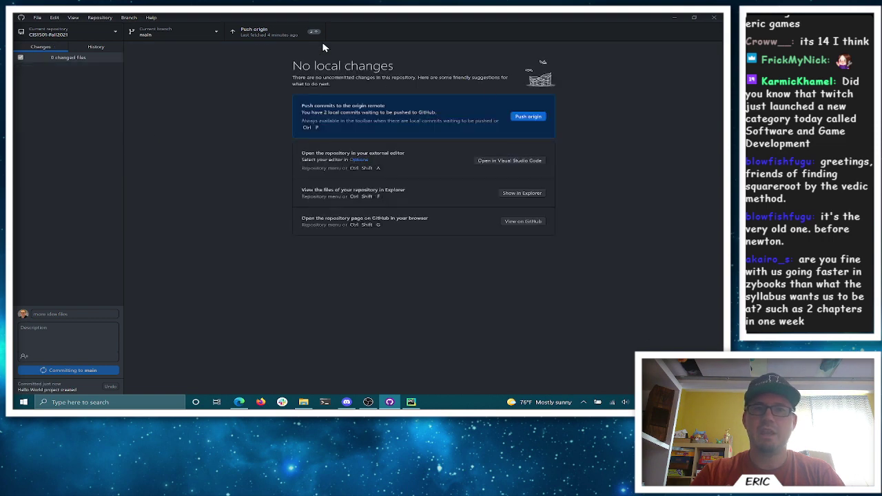
pyautogui.click(530, 119)
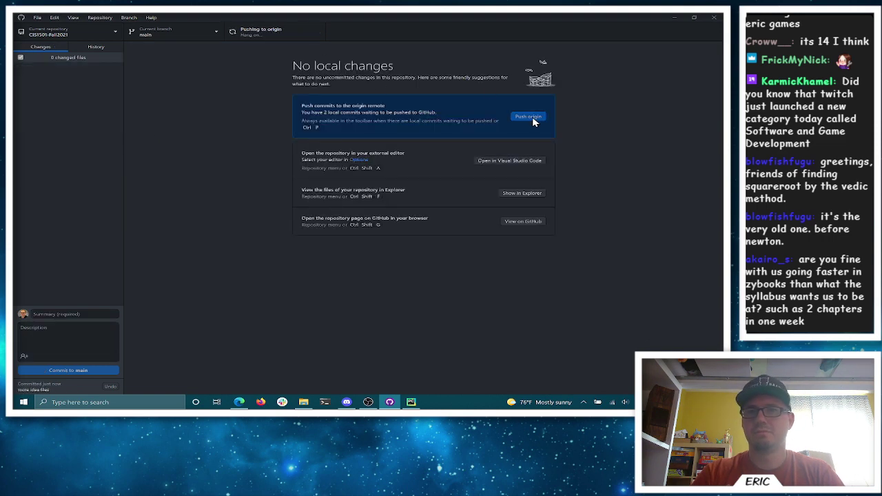
# Switch to the browser, refresh the CIS1501-Fall2021 repository page and examine main.py in the HelloWorld folder
pyautogui.click(239, 401)
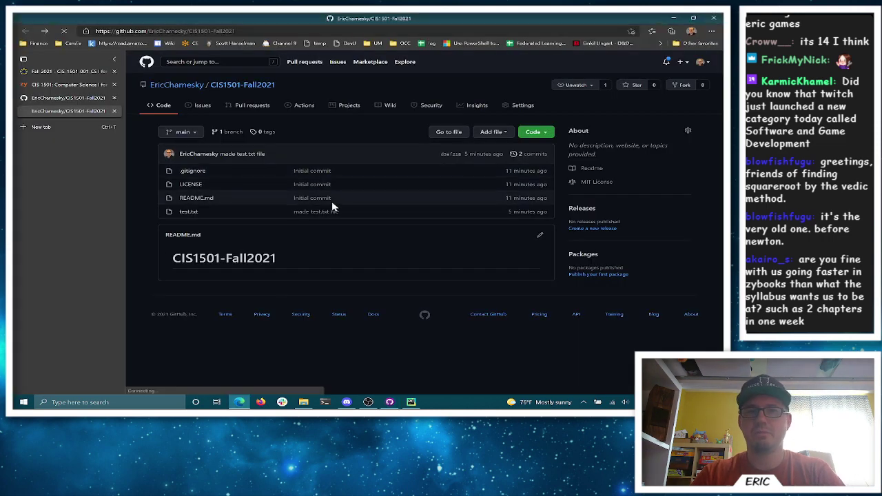
pyautogui.press('F5')
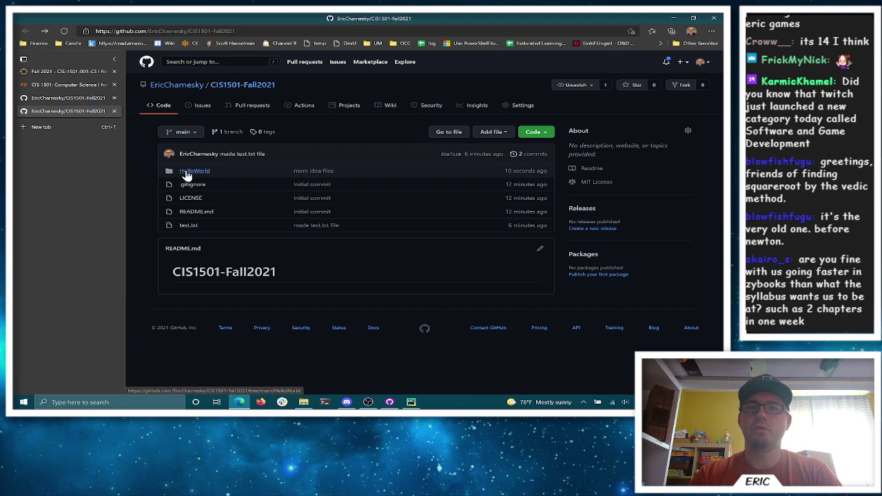
pyautogui.click(187, 173)
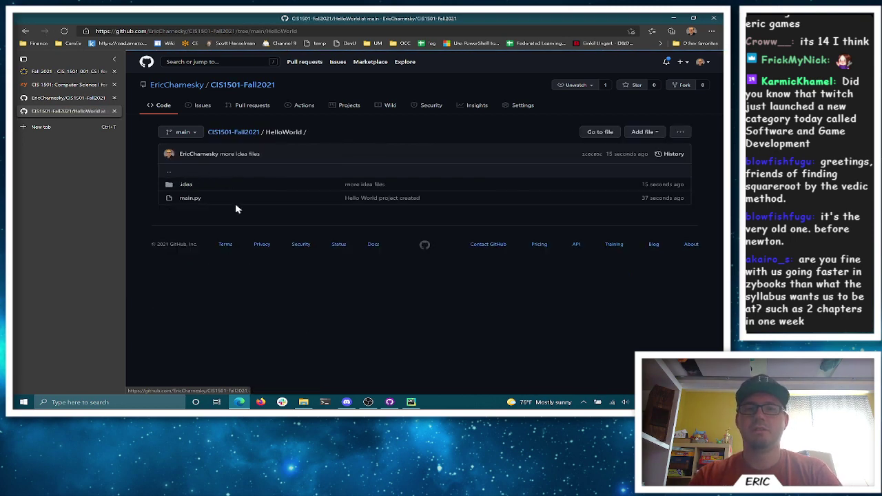
pyautogui.click(196, 201)
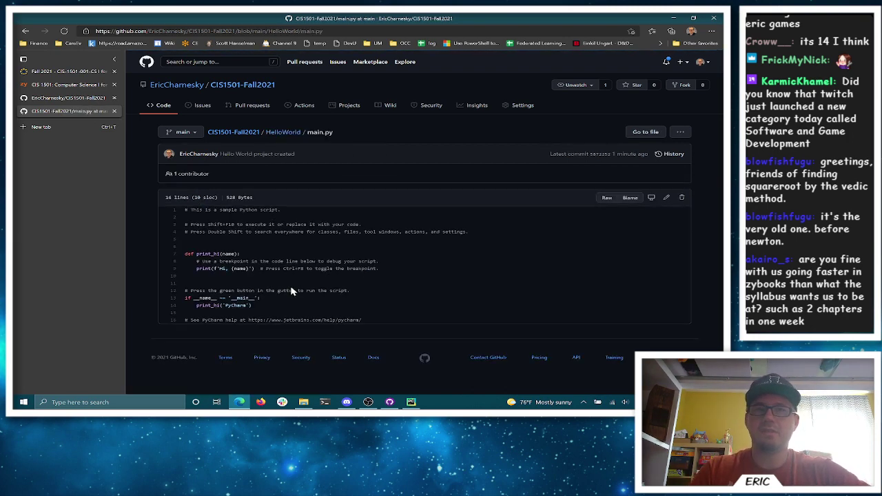
pyautogui.hotkey('ctrl', '+')
pyautogui.hotkey('ctrl', '+')
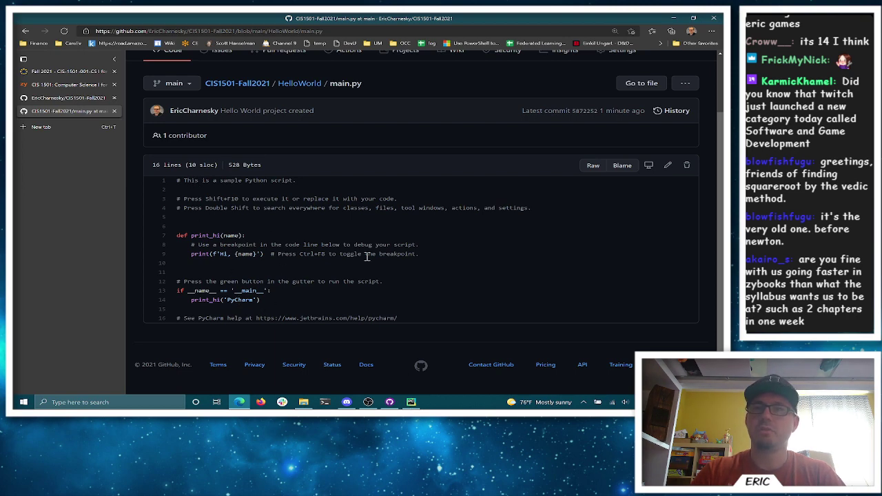
pyautogui.hotkey('ctrl', '0')
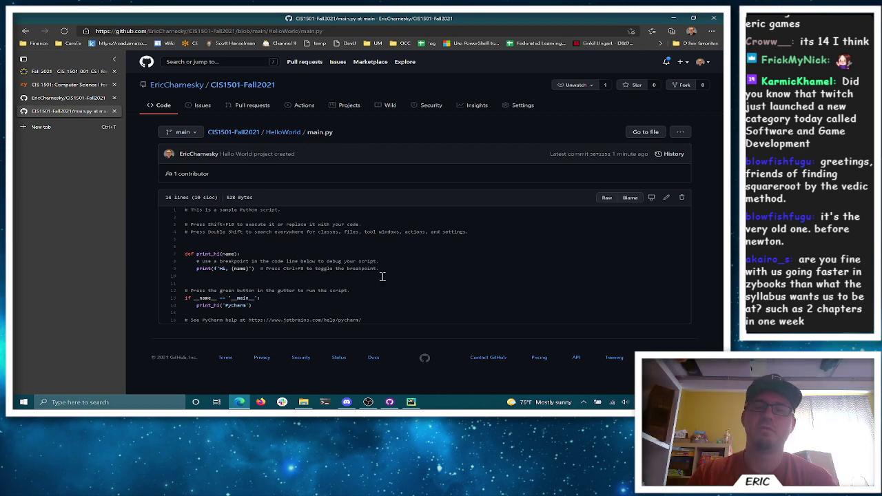
# Switch to PyCharm, enlarge the editor text of main.py and narrow the project pane to give the code more room
pyautogui.click(410, 402)
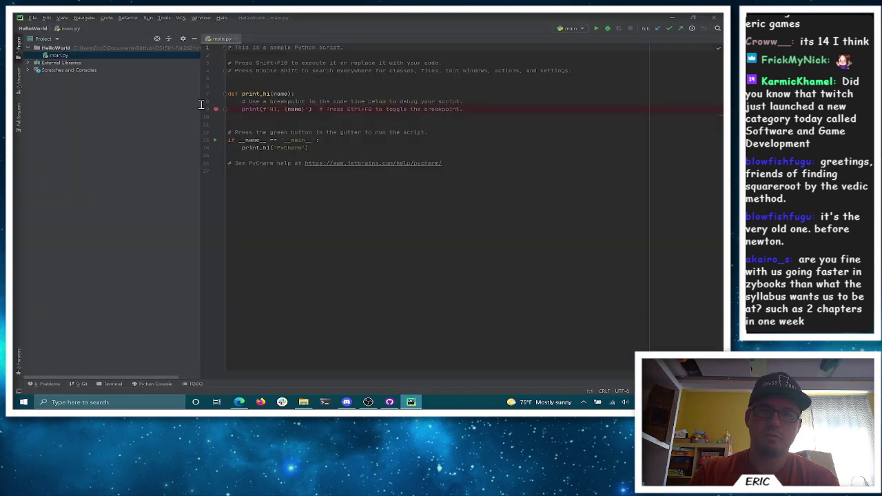
pyautogui.click(270, 85)
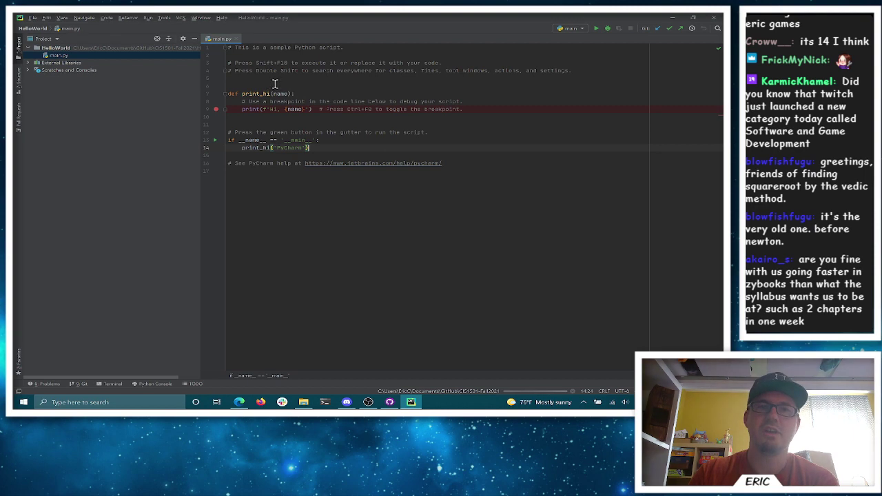
pyautogui.scroll(5, 327, 118)
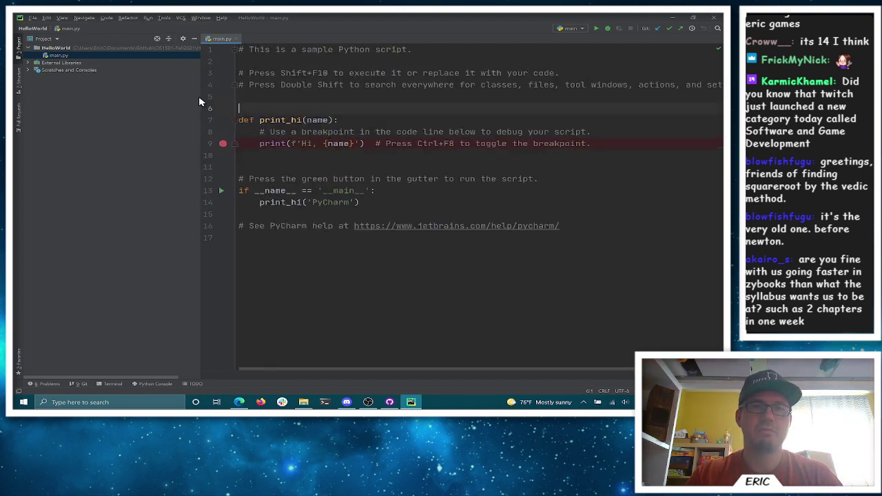
pyautogui.moveTo(199, 95); pyautogui.dragTo(114, 131)
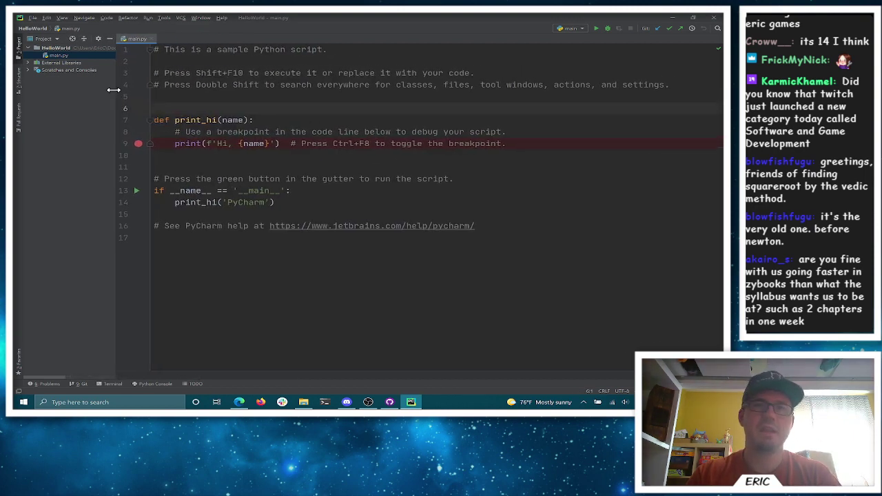
pyautogui.scroll(3, 346, 102)
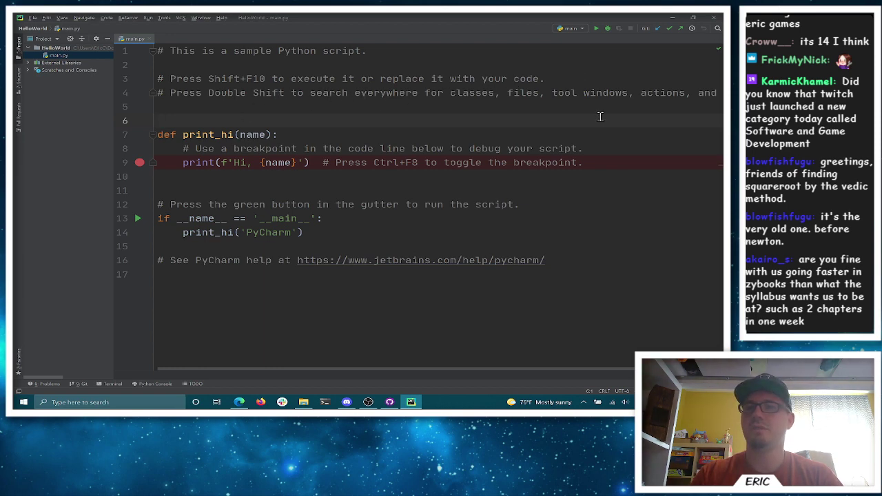
# Replace the entire sample script in main.py with the single line print('Hello World!')
pyautogui.moveTo(172, 107); pyautogui.dragTo(90, 40)
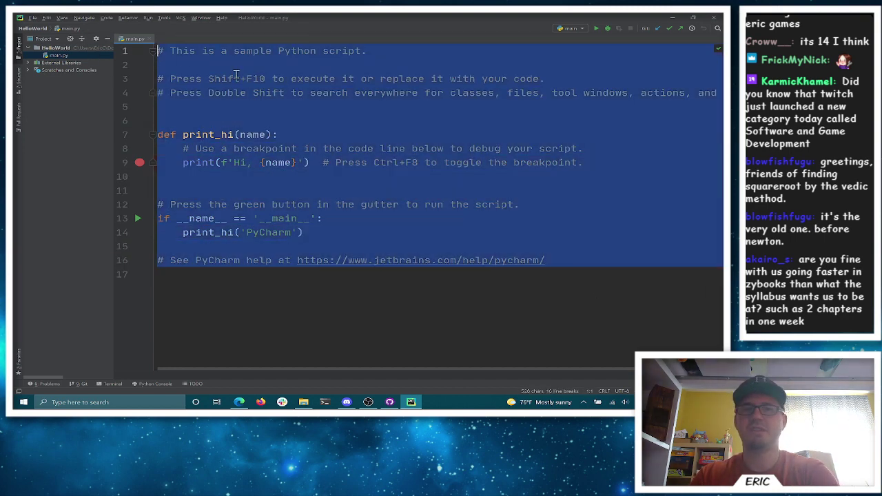
pyautogui.press('BackSpace')
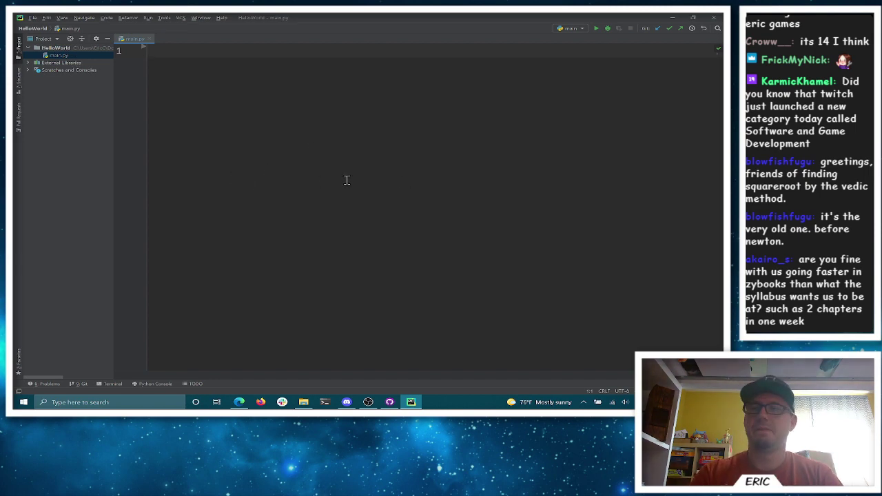
pyautogui.write('print')
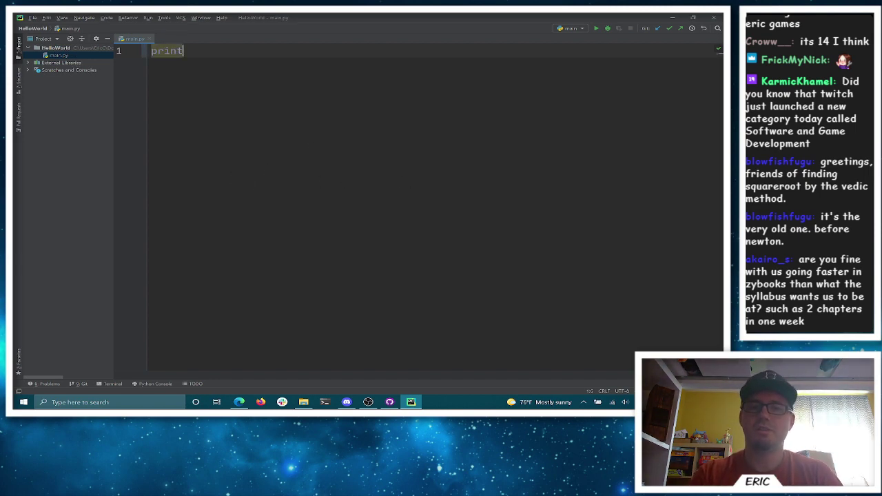
pyautogui.write('(')
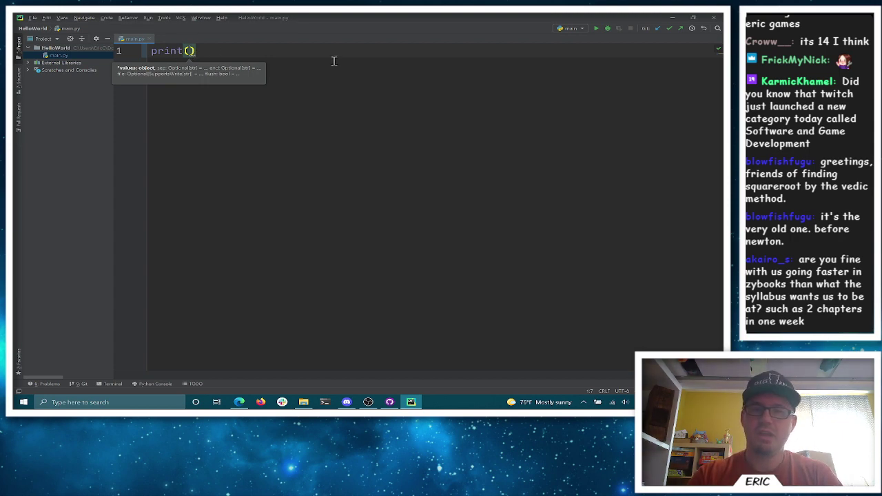
pyautogui.write("'")
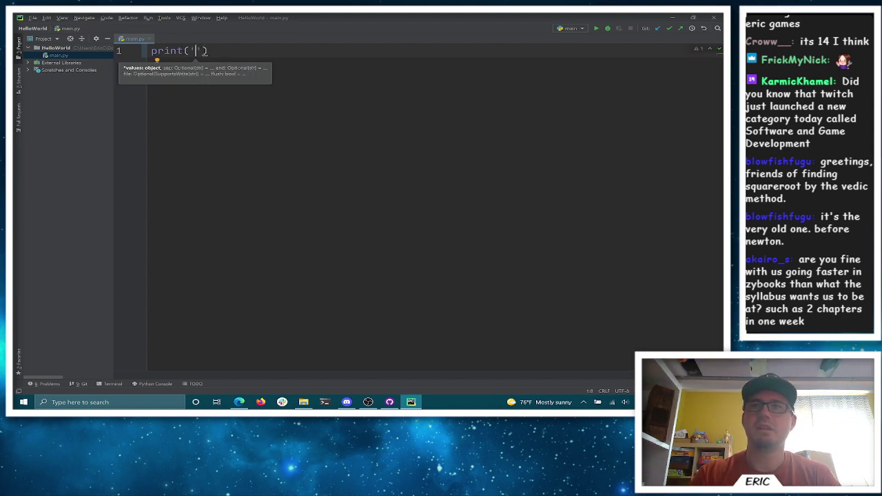
pyautogui.press('BackSpace')
pyautogui.write('"')
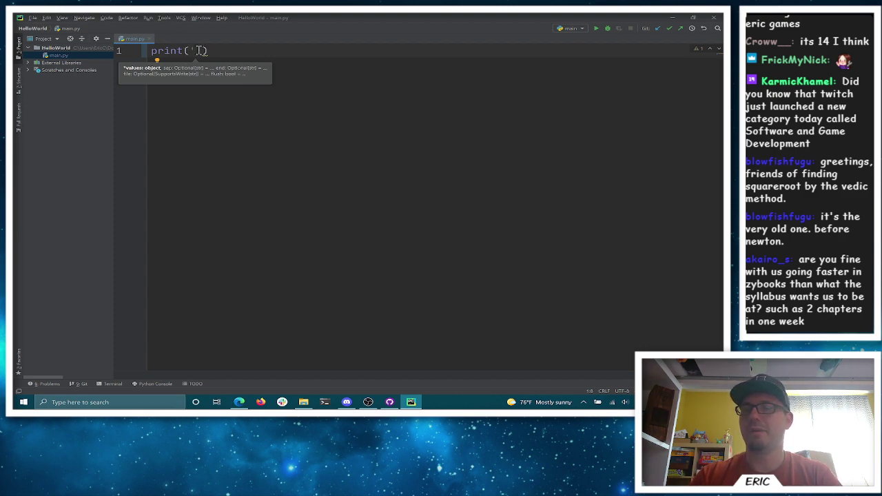
pyautogui.write('Hel')
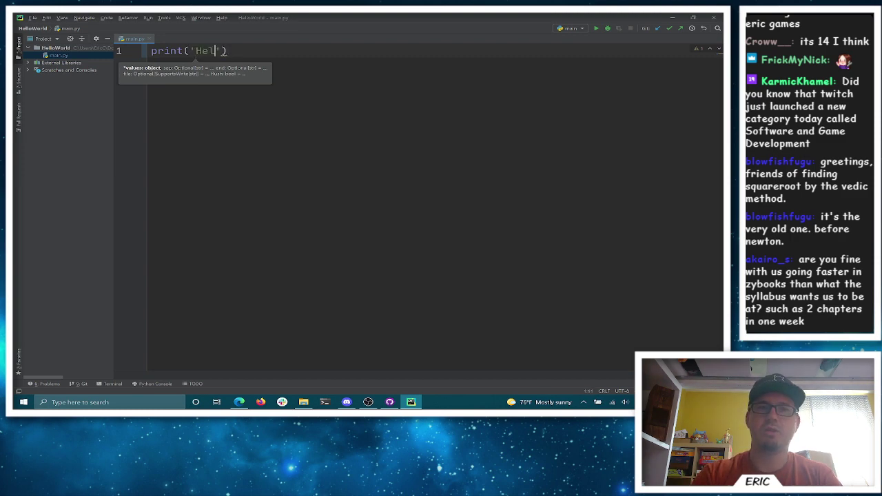
pyautogui.write('lo World!')
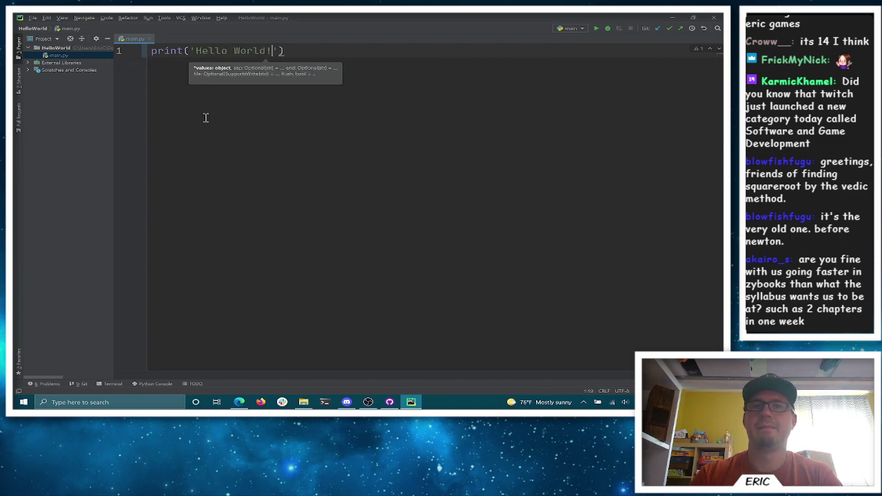
pyautogui.press('End')
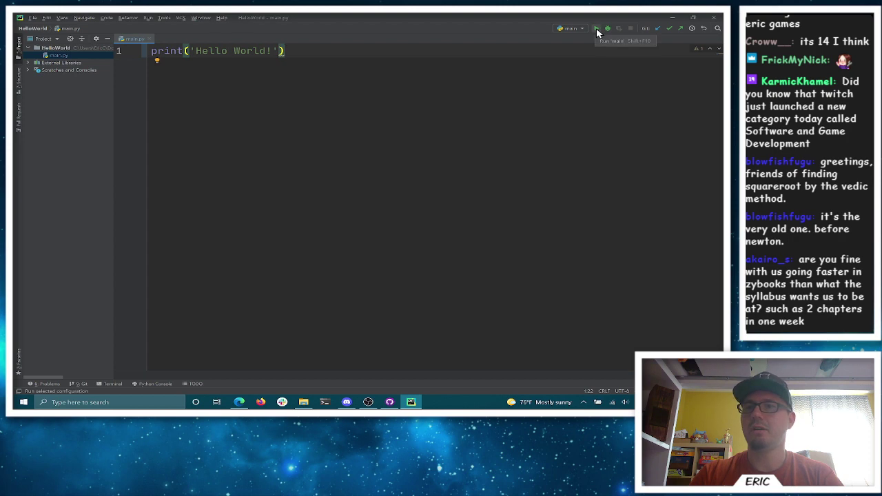
pyautogui.rightClick(365, 112)
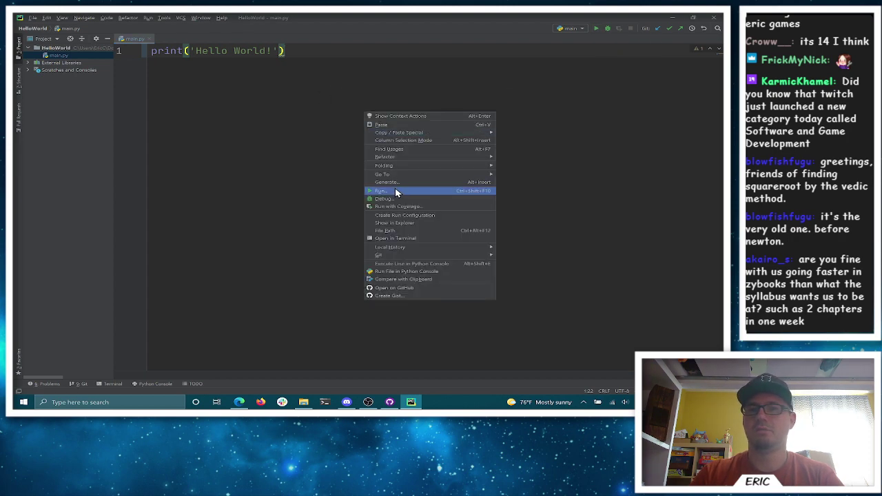
pyautogui.click(338, 166)
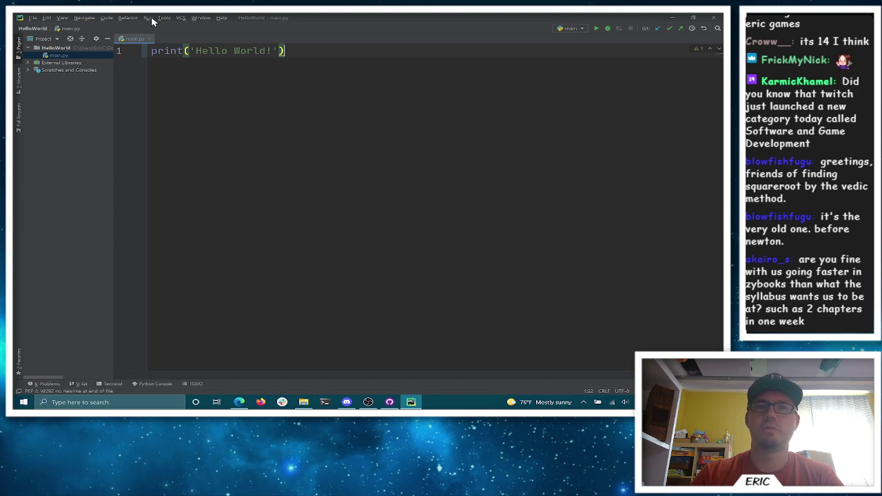
pyautogui.click(151, 19)
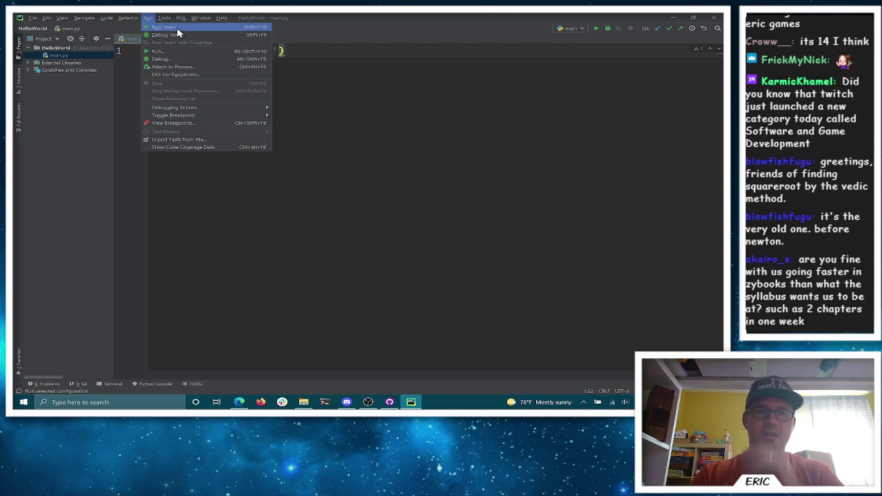
pyautogui.click(416, 98)
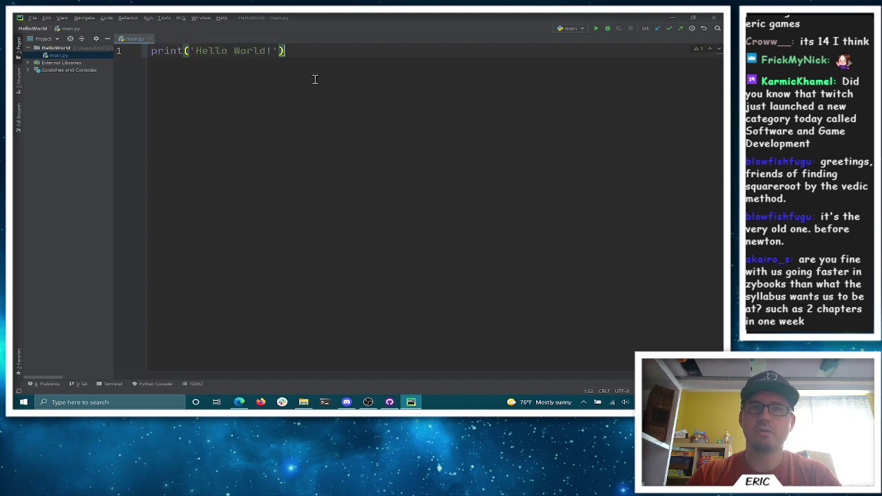
# Run main.py, make the run output area taller and enlarge its text
pyautogui.rightClick(320, 77)
pyautogui.click(360, 157)
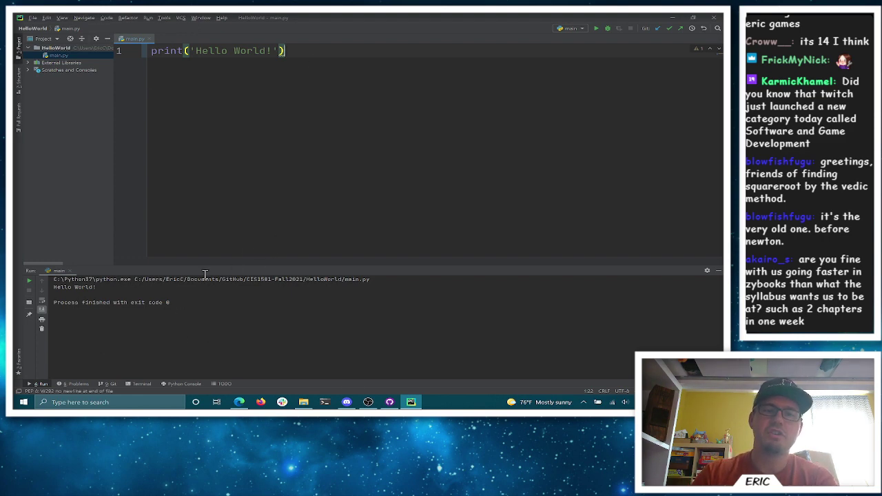
pyautogui.moveTo(207, 264); pyautogui.dragTo(208, 180)
pyautogui.click(212, 255)
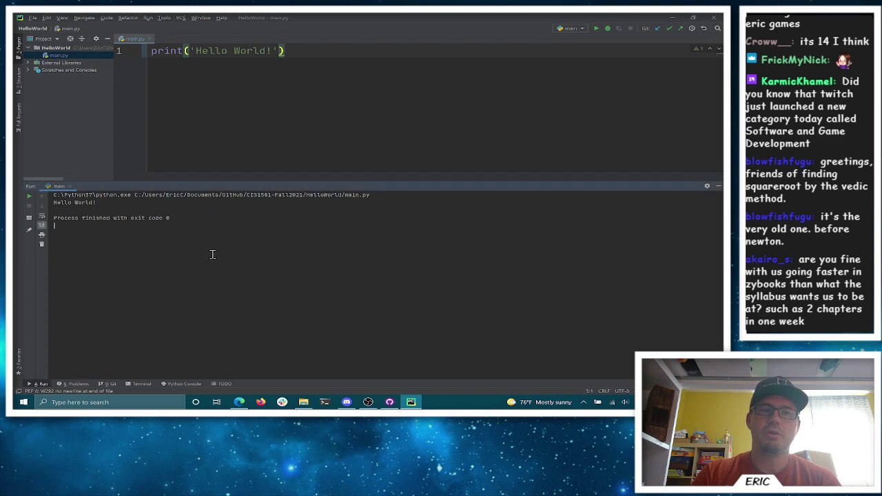
pyautogui.keyDown('ctrl'); pyautogui.scroll(3, 212, 254); pyautogui.keyUp('ctrl')
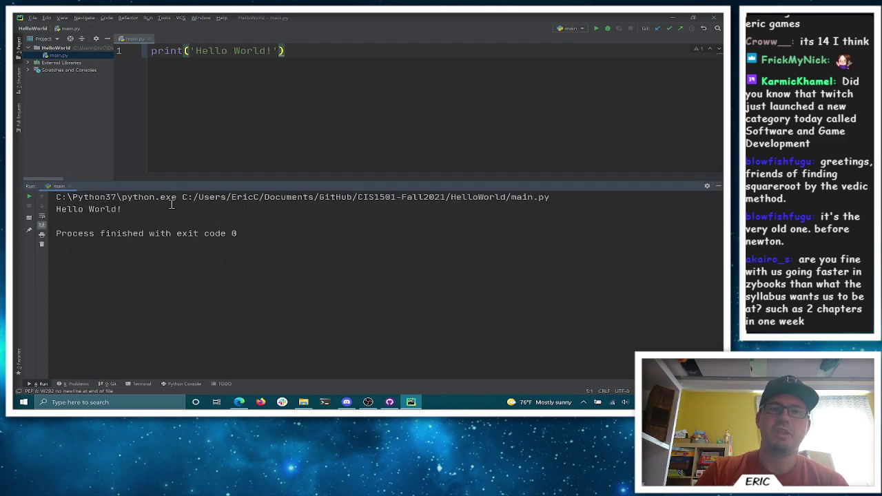
# Examine the run output's interpreter path, script path and printed line, and compare it with the print statement in main.py
pyautogui.moveTo(179, 197); pyautogui.dragTo(53, 201)
pyautogui.click(209, 217)
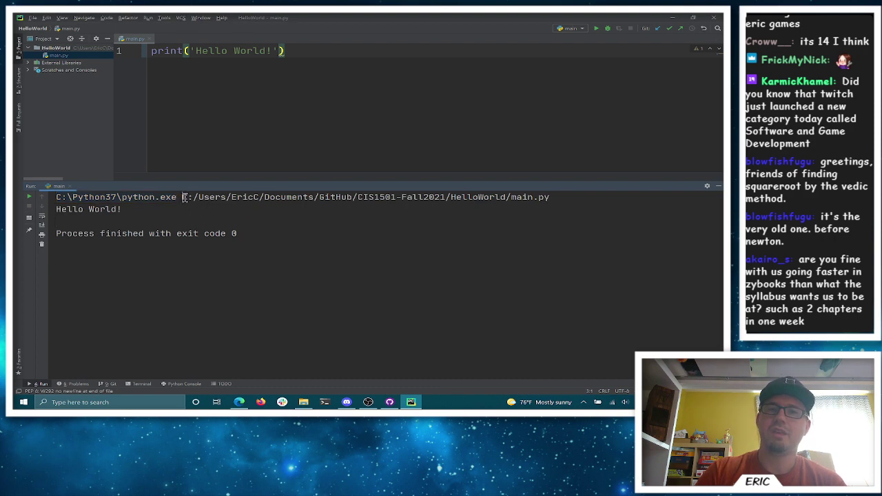
pyautogui.moveTo(184, 197); pyautogui.dragTo(590, 213)
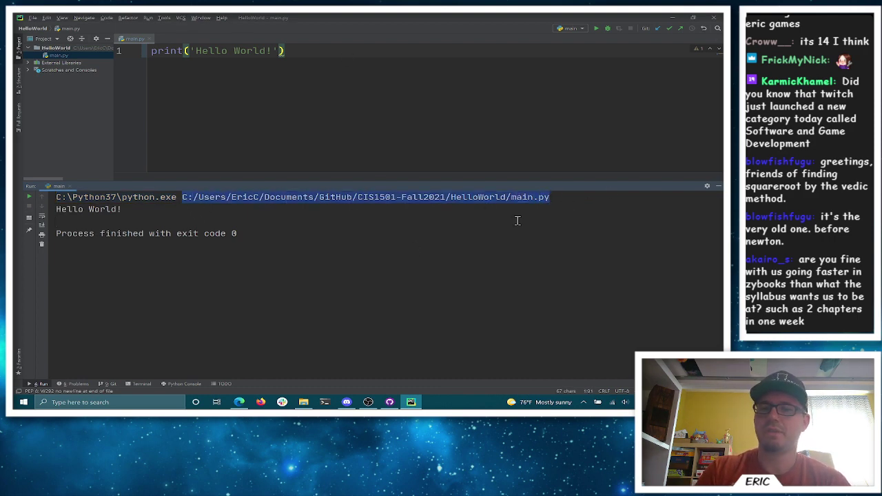
pyautogui.click(549, 218)
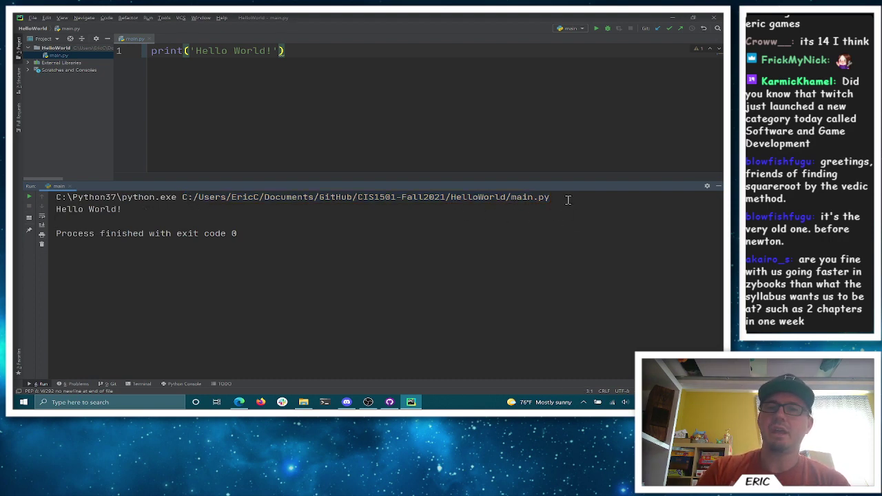
pyautogui.moveTo(566, 200); pyautogui.dragTo(182, 197)
pyautogui.moveTo(78, 192); pyautogui.dragTo(32, 188)
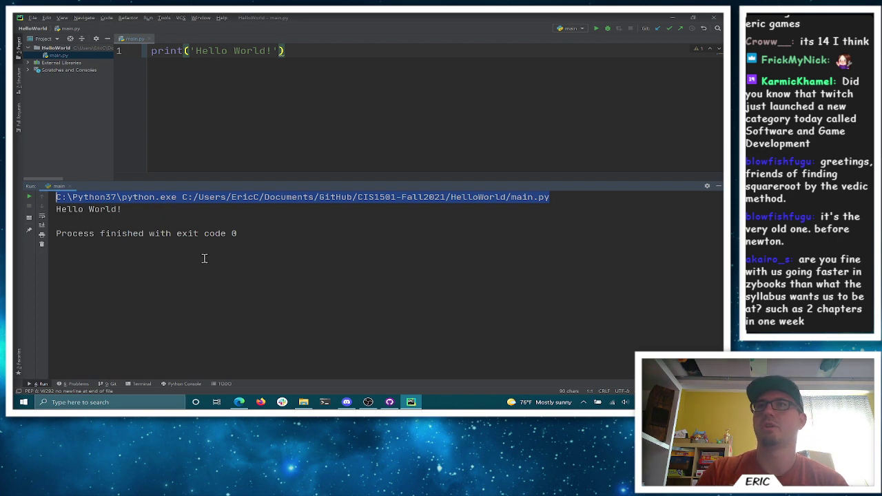
pyautogui.click(195, 219)
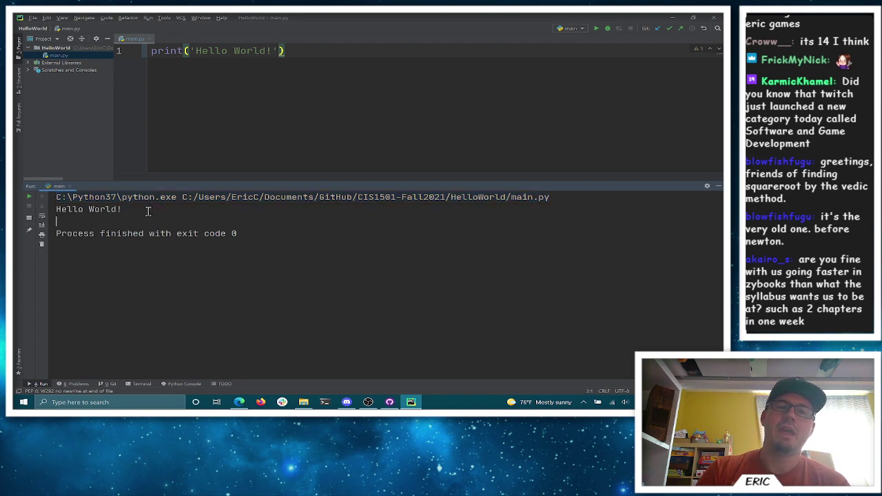
pyautogui.moveTo(148, 208); pyautogui.dragTo(56, 209)
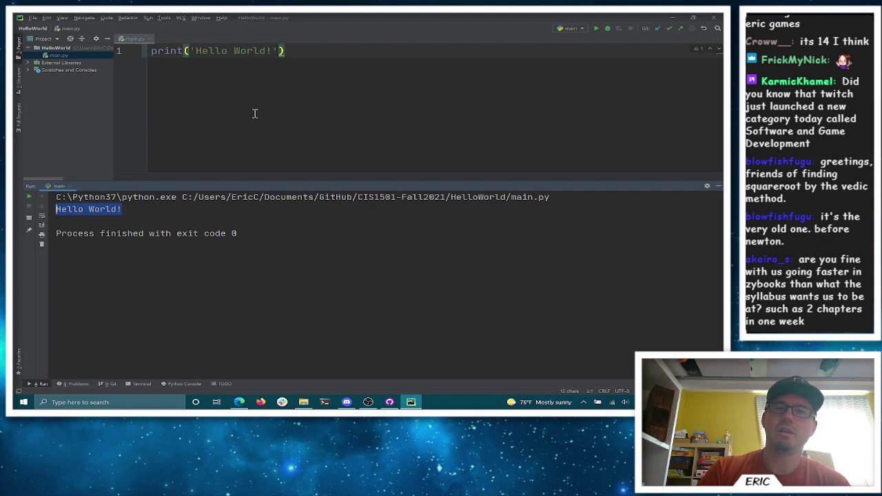
pyautogui.moveTo(146, 201); pyautogui.dragTo(55, 204)
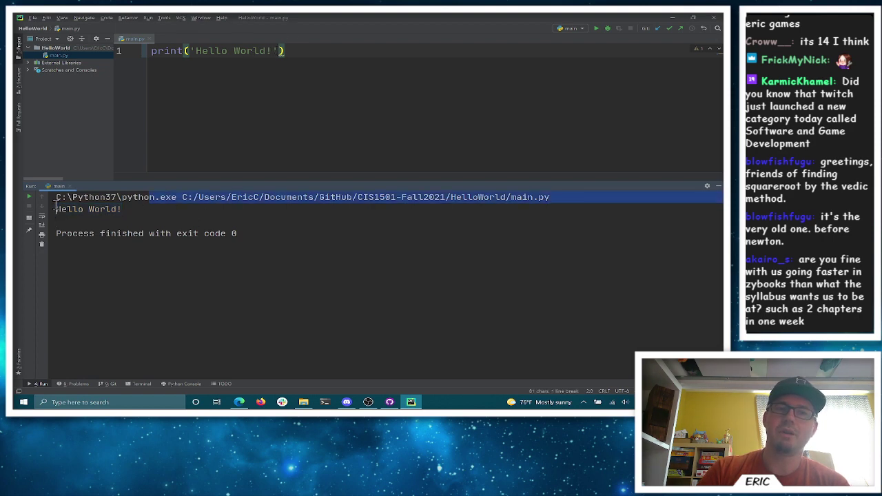
pyautogui.moveTo(321, 50); pyautogui.dragTo(138, 51)
# Duplicate the print line in main.py and change the copy to print('Hello Computer, Happy Thursday!')
pyautogui.click(322, 46)
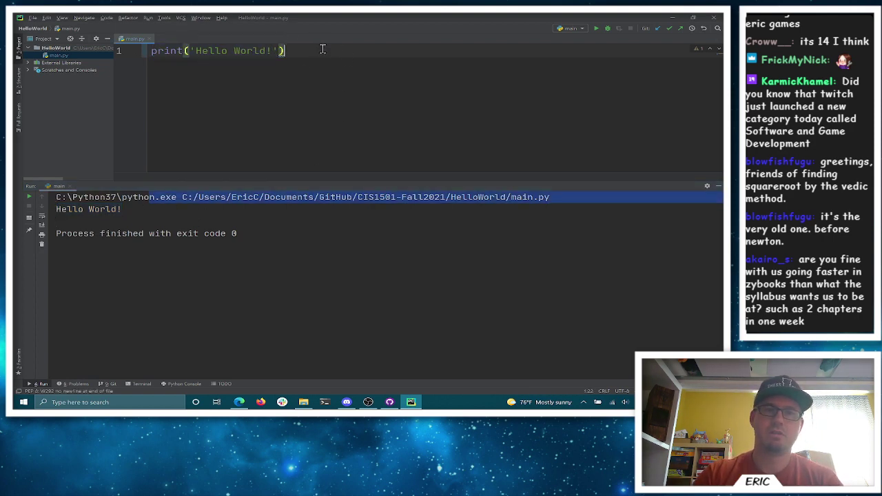
pyautogui.hotkey('ctrl', 'd')
pyautogui.doubleClick(242, 63)
pyautogui.write('Computer, Hapy')
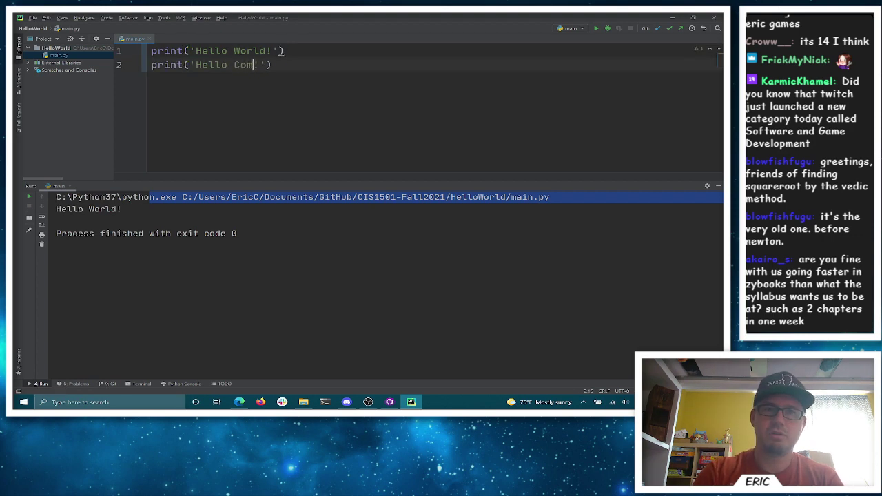
pyautogui.press('BackSpace')
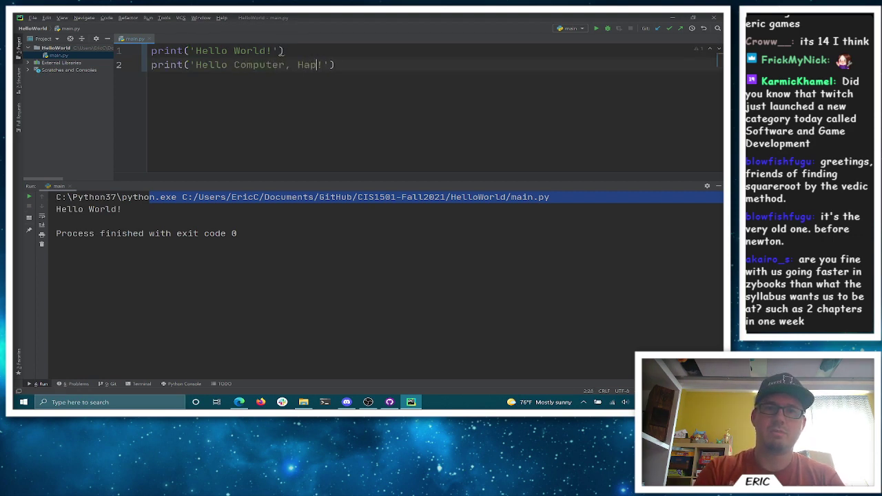
pyautogui.write('py Thursday')
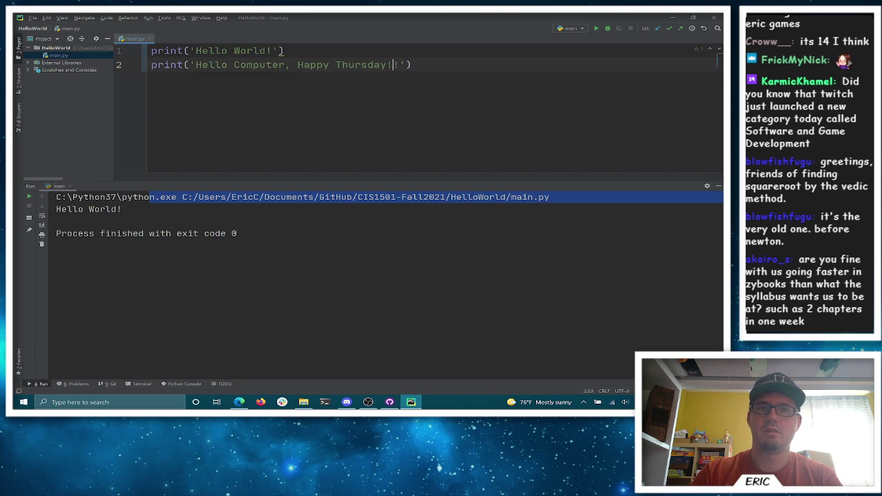
# Run the two-line main.py, enlarge the output text and examine the printed lines
pyautogui.click(321, 87)
pyautogui.rightClick(321, 87)
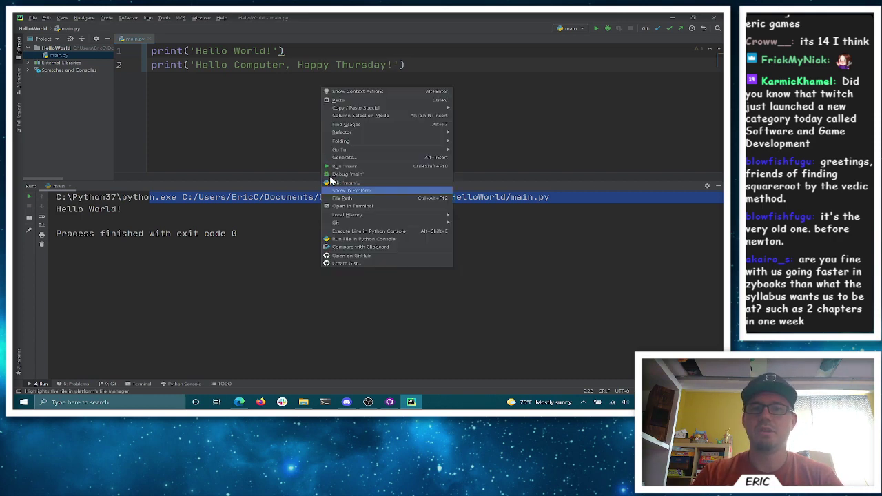
pyautogui.click(345, 171)
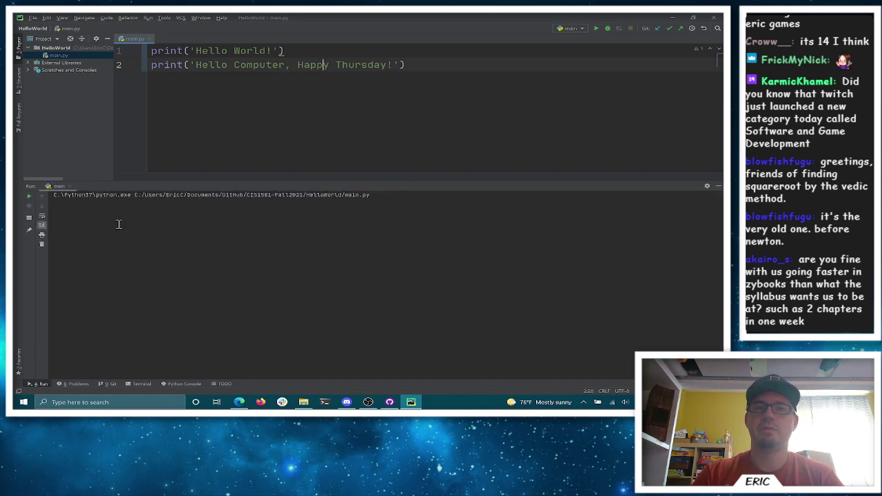
pyautogui.scroll(3, 172, 213)
pyautogui.scroll(2, 172, 212)
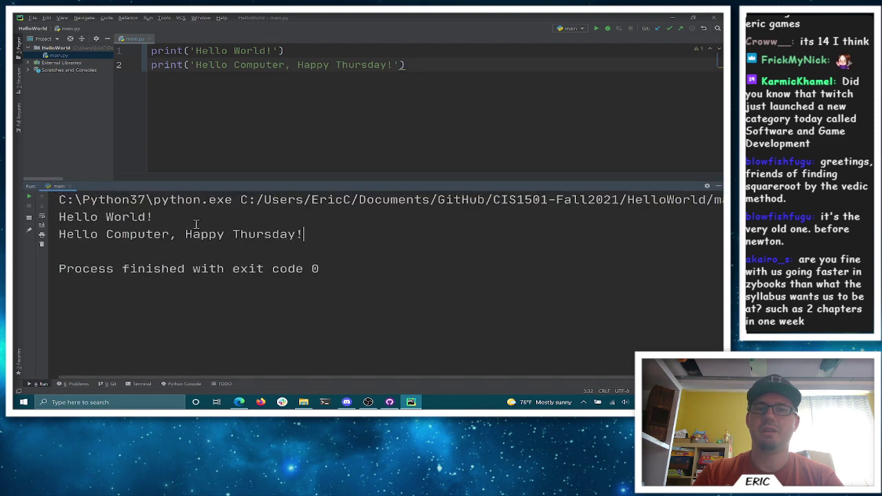
pyautogui.moveTo(322, 234); pyautogui.dragTo(20, 210)
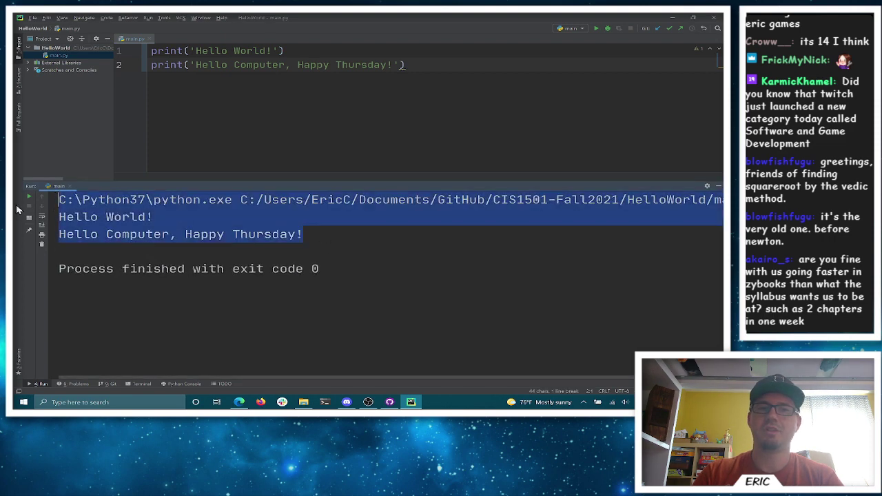
# Add a third line to main.py reading print('Hello human, nice to meet you!')
pyautogui.click(444, 67)
pyautogui.press('Return')
pyautogui.write('print(')
pyautogui.write("'Hello human")
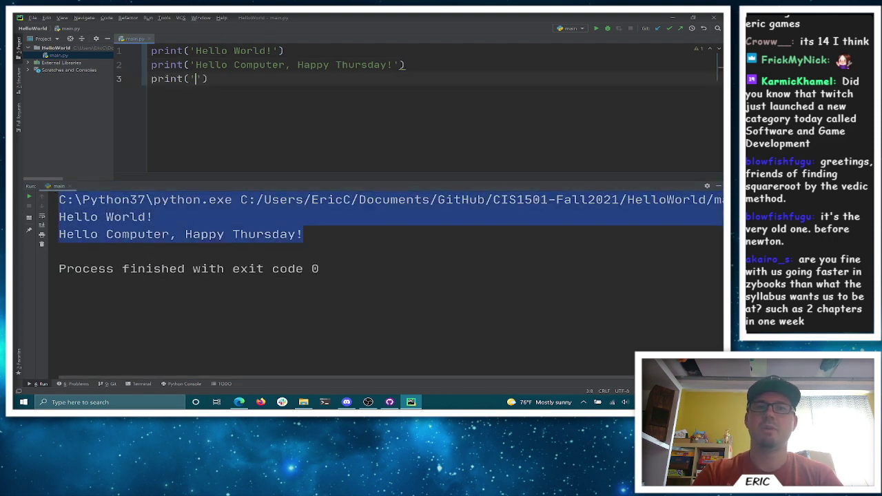
pyautogui.write(', nice to meet you!')
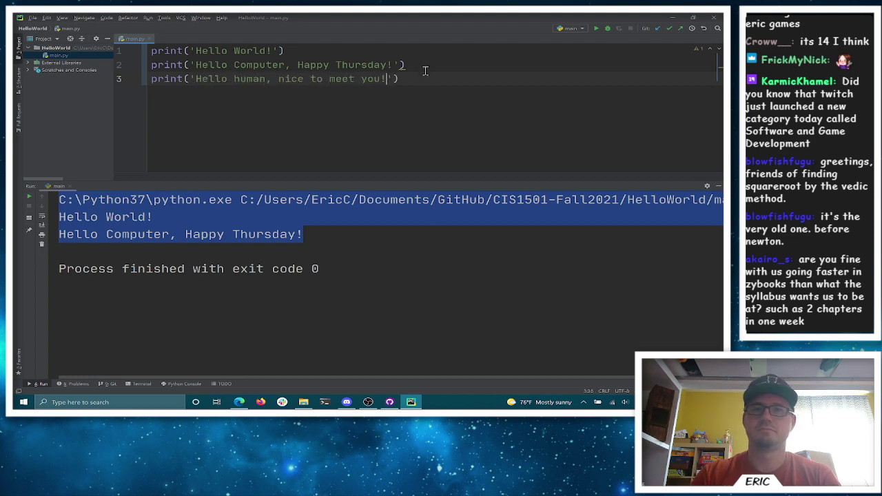
pyautogui.moveTo(381, 79); pyautogui.dragTo(388, 79)
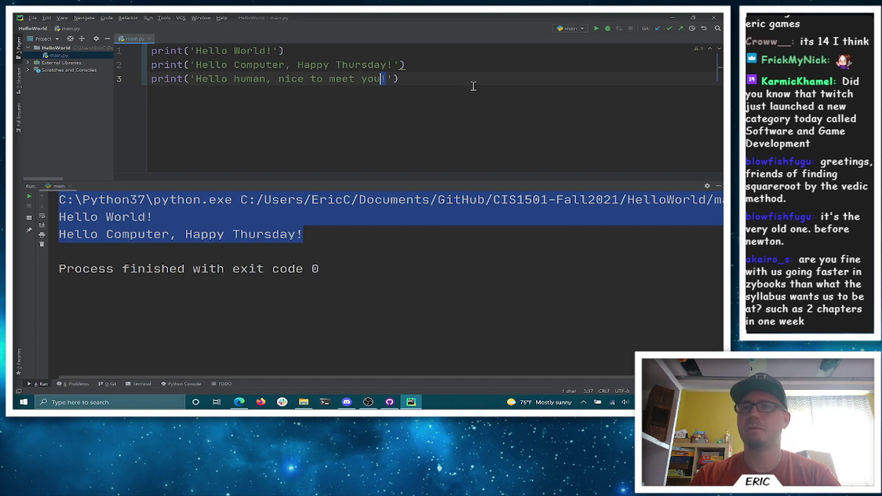
# Run main.py with its three print lines, enlarge the output text and examine the result
pyautogui.rightClick(438, 70)
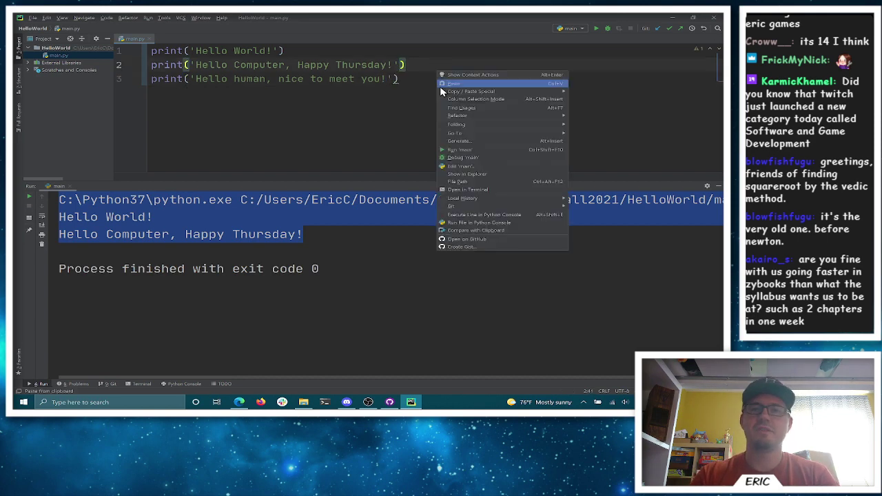
pyautogui.click(468, 149)
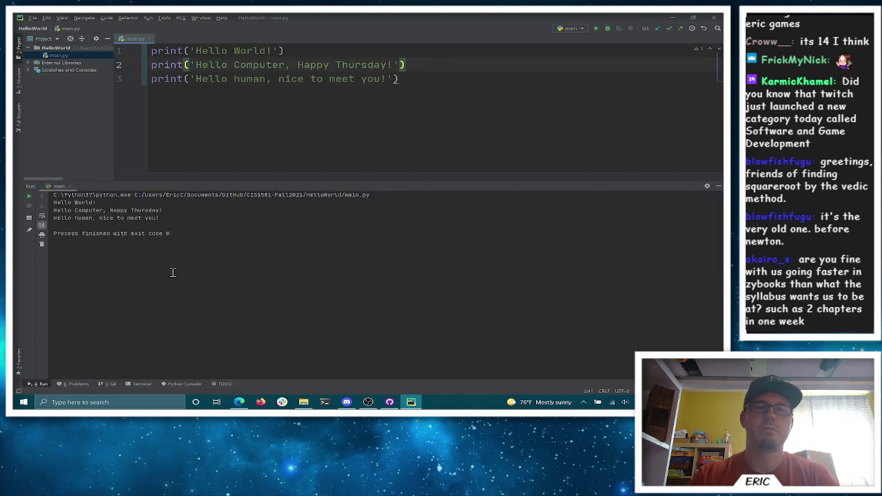
pyautogui.keyDown('ctrl'); pyautogui.scroll(5, 173, 272); pyautogui.keyUp('ctrl')
pyautogui.moveTo(353, 259); pyautogui.dragTo(31, 200)
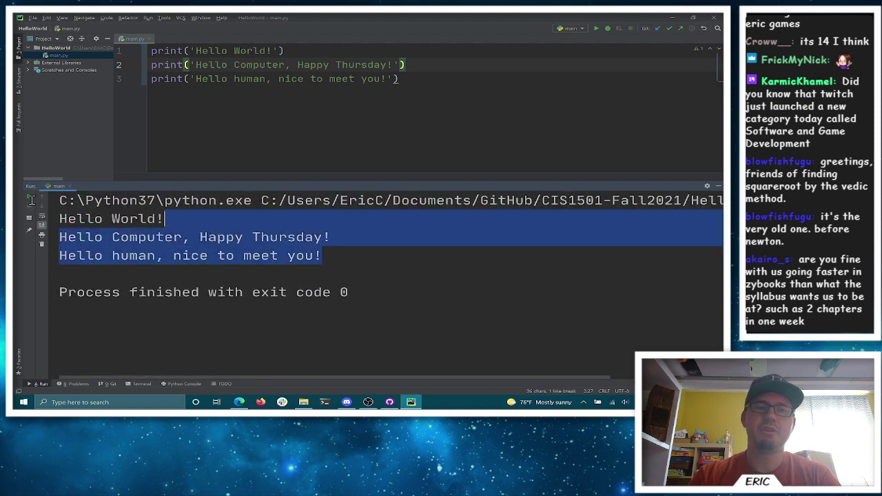
pyautogui.click(413, 255)
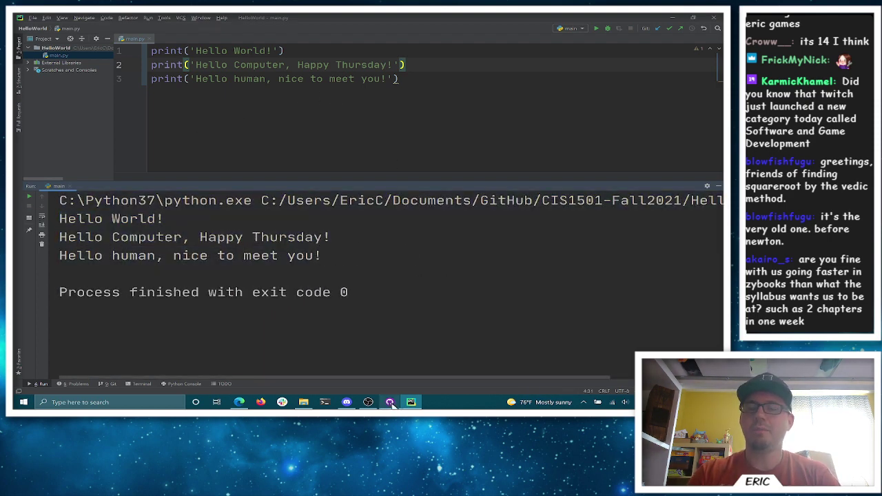
# Switch to GitHub Desktop, review the main.py changes and commit both changed files to main with the summary "hello world complete"
pyautogui.moveTo(390, 406)
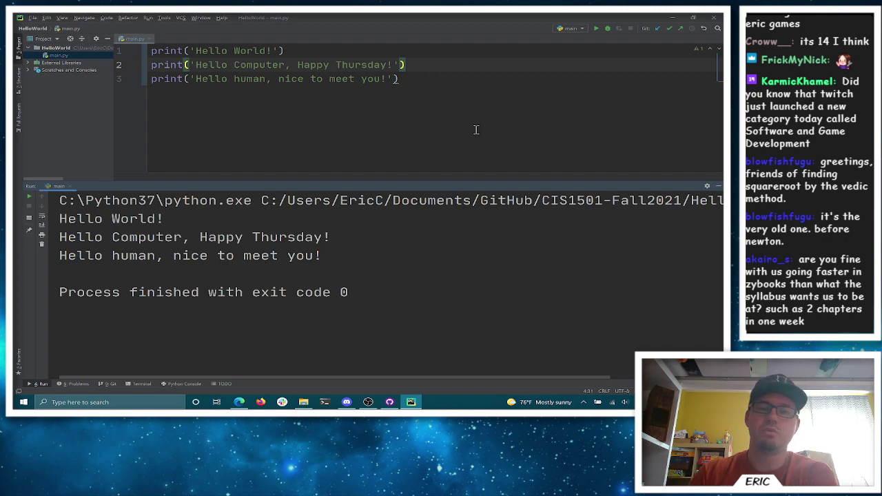
pyautogui.click(390, 402)
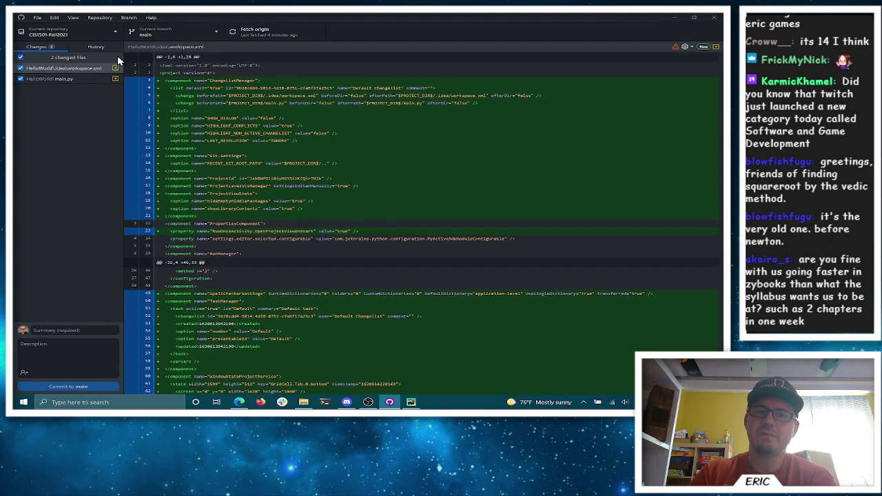
pyautogui.click(66, 84)
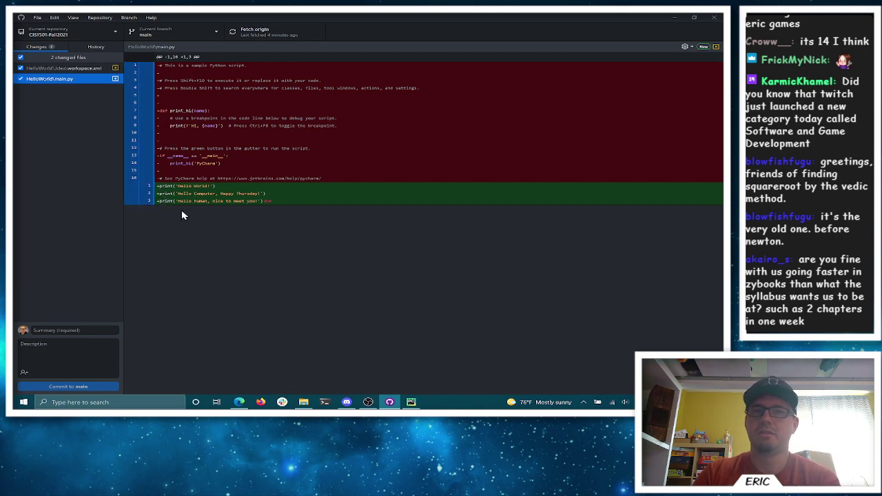
pyautogui.click(73, 329)
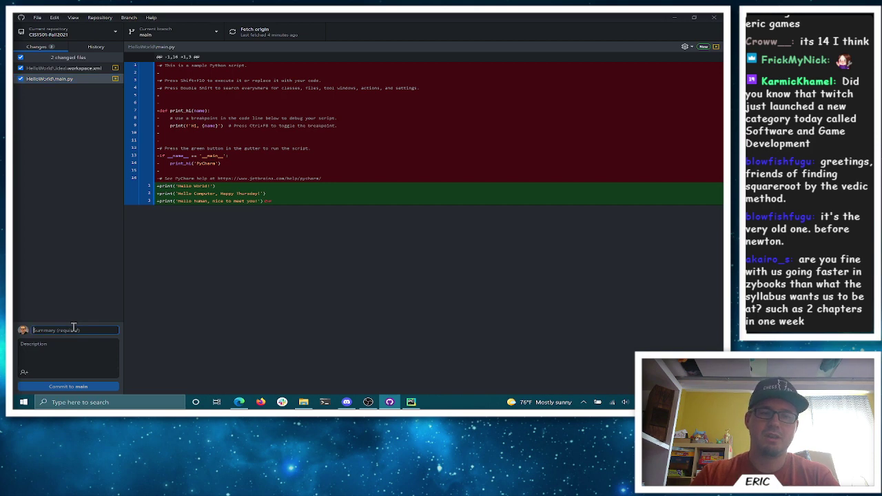
pyautogui.write('hello wor')
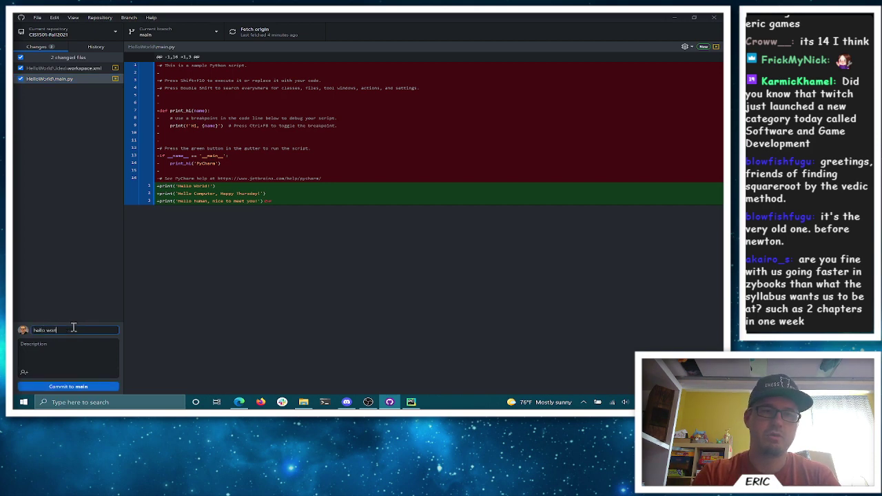
pyautogui.write('ld complete')
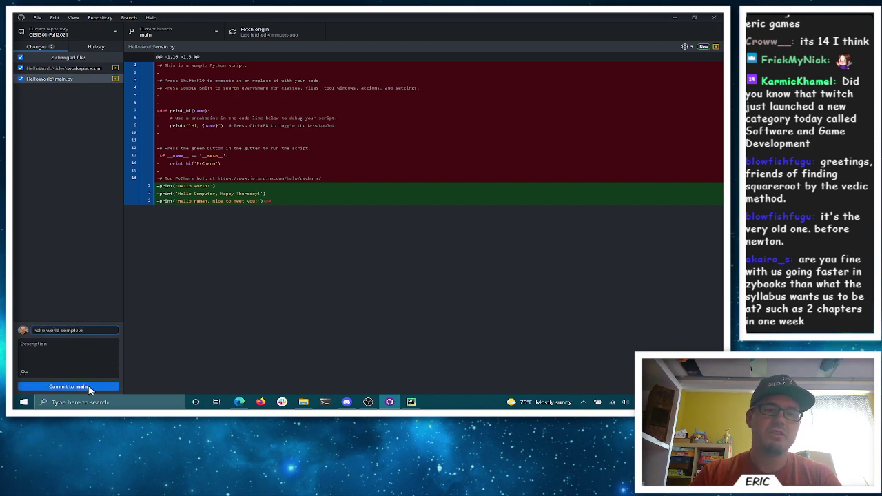
pyautogui.click(90, 388)
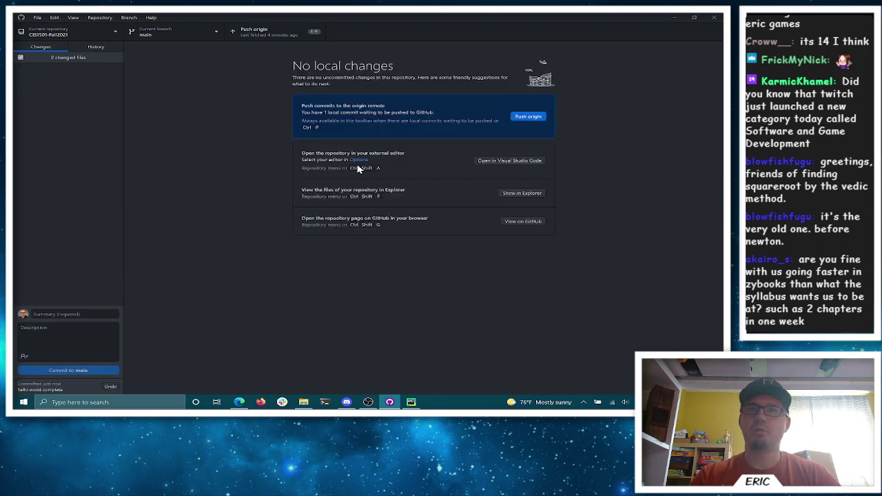
# Push the commit to origin, then reload the main.py page on GitHub in the browser to check the upload
pyautogui.click(527, 117)
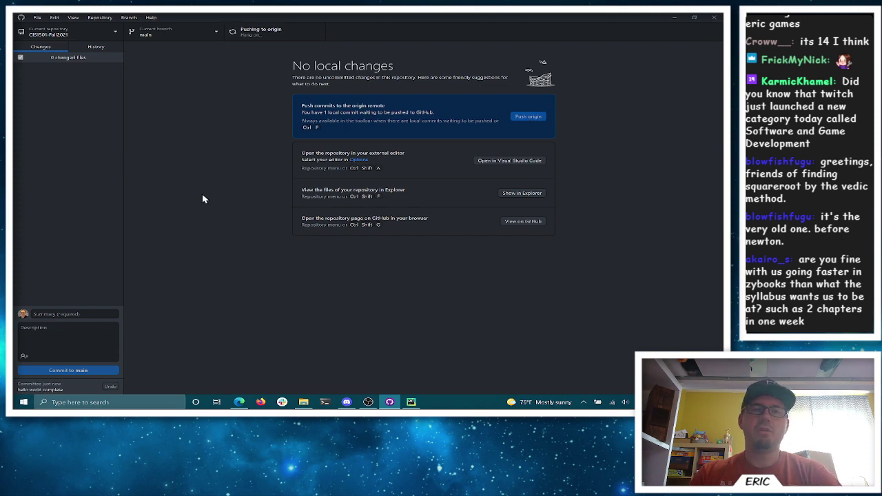
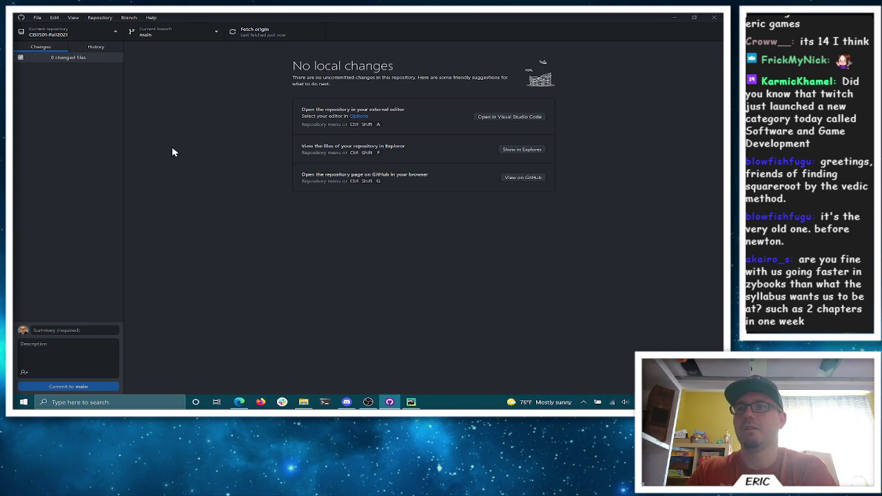
pyautogui.click(238, 401)
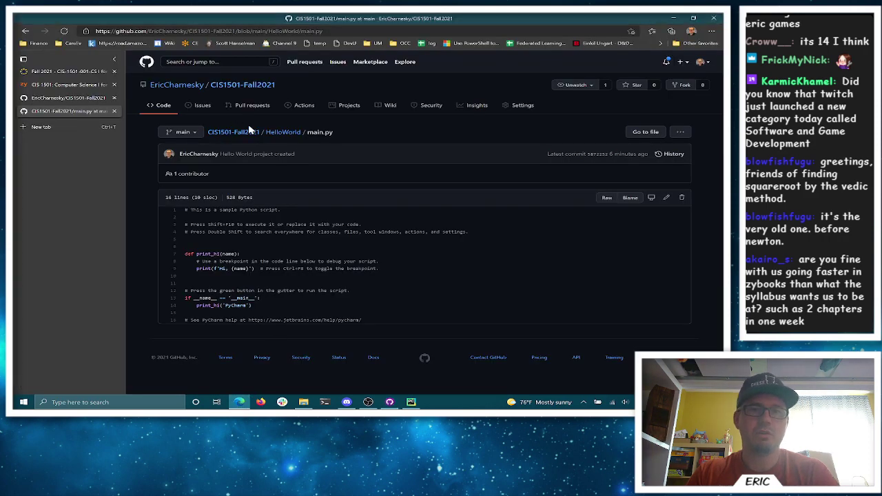
pyautogui.press('F5')
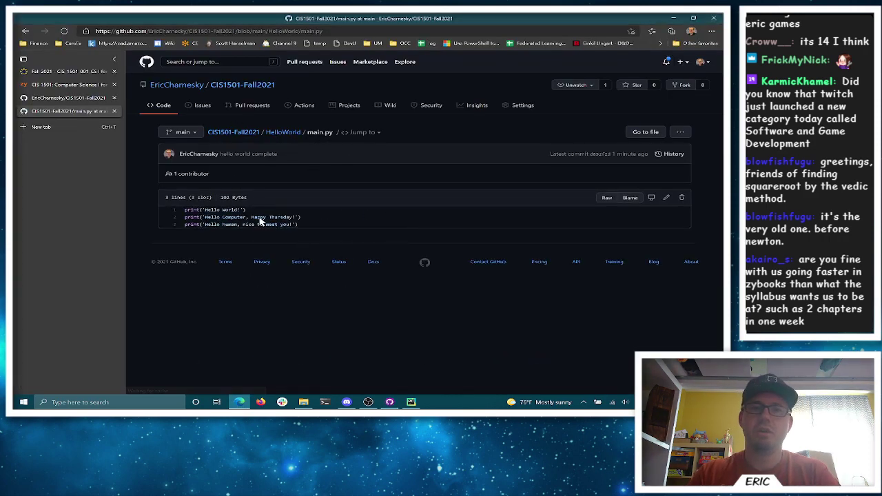
# Back in PyCharm, insert a second line in main.py that prints 'Hi, this is' followed by the author's first name
pyautogui.click(410, 402)
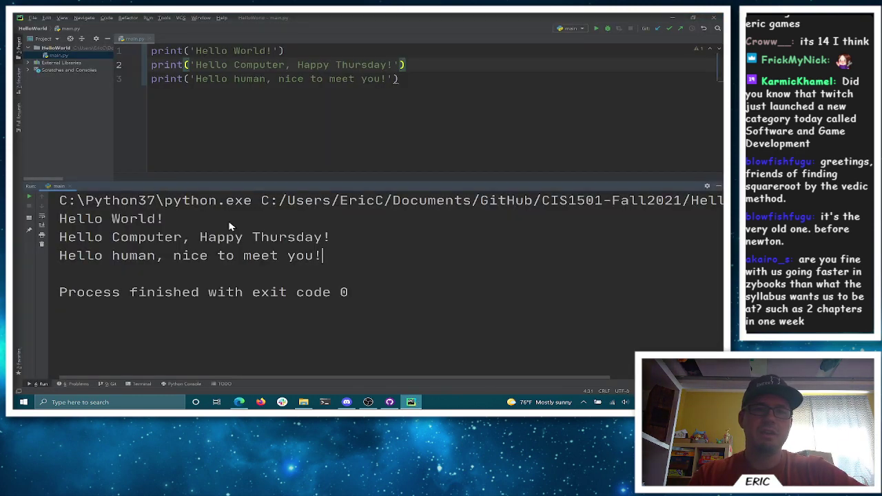
pyautogui.click(336, 53)
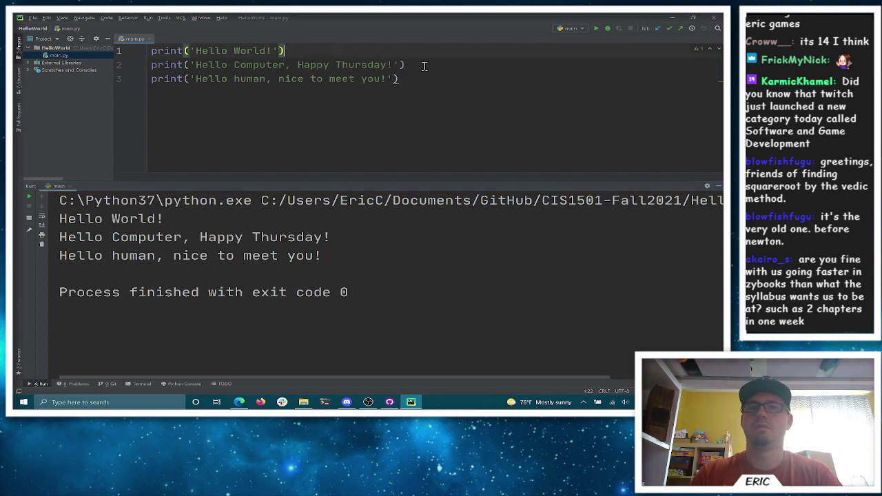
pyautogui.press('Return')
pyautogui.write('print')
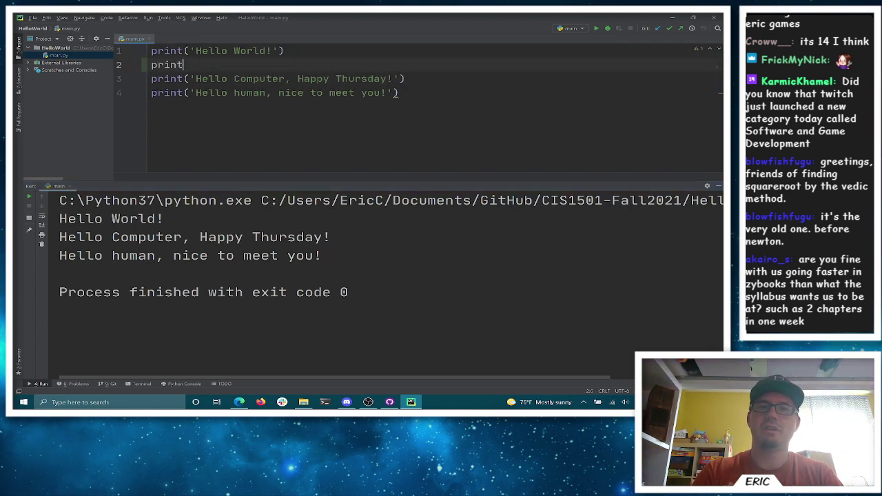
pyautogui.write("('Hi, this is he")
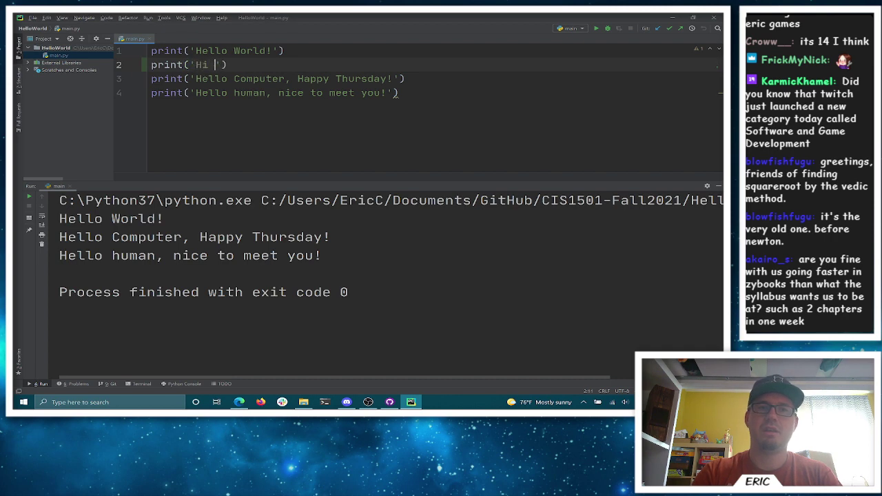
pyautogui.press('BackSpace')
pyautogui.press('BackSpace')
pyautogui.write('Eric')
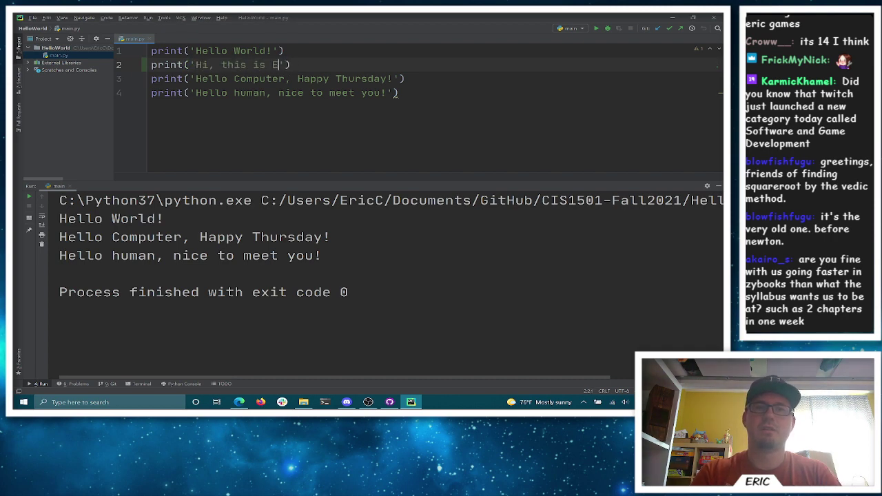
# Run main.py with its four print lines and enlarge the output text
pyautogui.click(354, 65)
pyautogui.rightClick(352, 69)
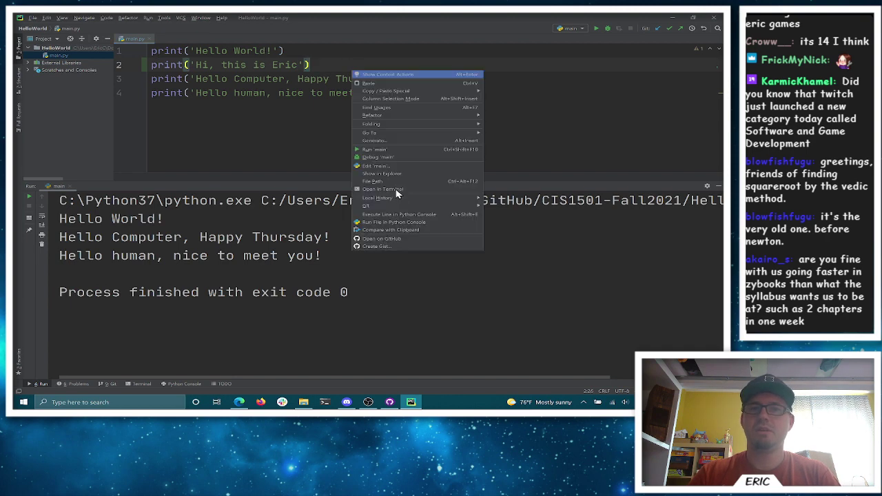
pyautogui.click(385, 150)
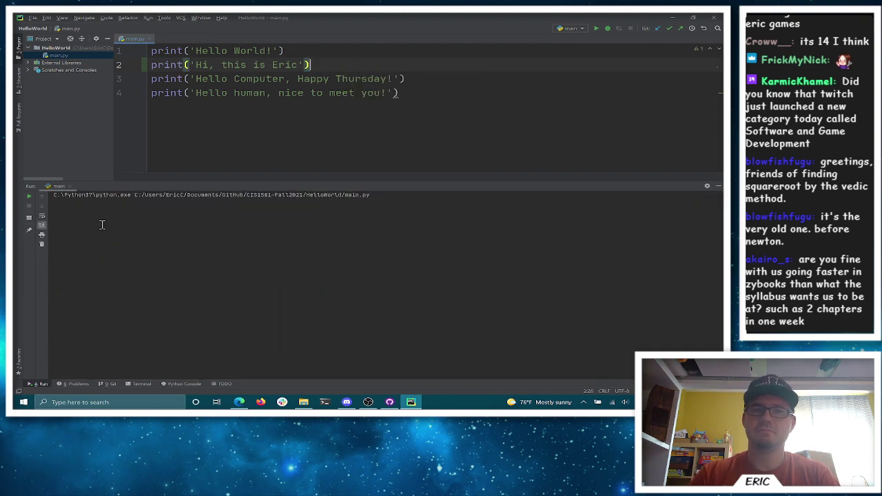
pyautogui.scroll(3, 165, 266)
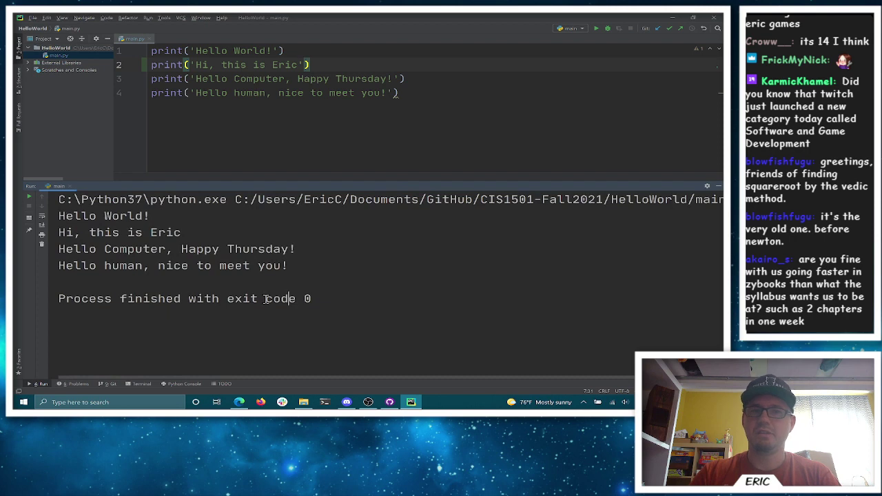
# In GitHub Desktop, review the line added to main.py and commit the changes to main with a summary of "Hi" plus the author's first name
pyautogui.click(389, 402)
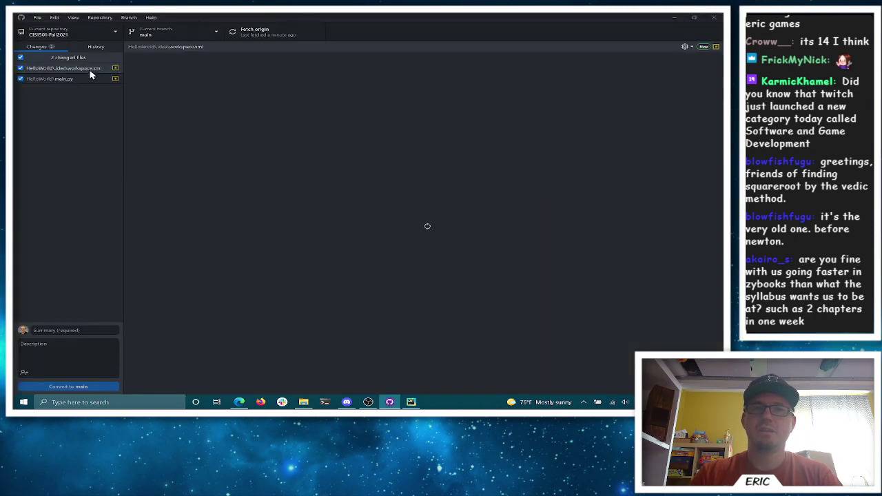
pyautogui.click(86, 80)
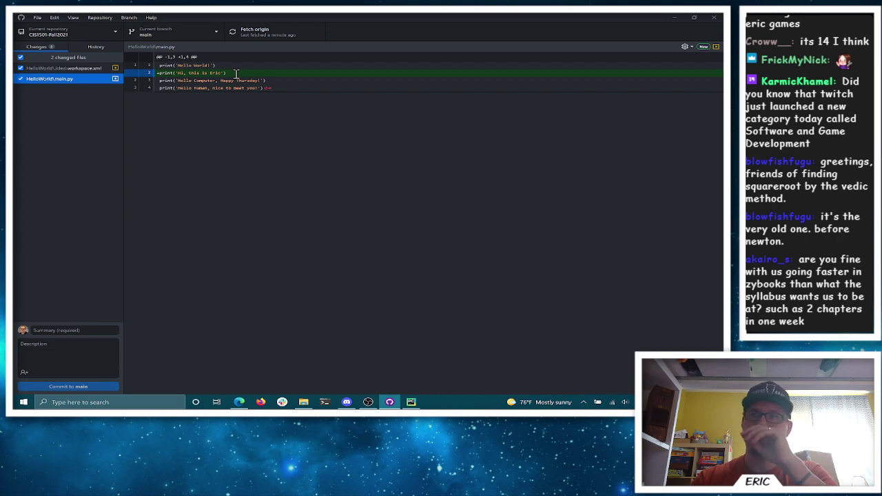
pyautogui.click(95, 331)
pyautogui.write('Hi')
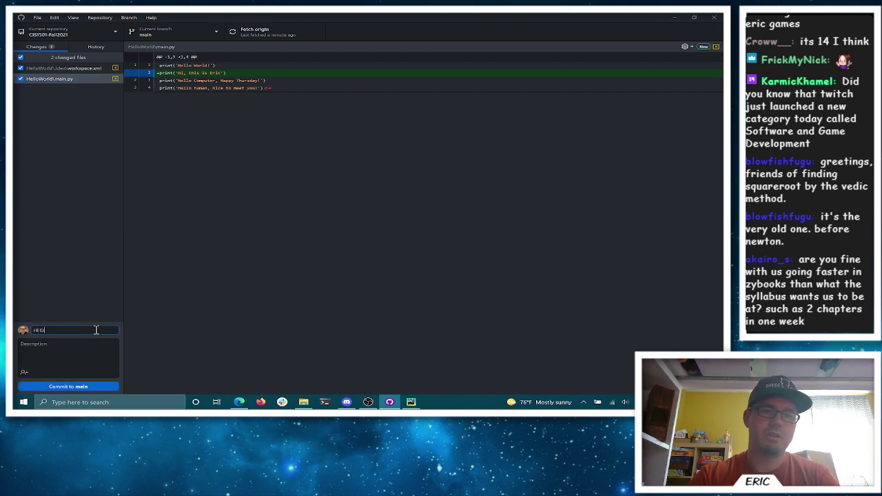
pyautogui.write(' Eric')
pyautogui.click(68, 387)
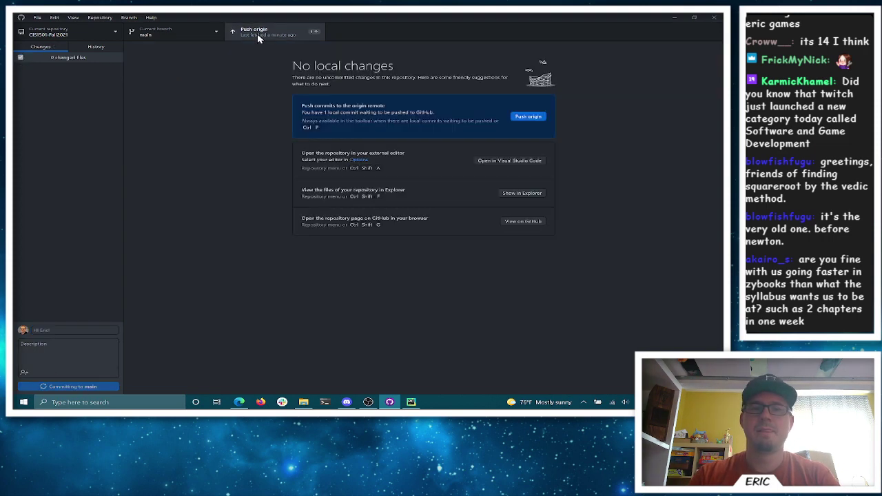
# Push the greeting commit to origin and reload main.py on GitHub in the browser to check the new line
pyautogui.click(259, 39)
pyautogui.click(238, 402)
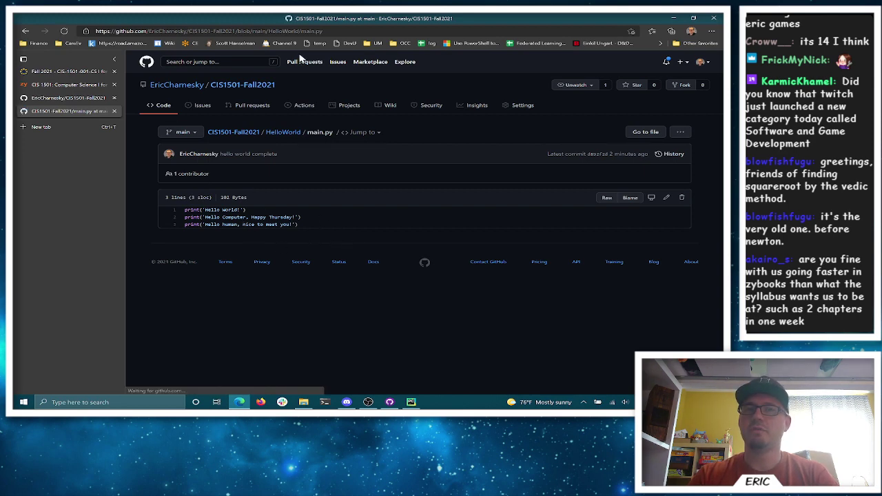
pyautogui.press('F5')
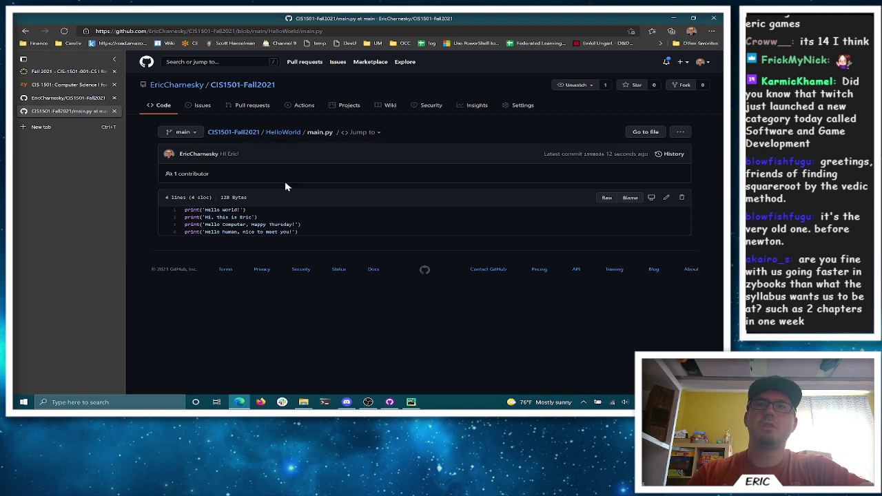
# Open the Modules page of the CIS-1501 Canvas course and add a module named "Lecture Archive"
pyautogui.click(69, 72)
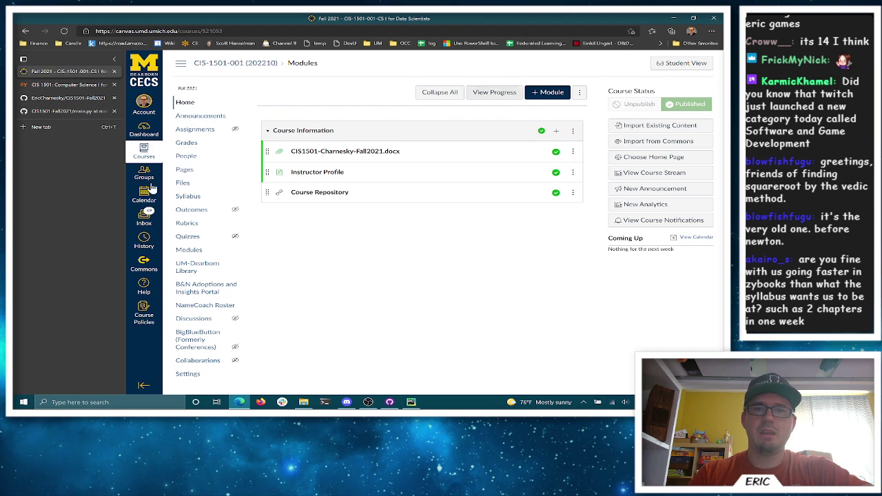
pyautogui.click(195, 250)
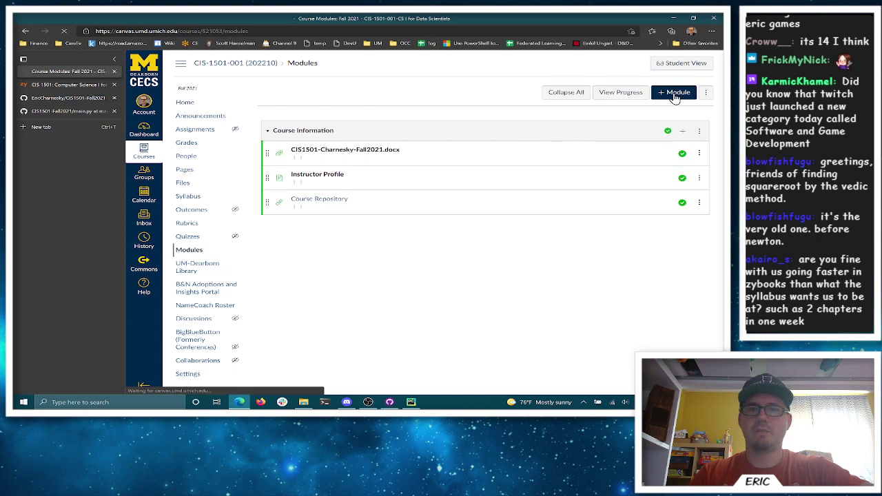
pyautogui.click(674, 94)
pyautogui.click(382, 188)
pyautogui.write('L')
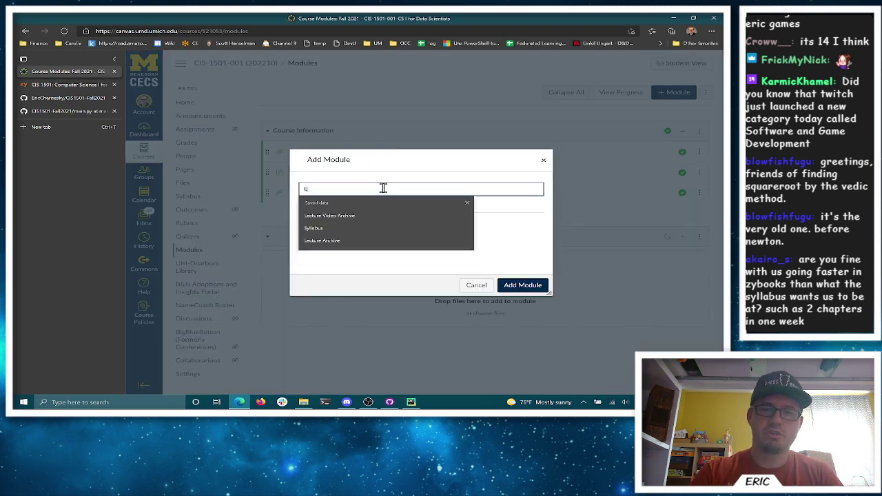
pyautogui.write('ecture Archive')
pyautogui.press('Tab')
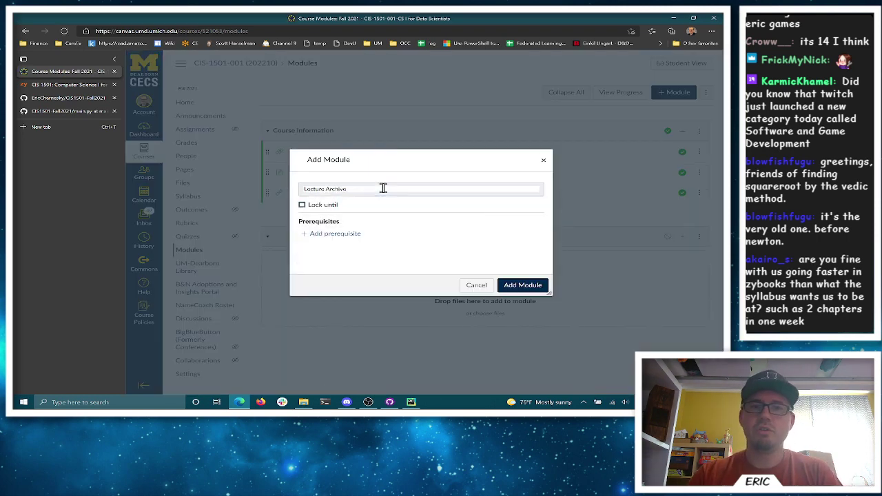
pyautogui.click(522, 285)
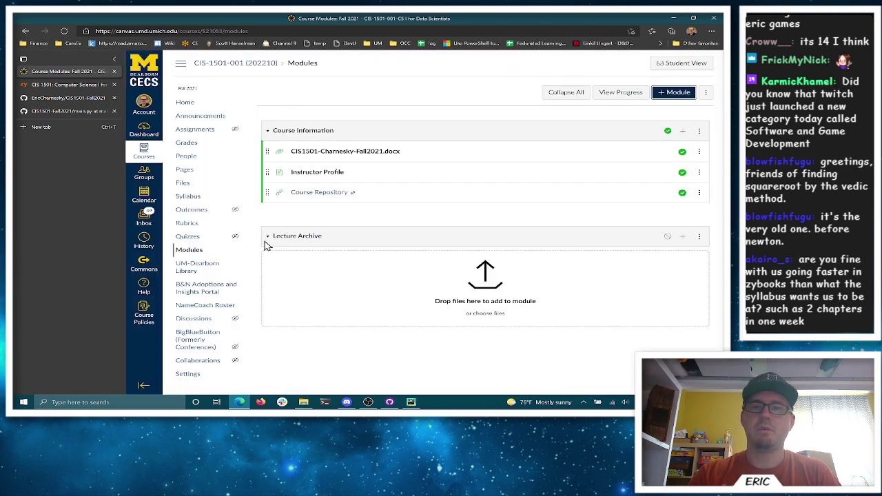
pyautogui.click(683, 239)
pyautogui.click(329, 164)
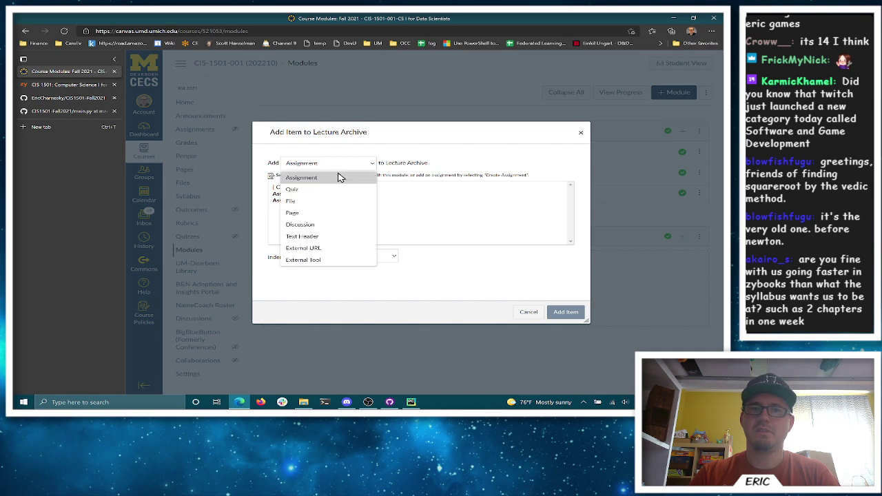
pyautogui.click(335, 255)
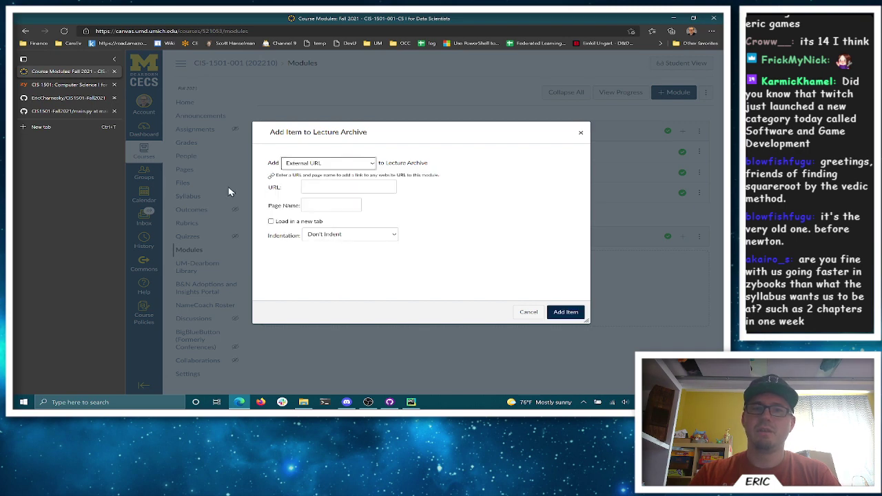
pyautogui.click(343, 204)
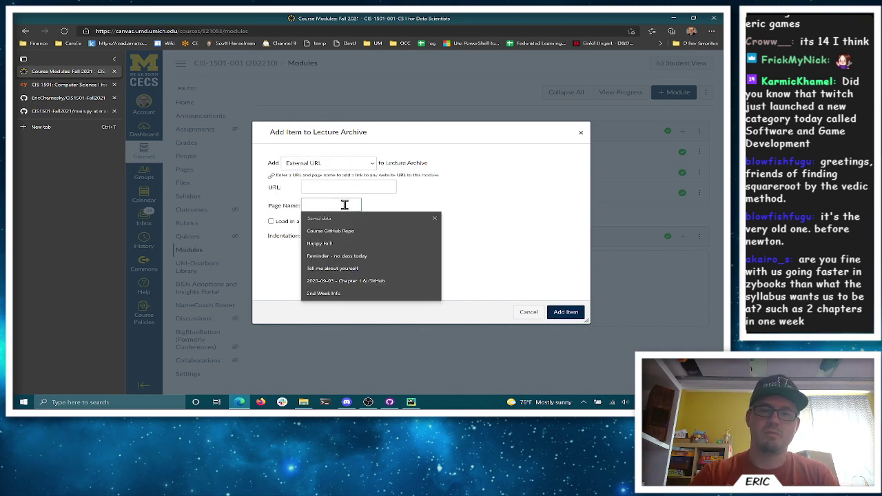
pyautogui.write('2021-0')
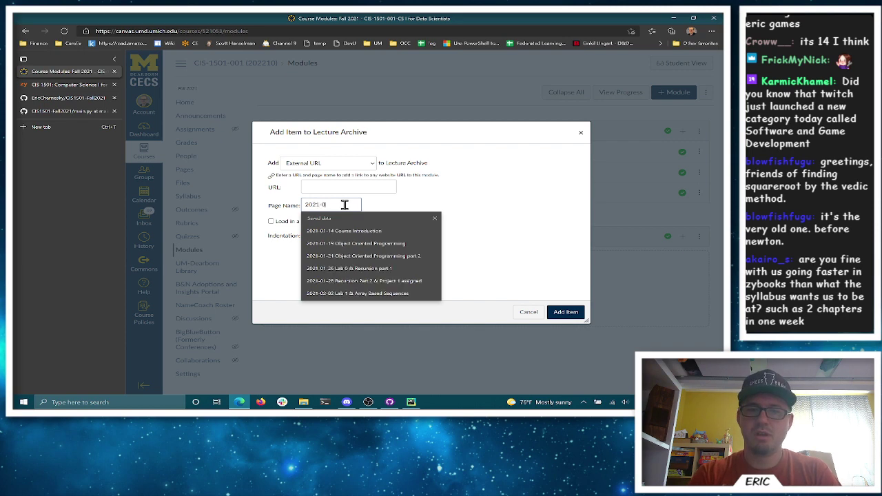
pyautogui.write('9-02')
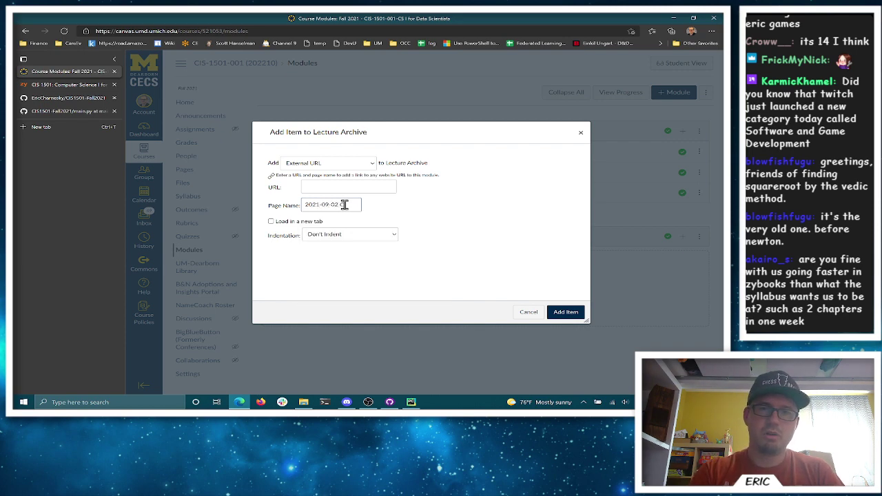
pyautogui.write(' Course Intro')
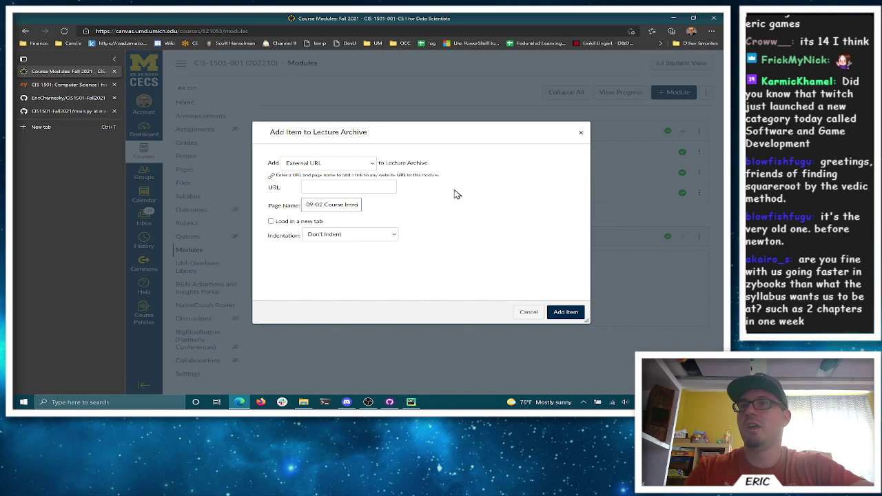
pyautogui.click(527, 314)
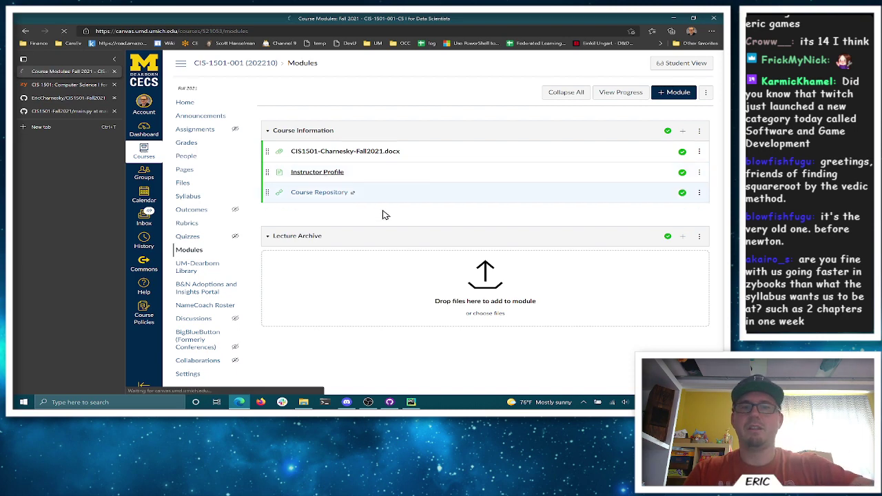
# Open the Instructor Profile page, look through its text in the editor down to the contact information, and leave without saving
pyautogui.click(337, 174)
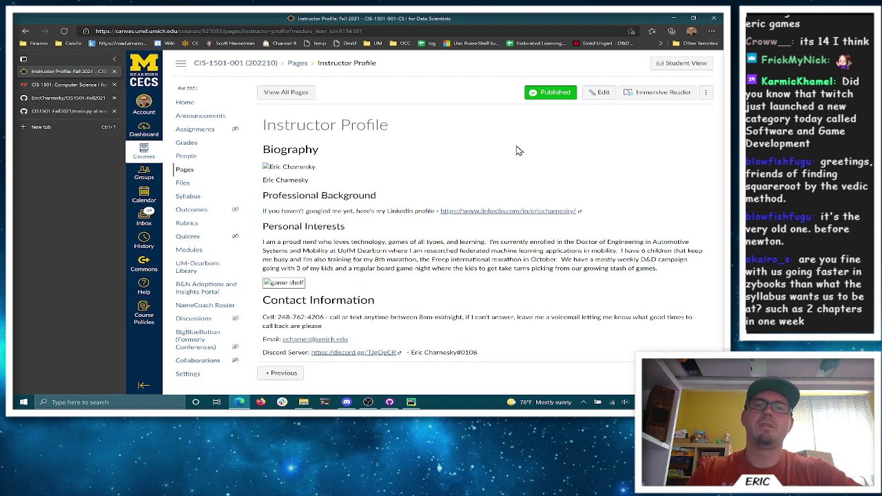
pyautogui.click(597, 94)
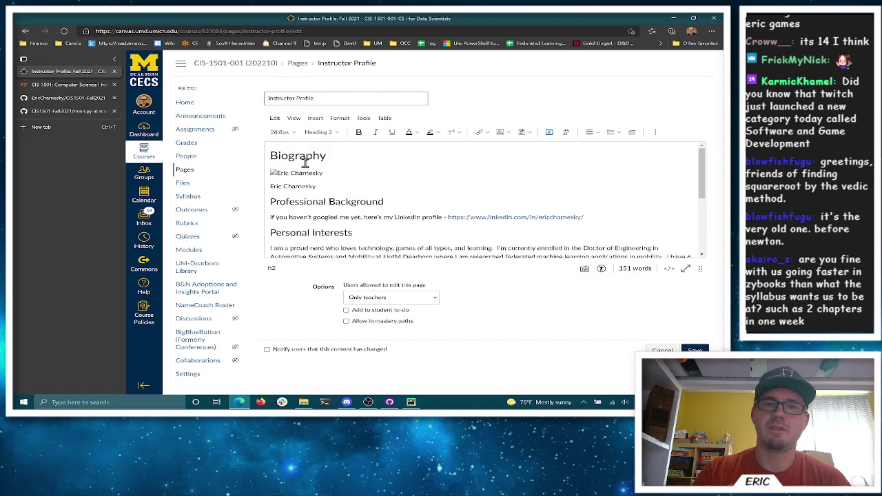
pyautogui.scroll(-5, 358, 192)
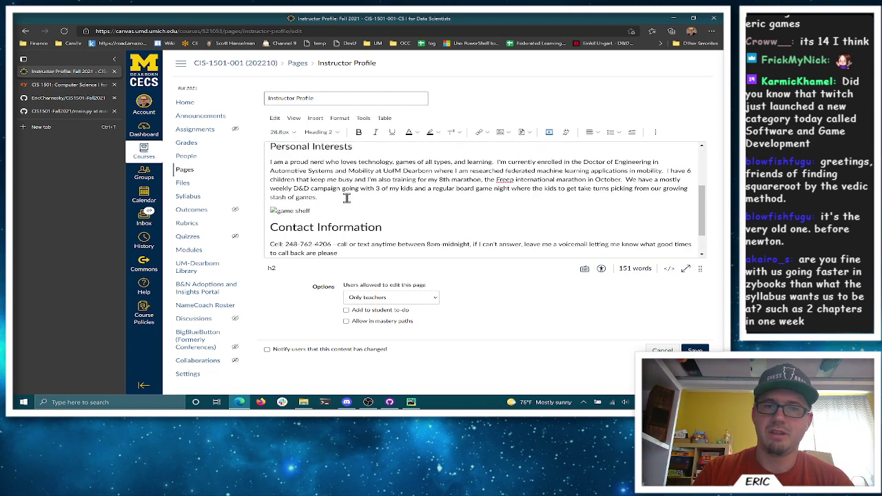
pyautogui.click(662, 350)
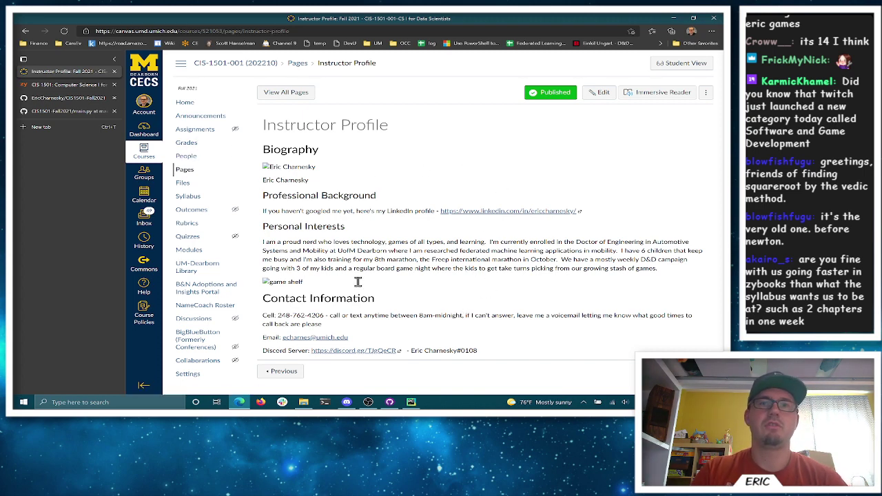
# Open twitch.tv in a new browser tab, detach it into its own window and move that window off this screen
pyautogui.hotkey('ctrl', 't')
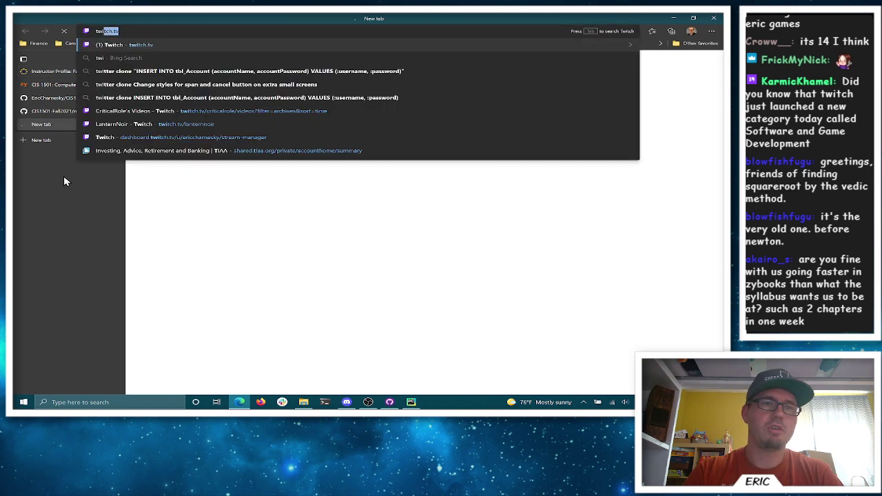
pyautogui.write('twitch.tv')
pyautogui.press('Return')
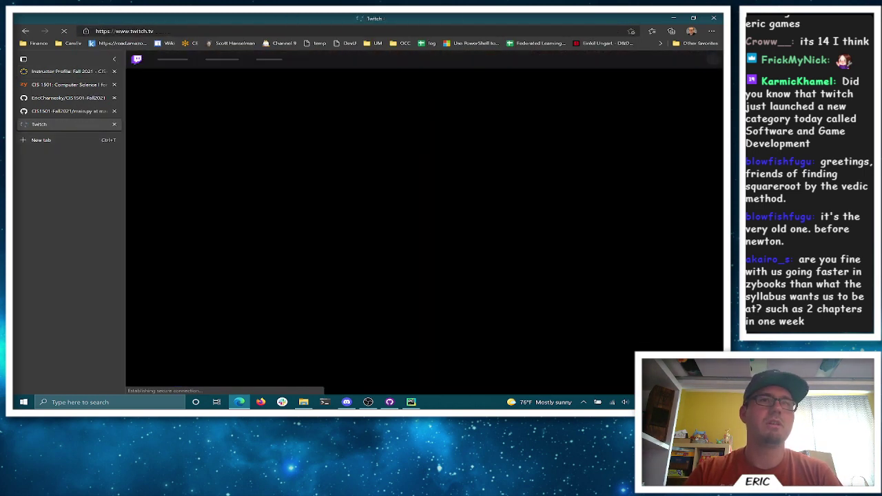
pyautogui.moveTo(144, 27); pyautogui.dragTo(124, 41)
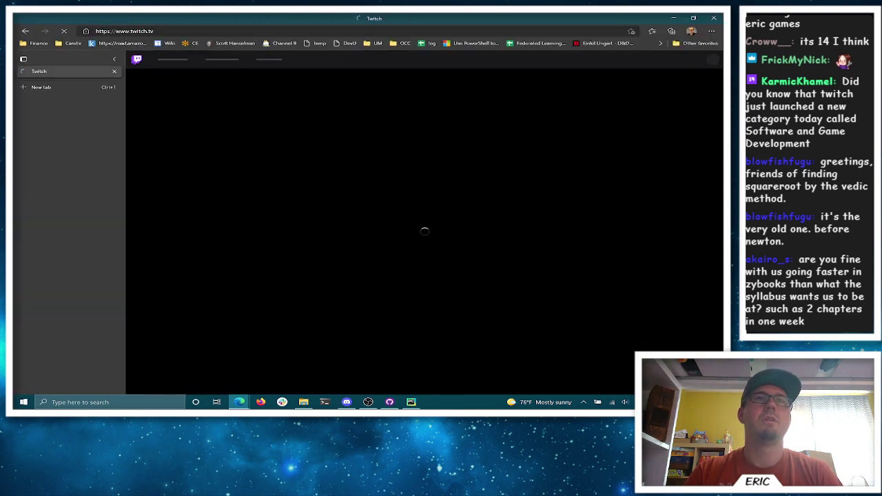
pyautogui.moveTo(198, 22); pyautogui.dragTo(723, 21)
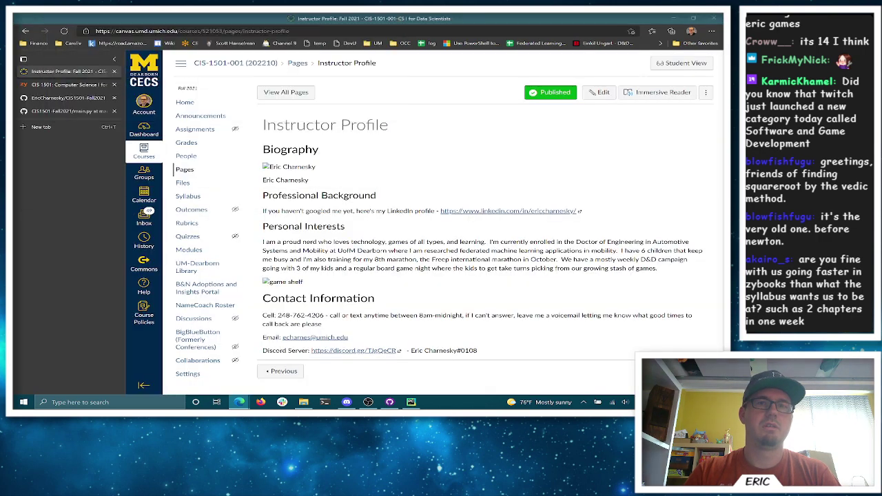